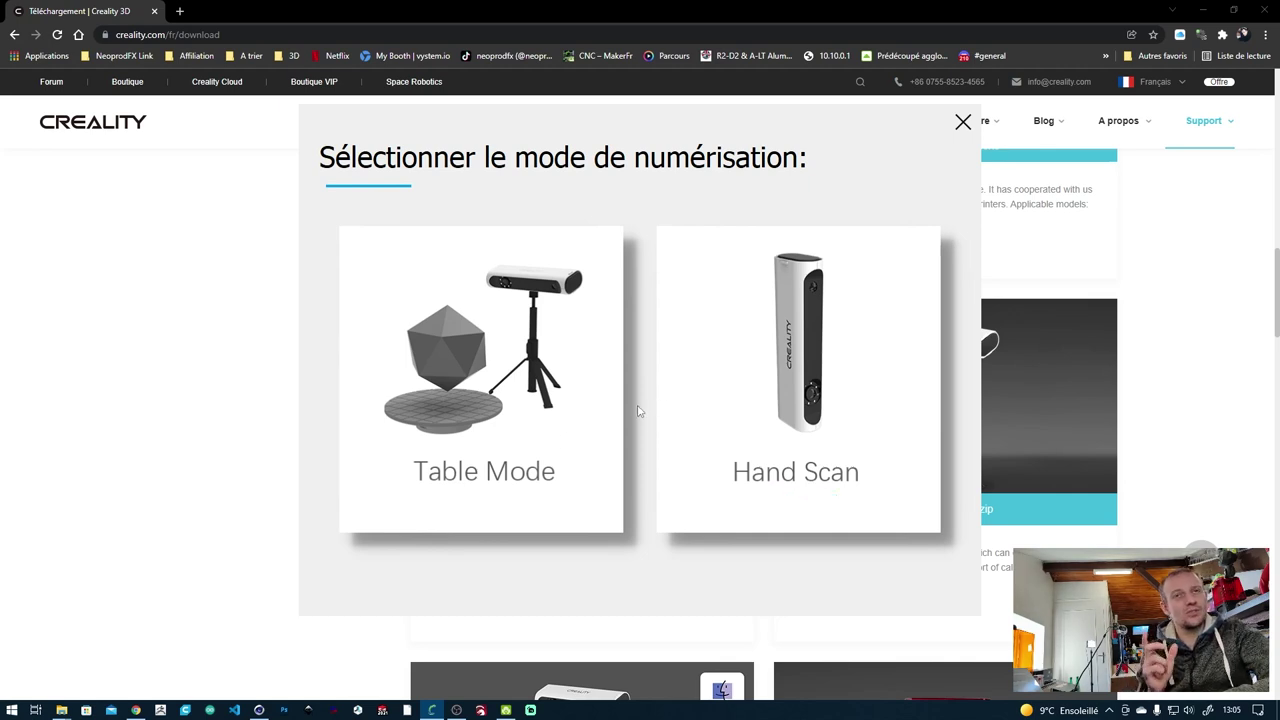
Step: Enter Table Mode and import the scanner's calibration file from the desktop
left_click(554, 387)
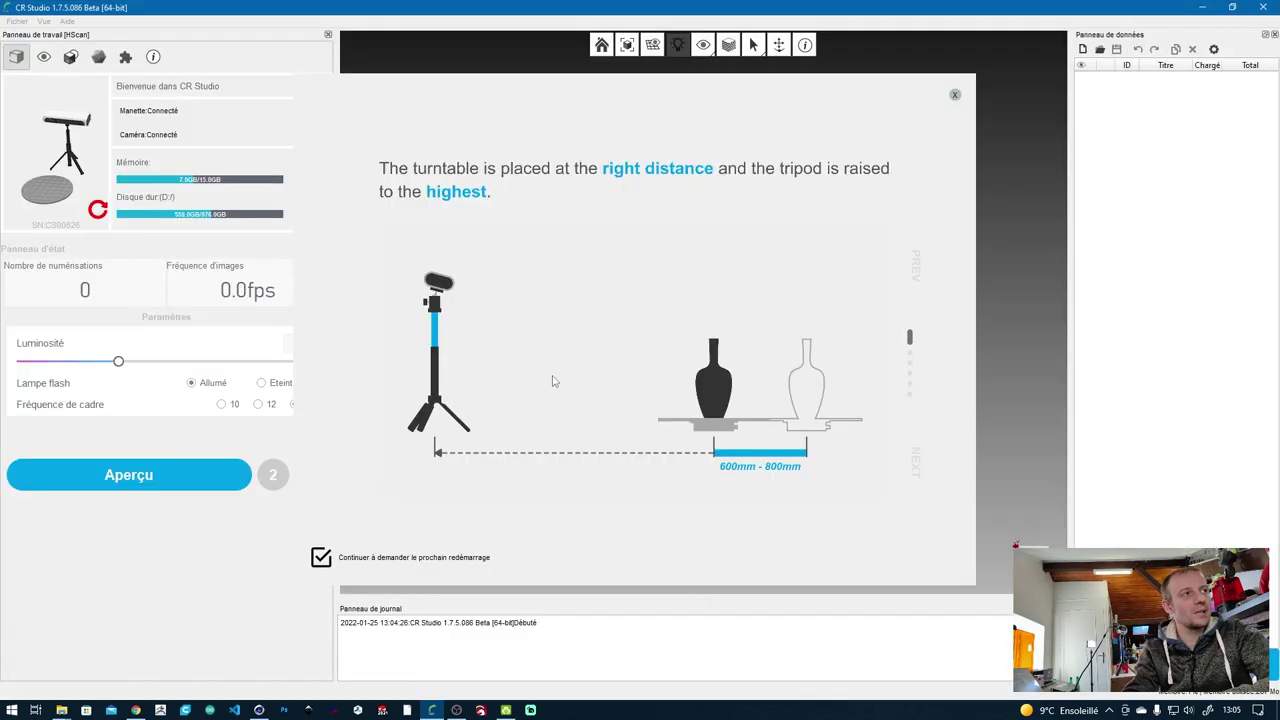
left_click(955, 94)
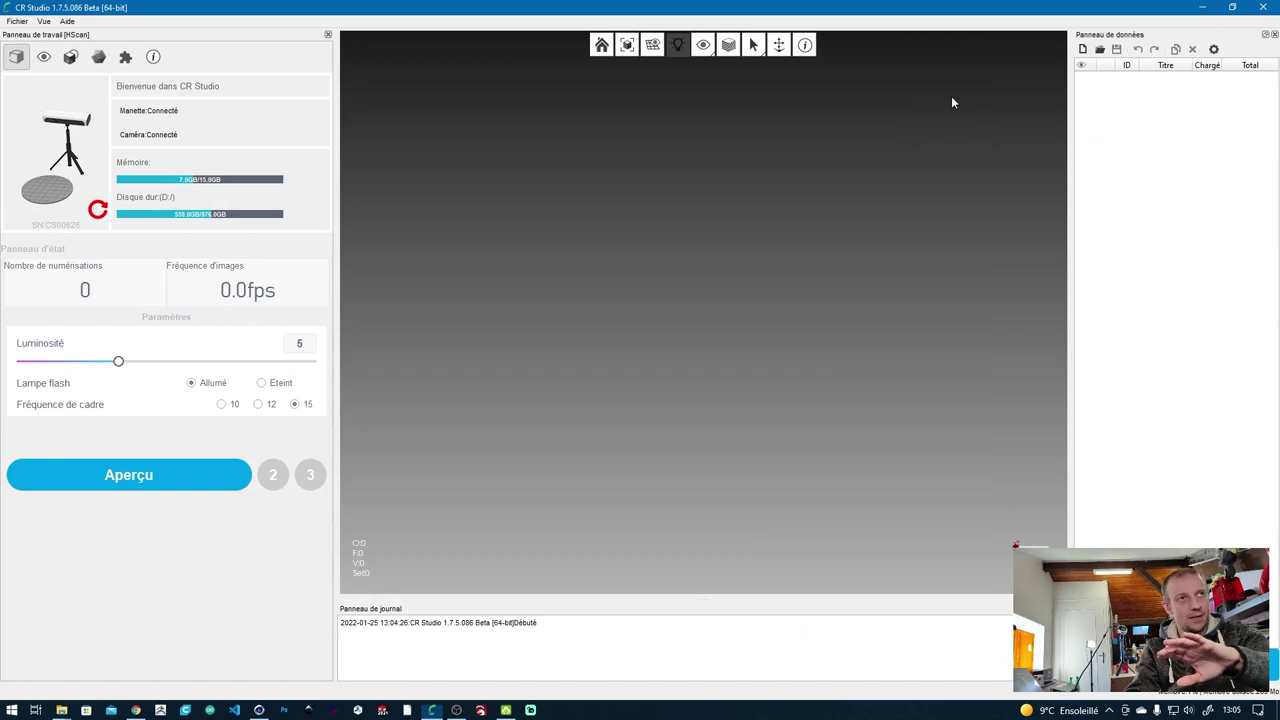
left_click(17, 21)
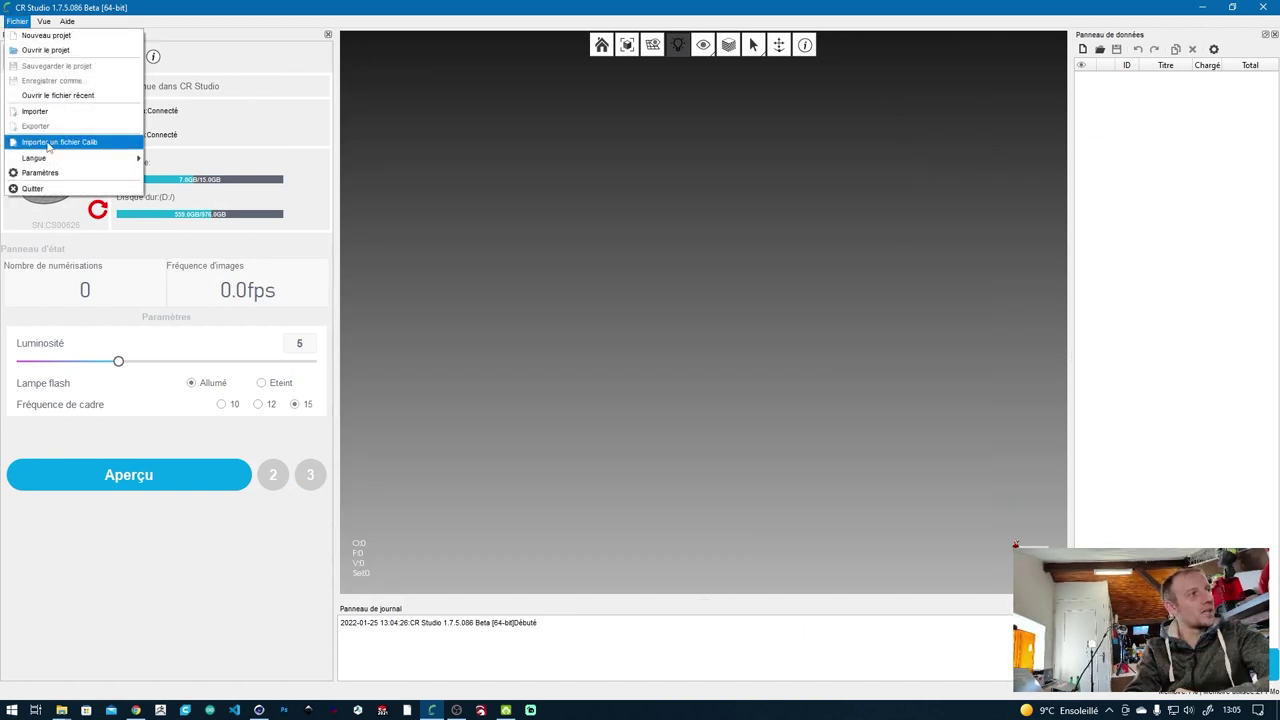
left_click(50, 146)
left_click(58, 361)
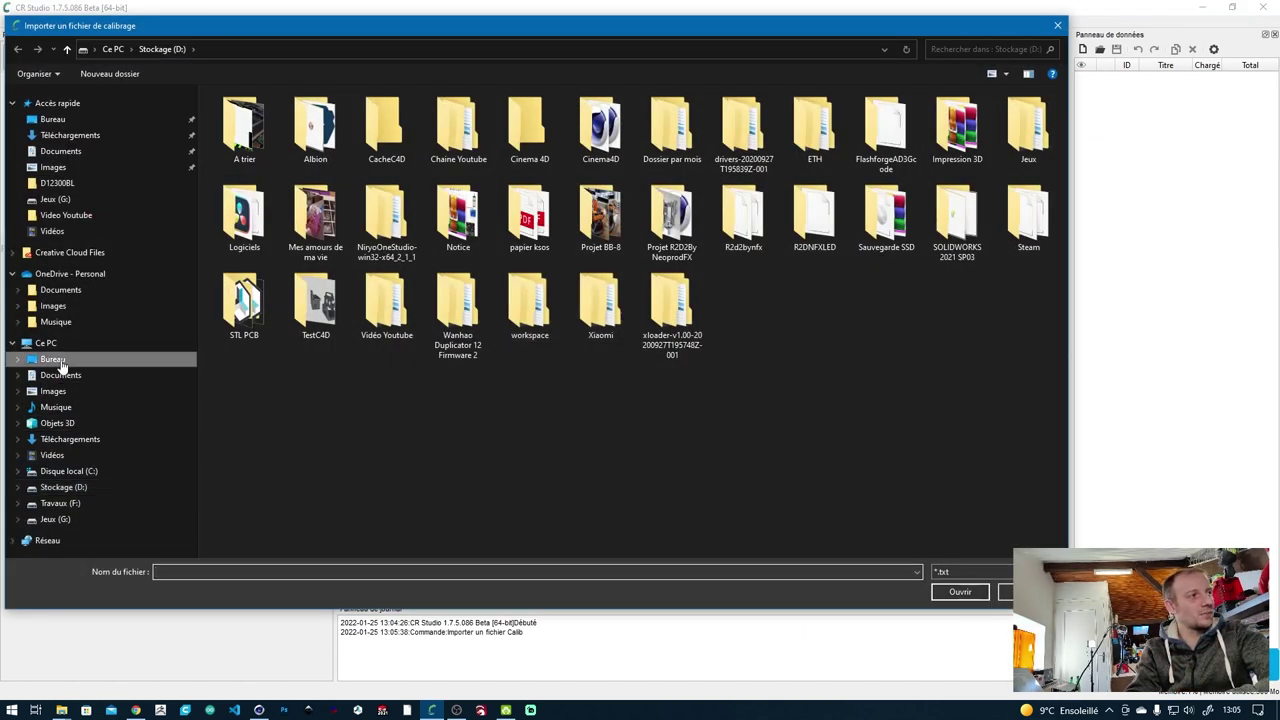
double_click(465, 252)
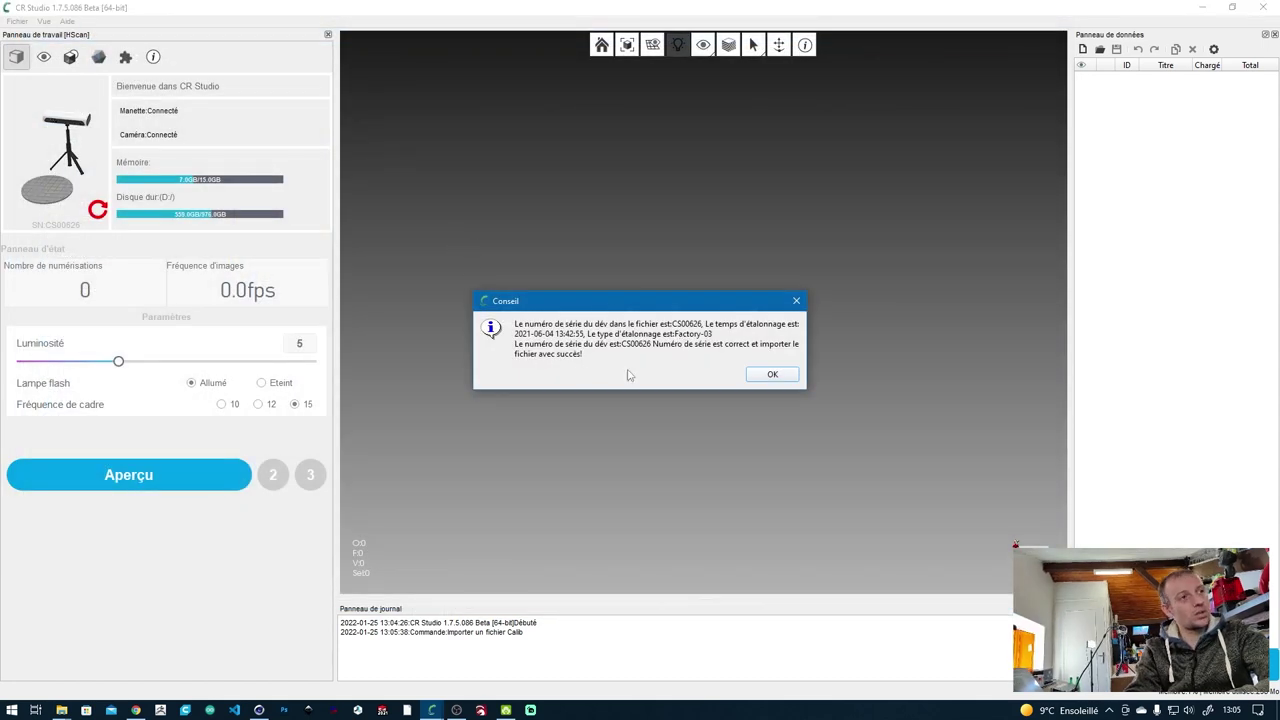
left_click(771, 373)
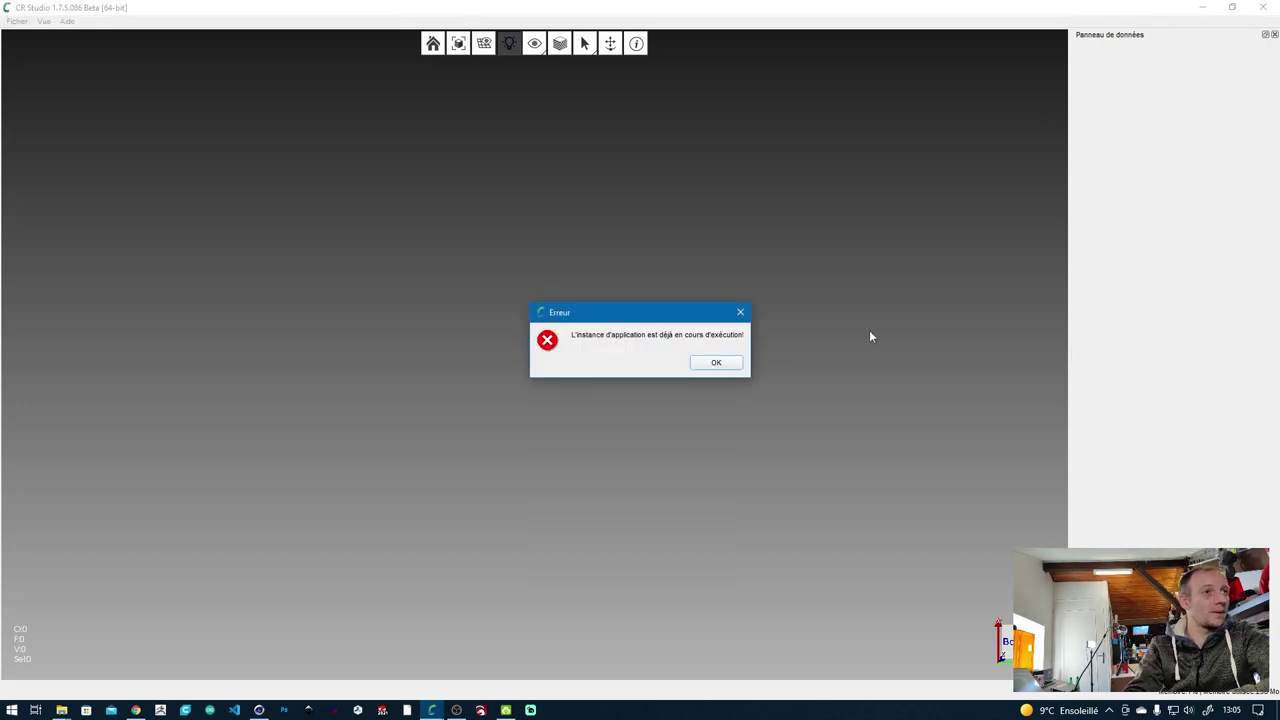
Step: Dismiss the application error, close the program and relaunch it in Table Mode
left_click(716, 364)
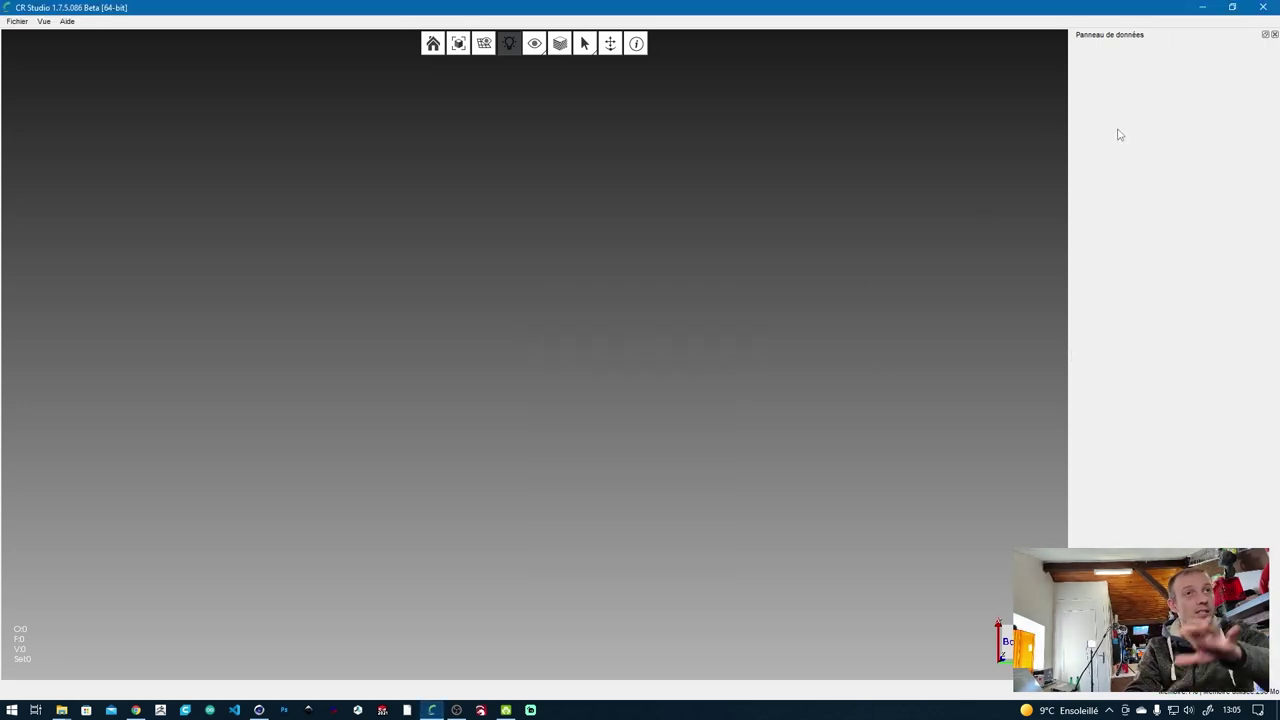
left_click(1261, 8)
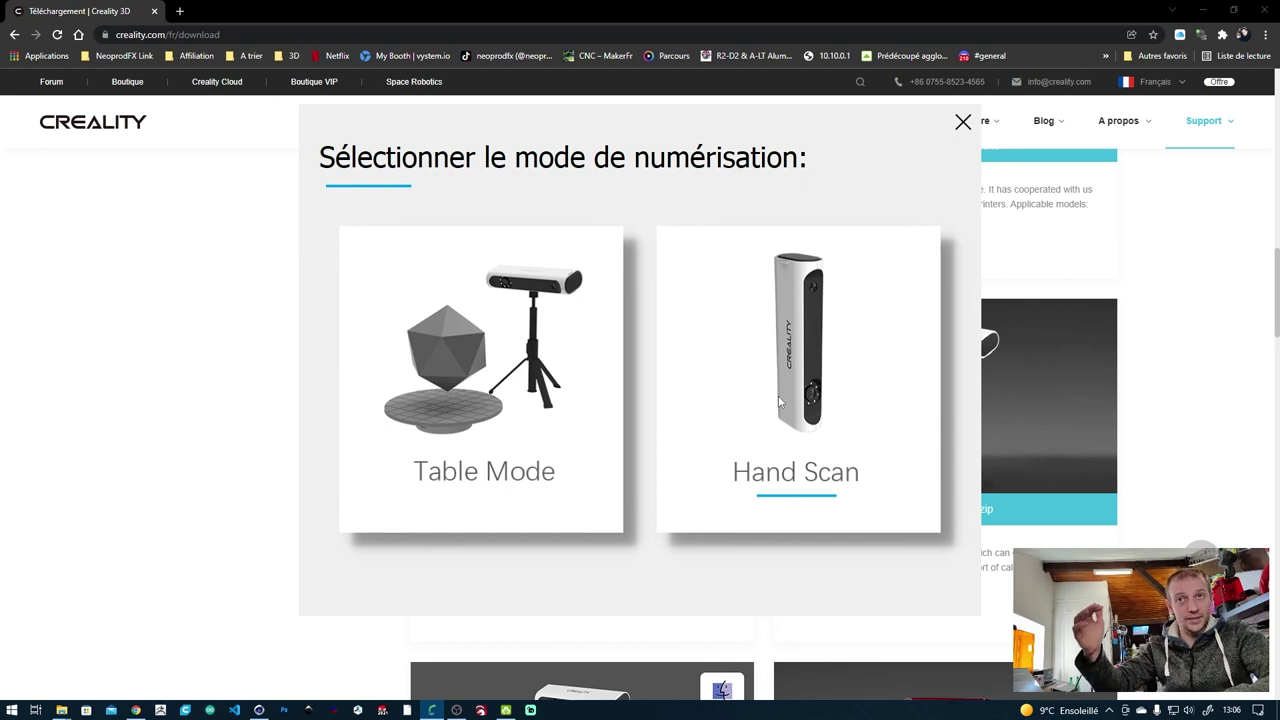
left_click(417, 399)
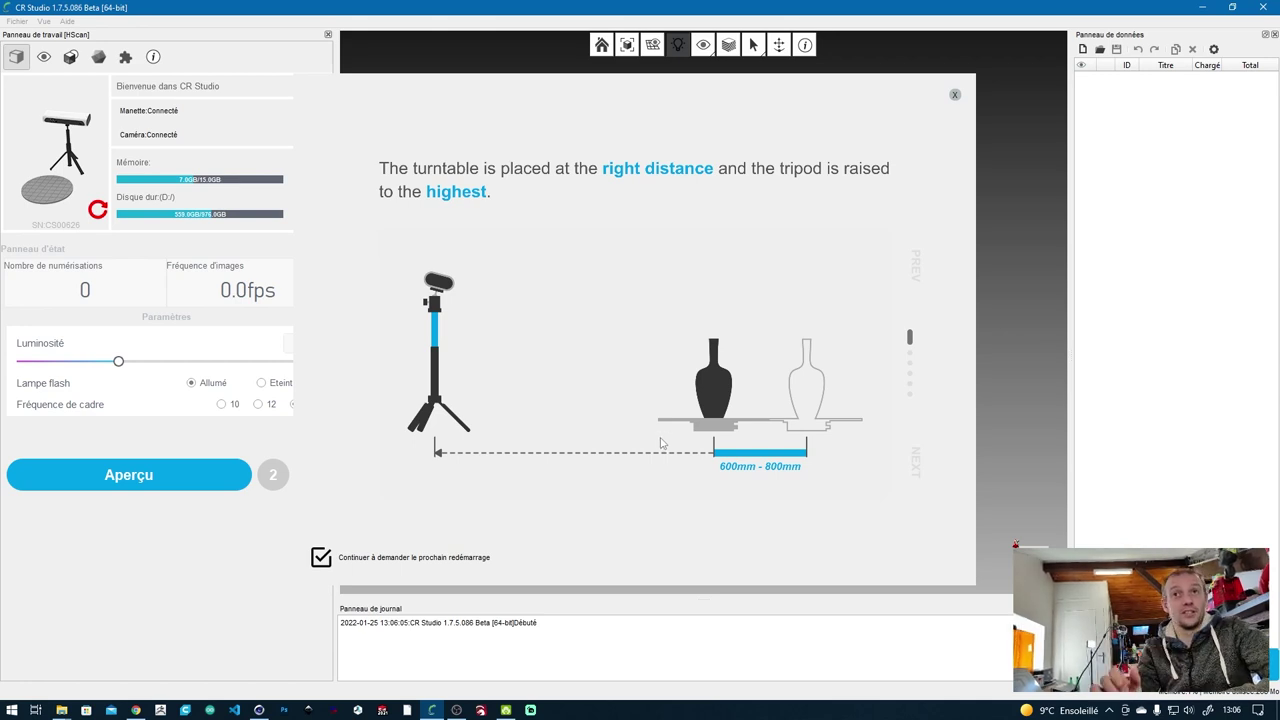
Step: Read through the turntable scanning guide and turn off its display at the next restart
left_click(322, 562)
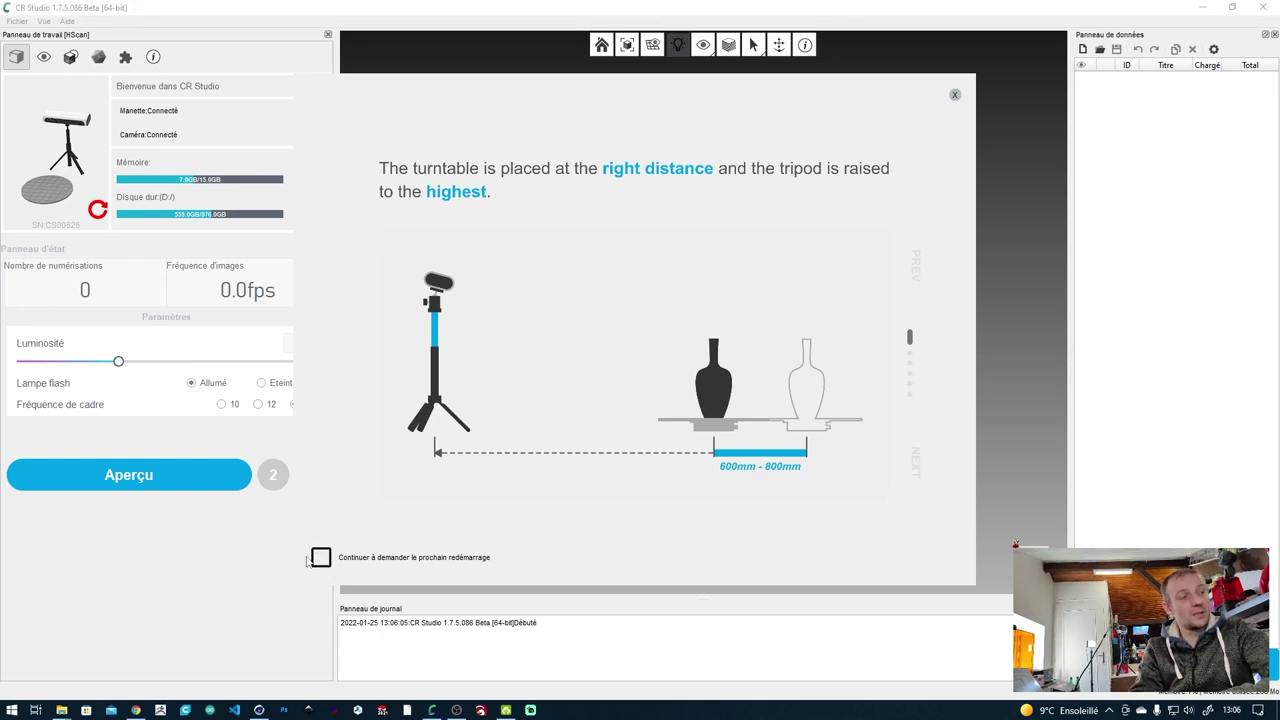
left_click(321, 558)
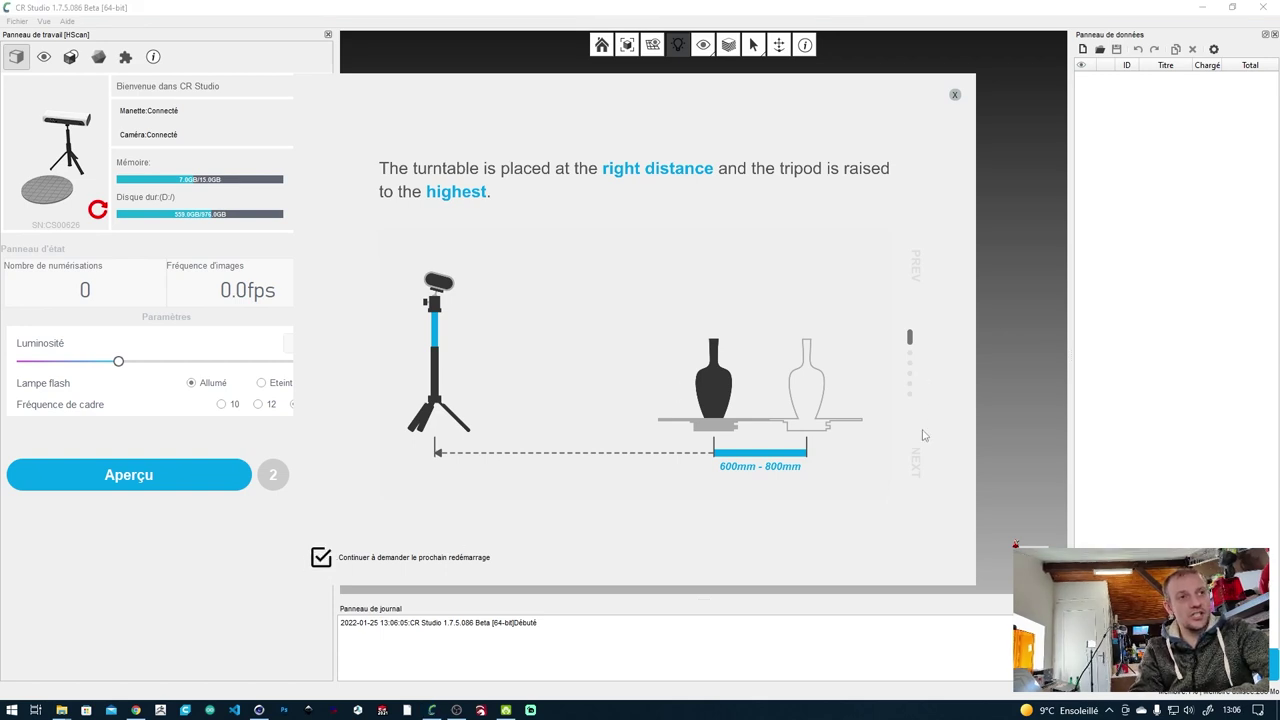
left_click(917, 474)
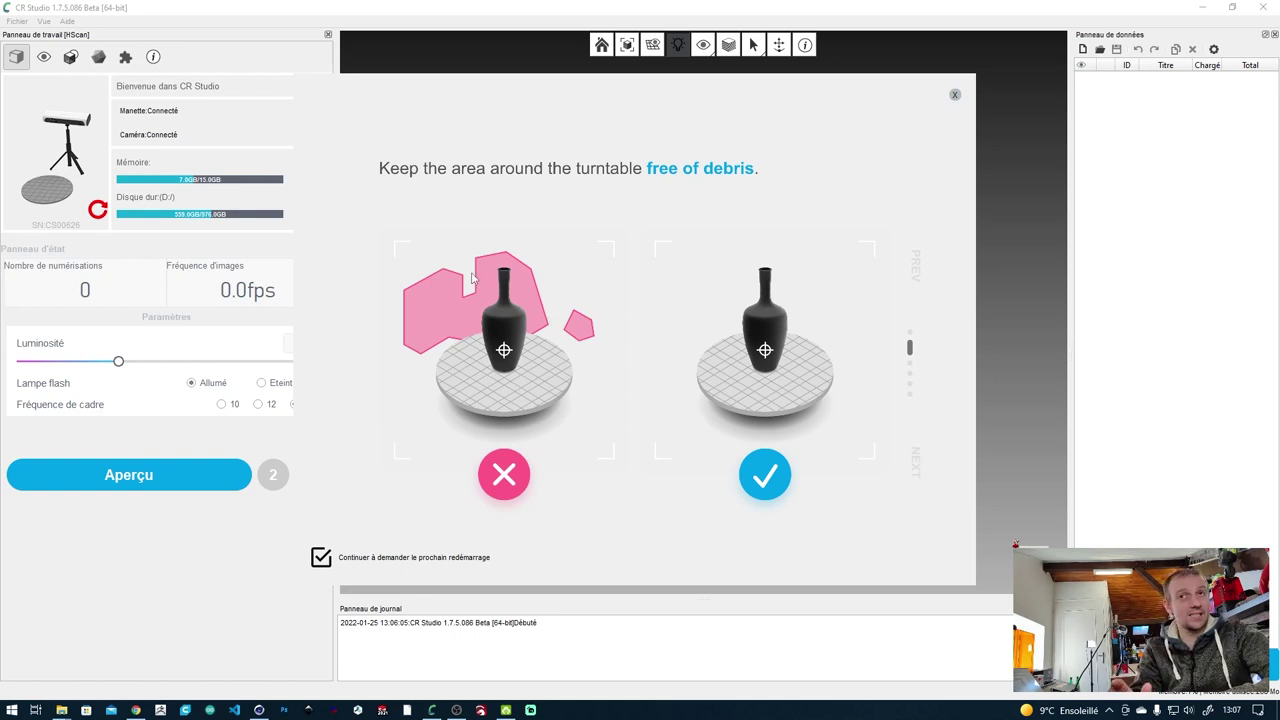
left_click(917, 465)
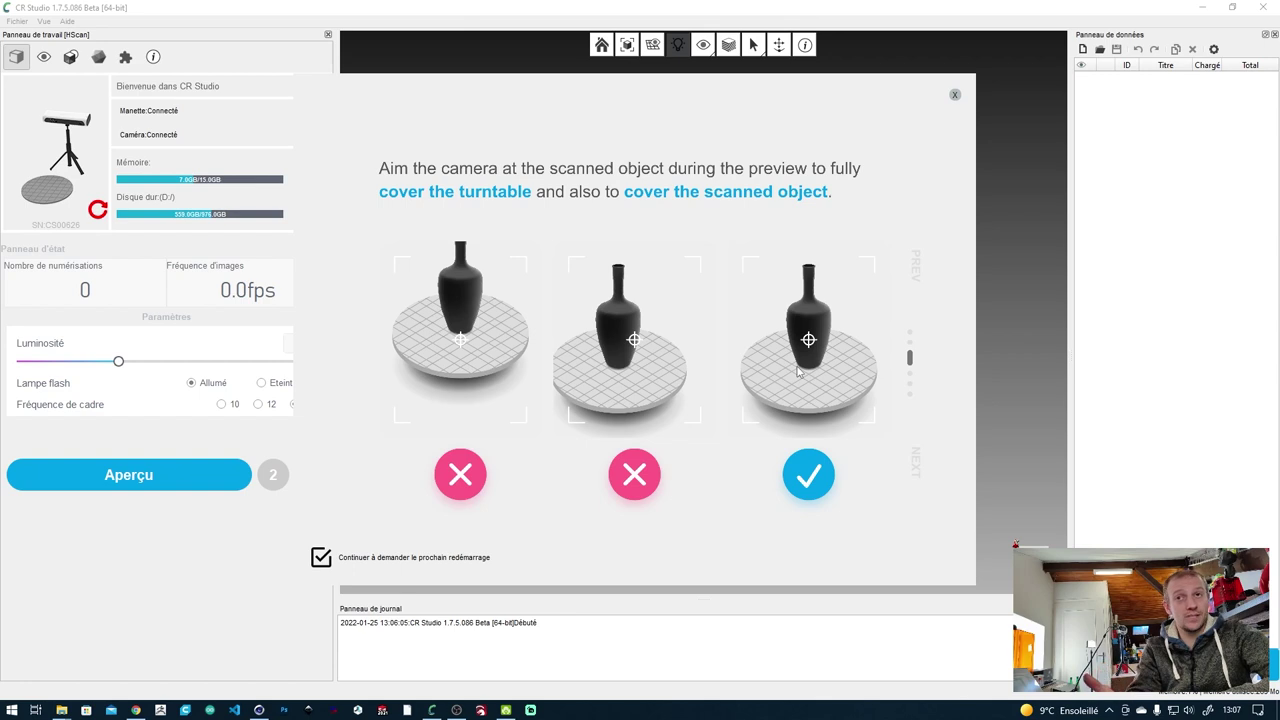
left_click(917, 462)
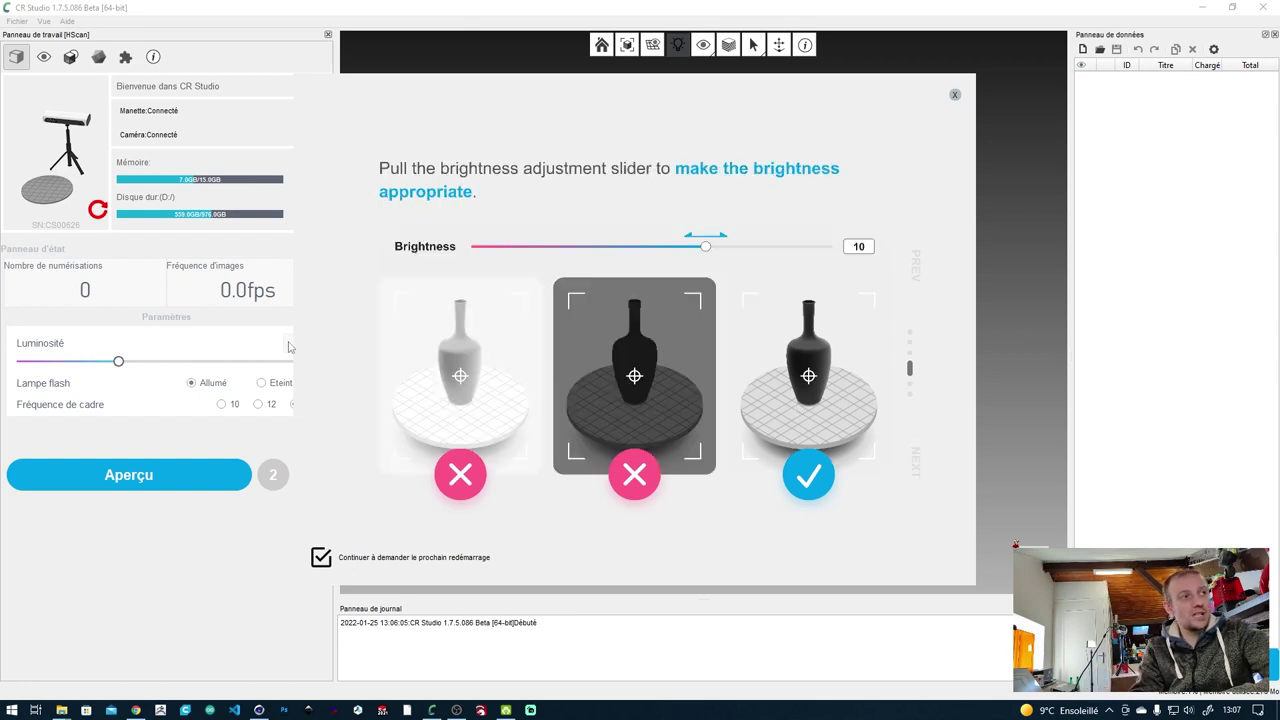
left_click(918, 463)
left_click(920, 464)
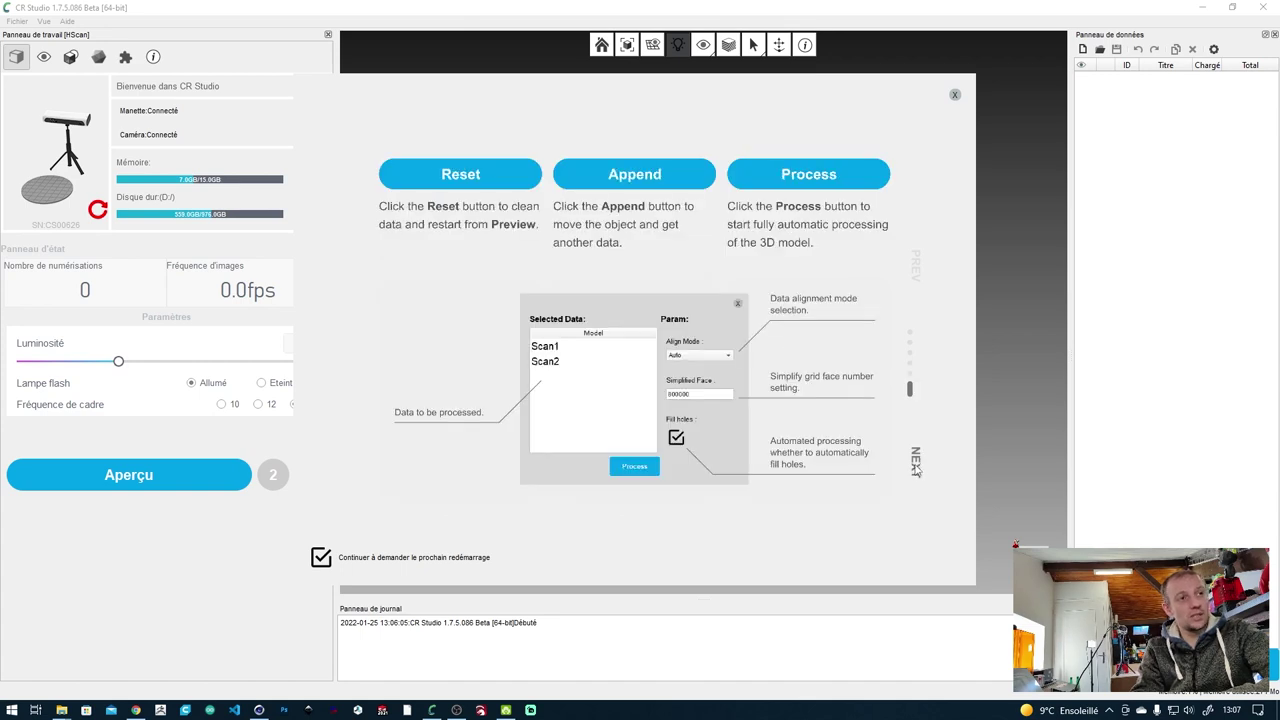
left_click(321, 556)
left_click(955, 96)
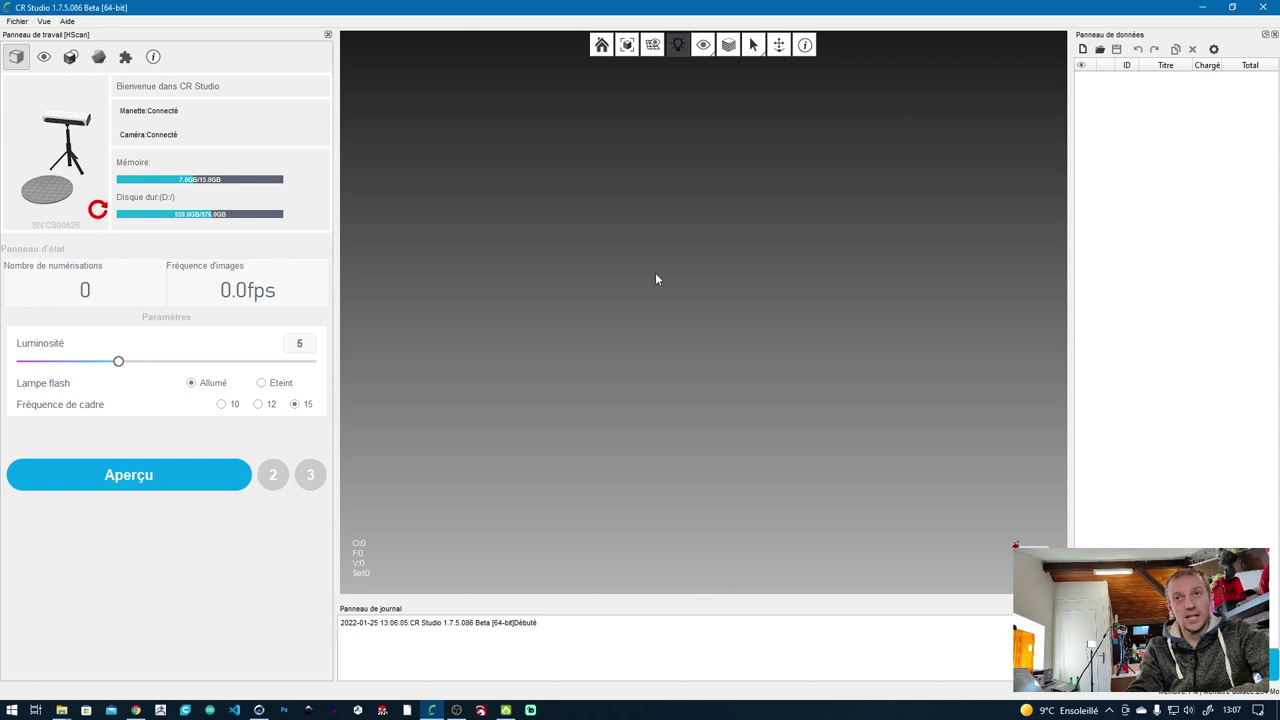
Step: Choose French as the interface language
left_click(17, 21)
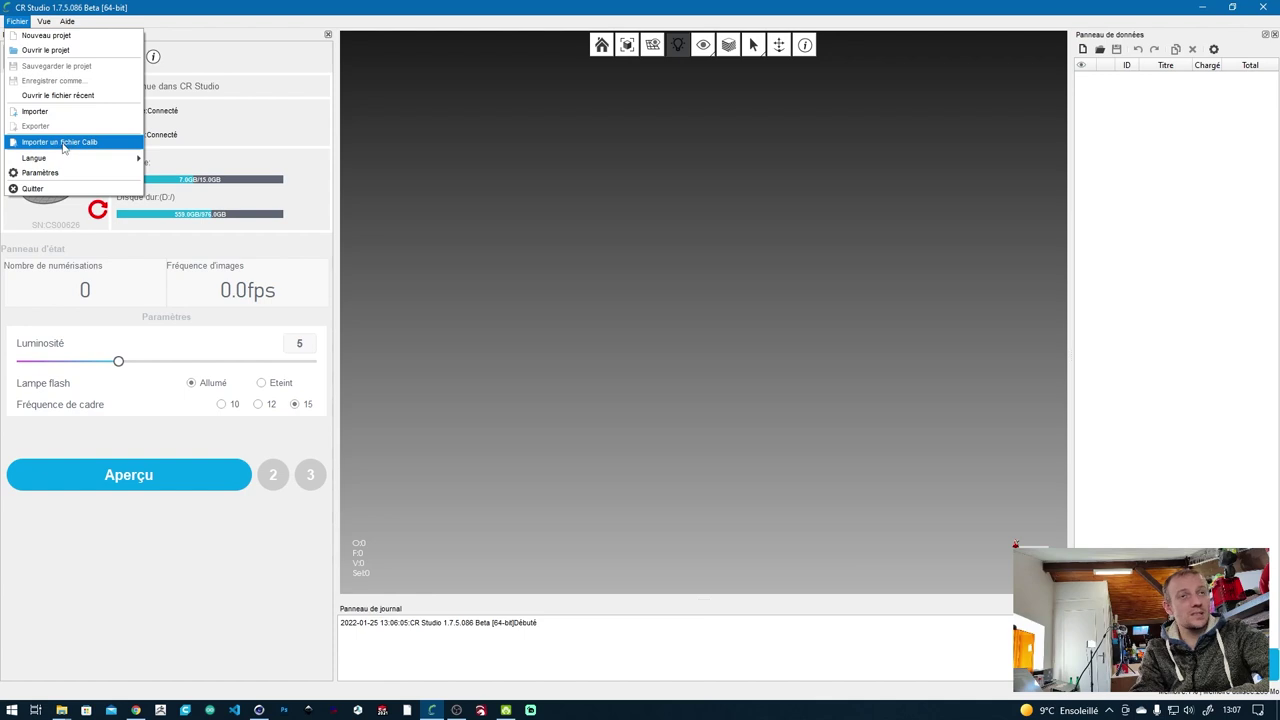
mouse_move(43, 160)
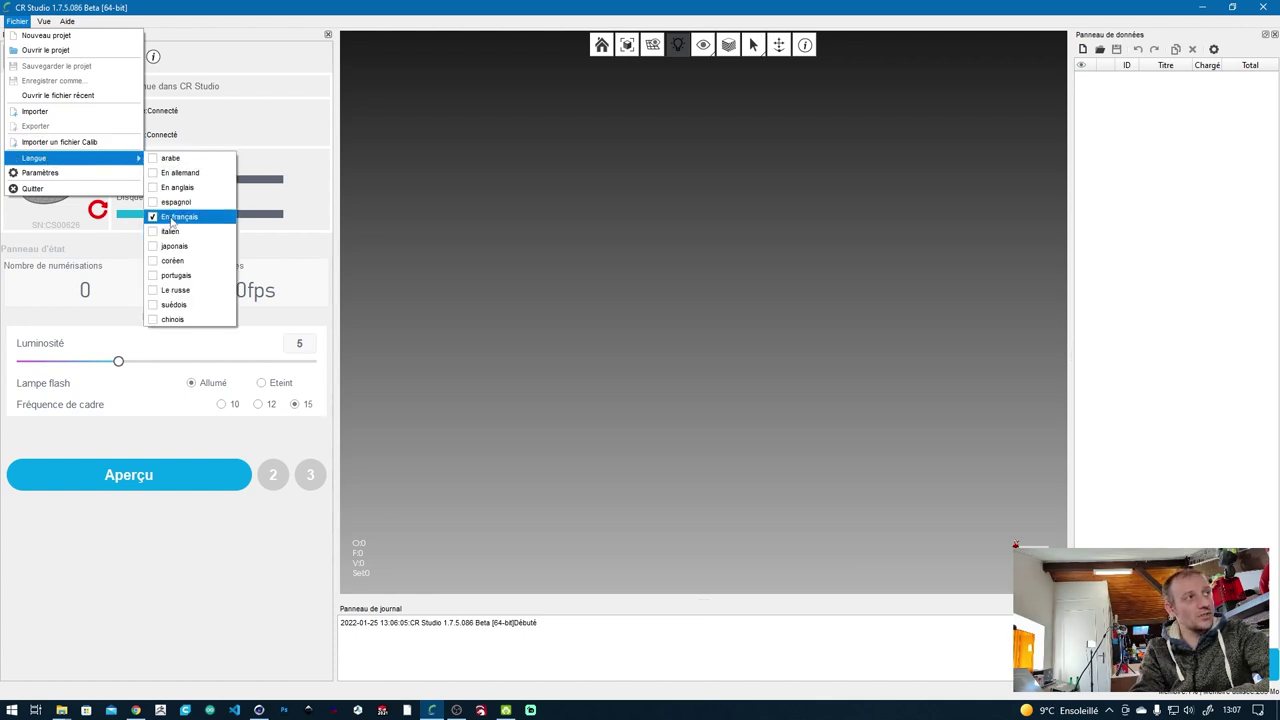
left_click(173, 217)
Step: Examine the program's general, colour and scanner settings, including the countdown and the maximum number of rendered images
left_click(17, 21)
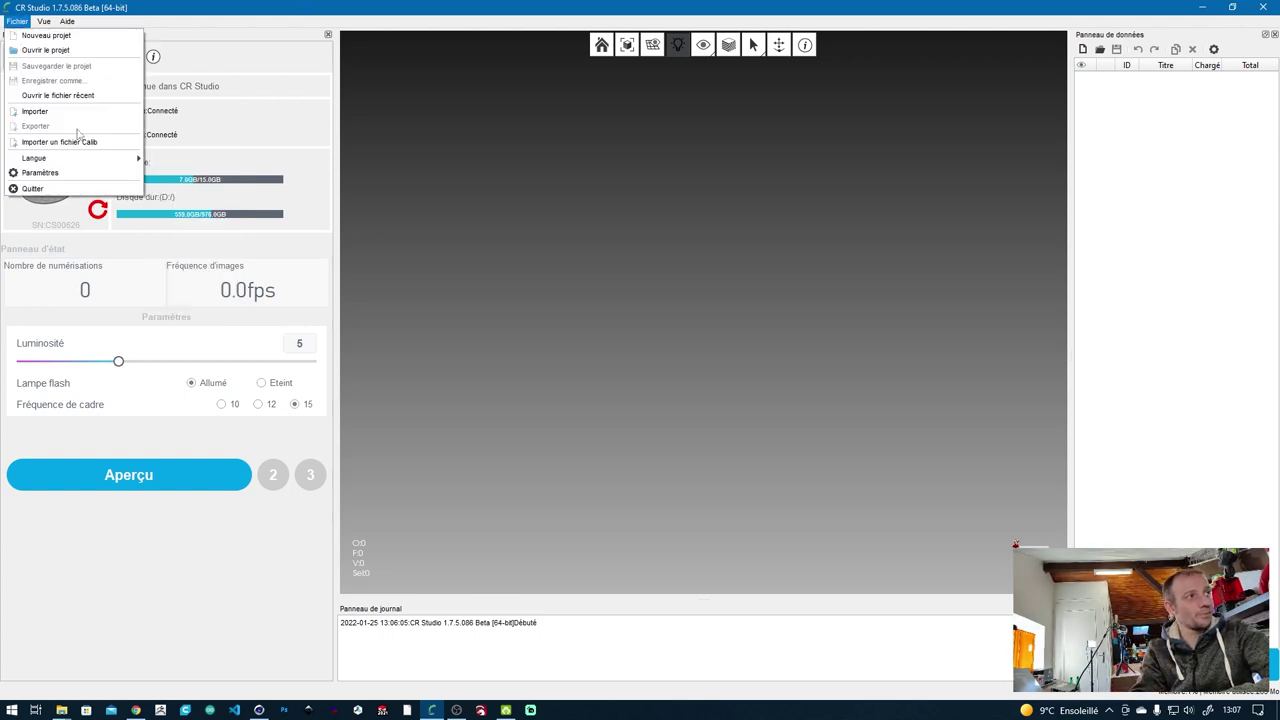
left_click(40, 173)
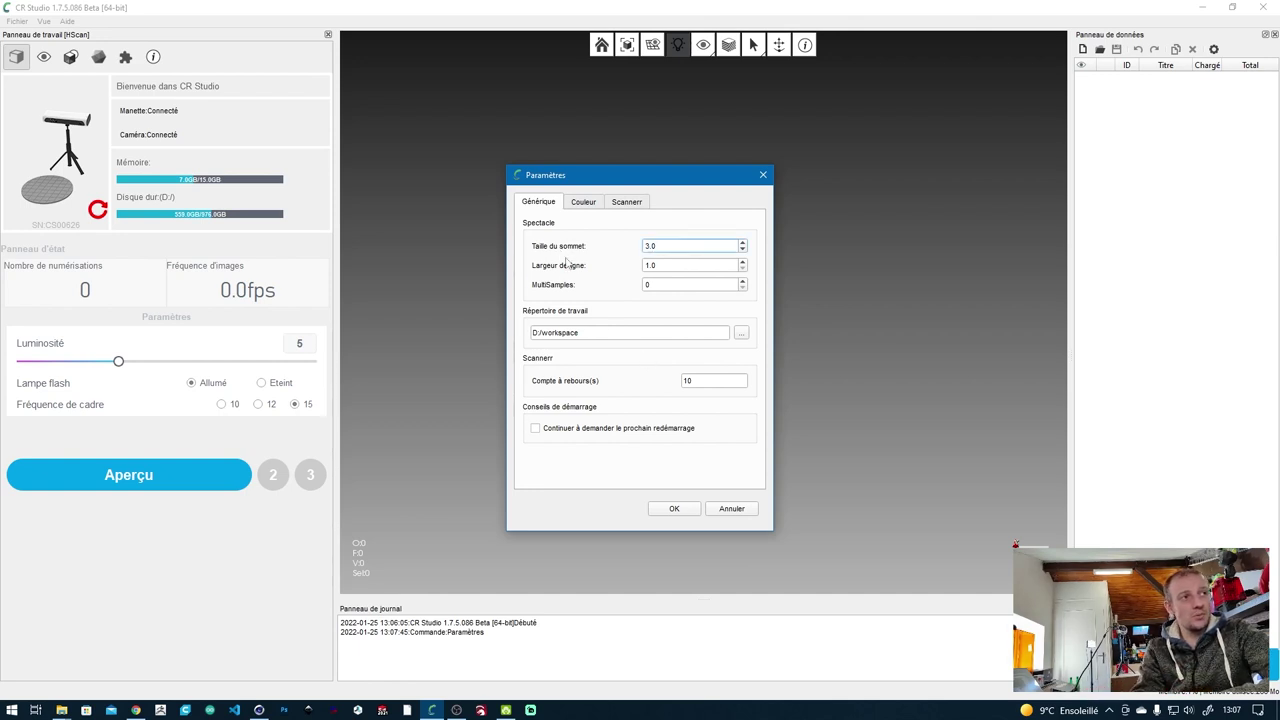
left_click(660, 285)
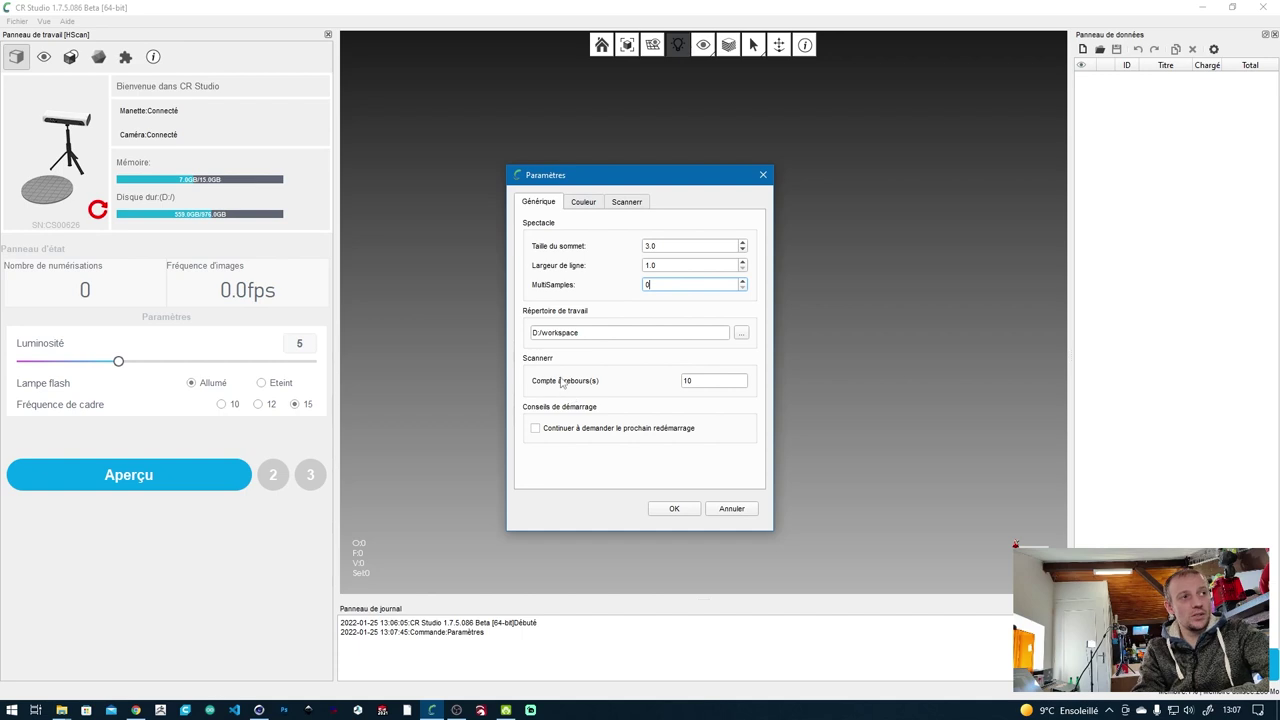
double_click(704, 381)
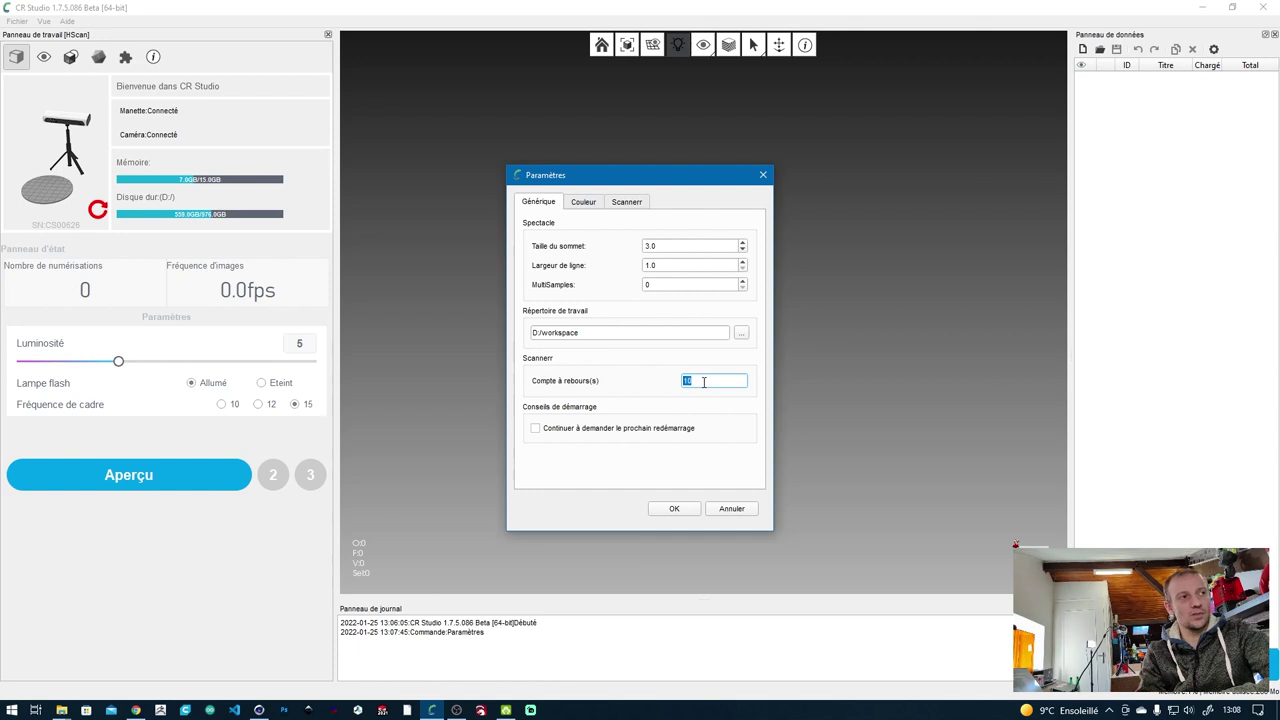
left_click(586, 203)
left_click(619, 204)
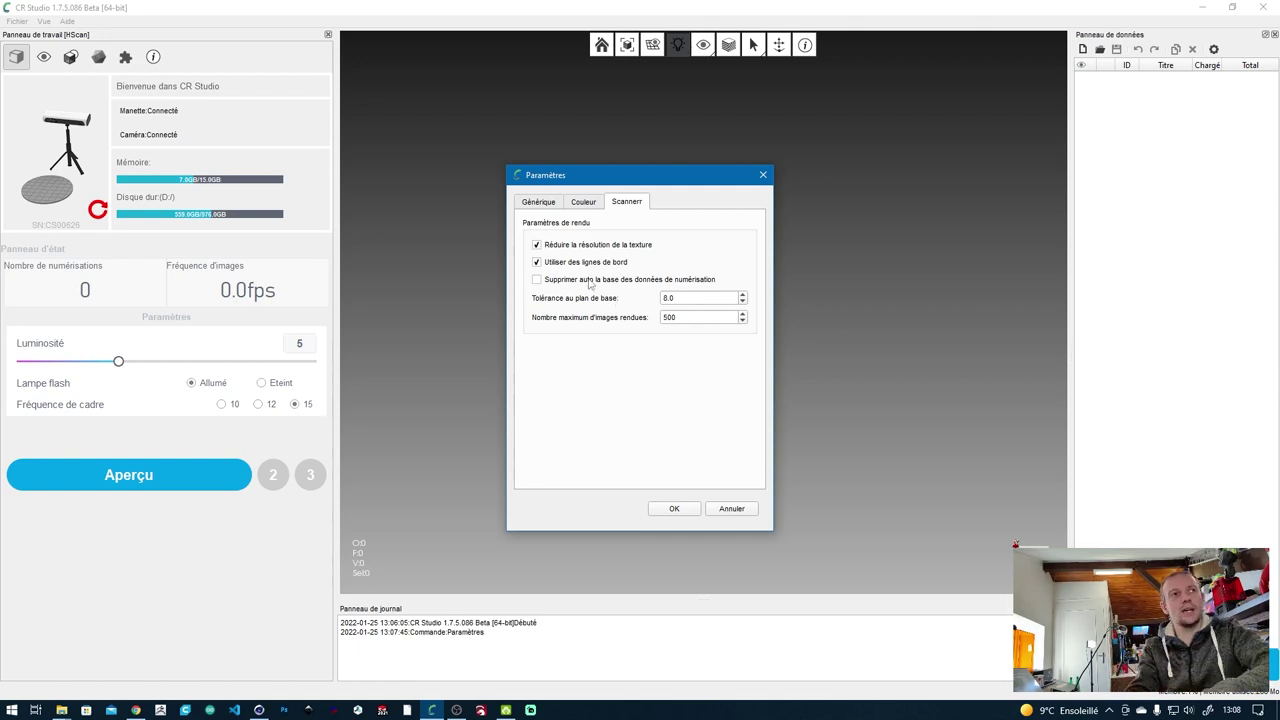
left_click(553, 204)
left_click(626, 204)
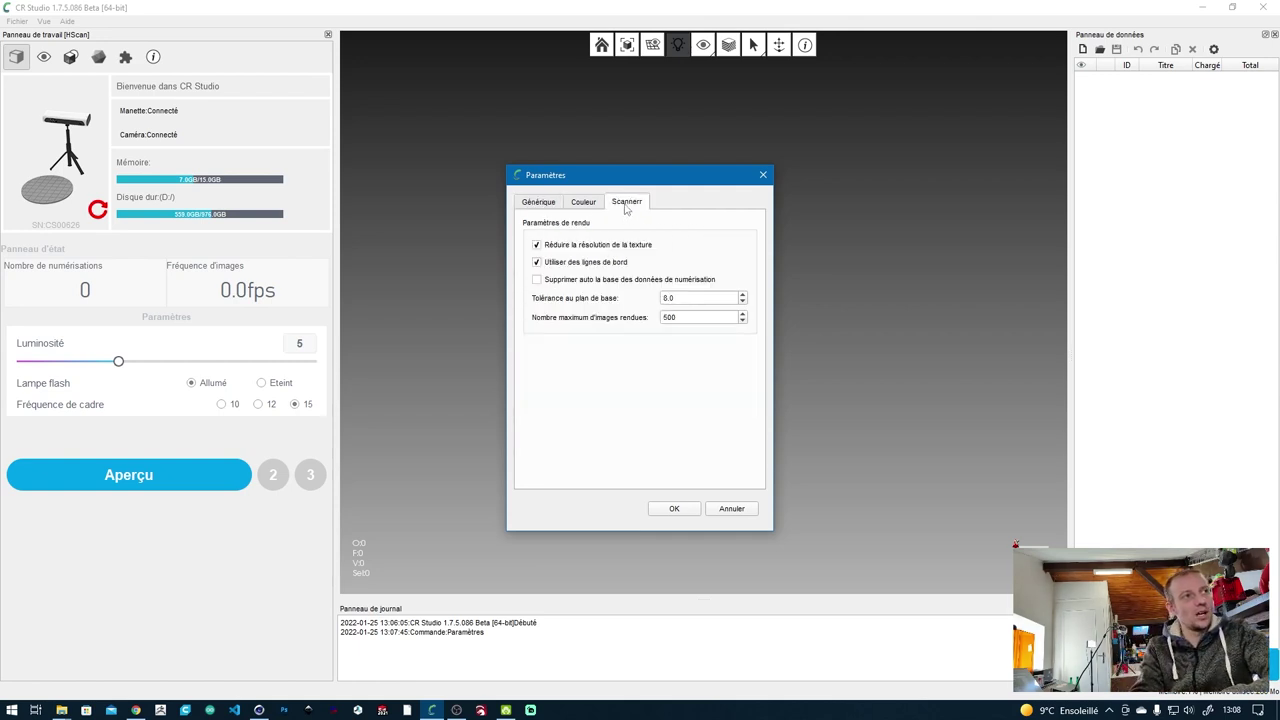
left_click(696, 318)
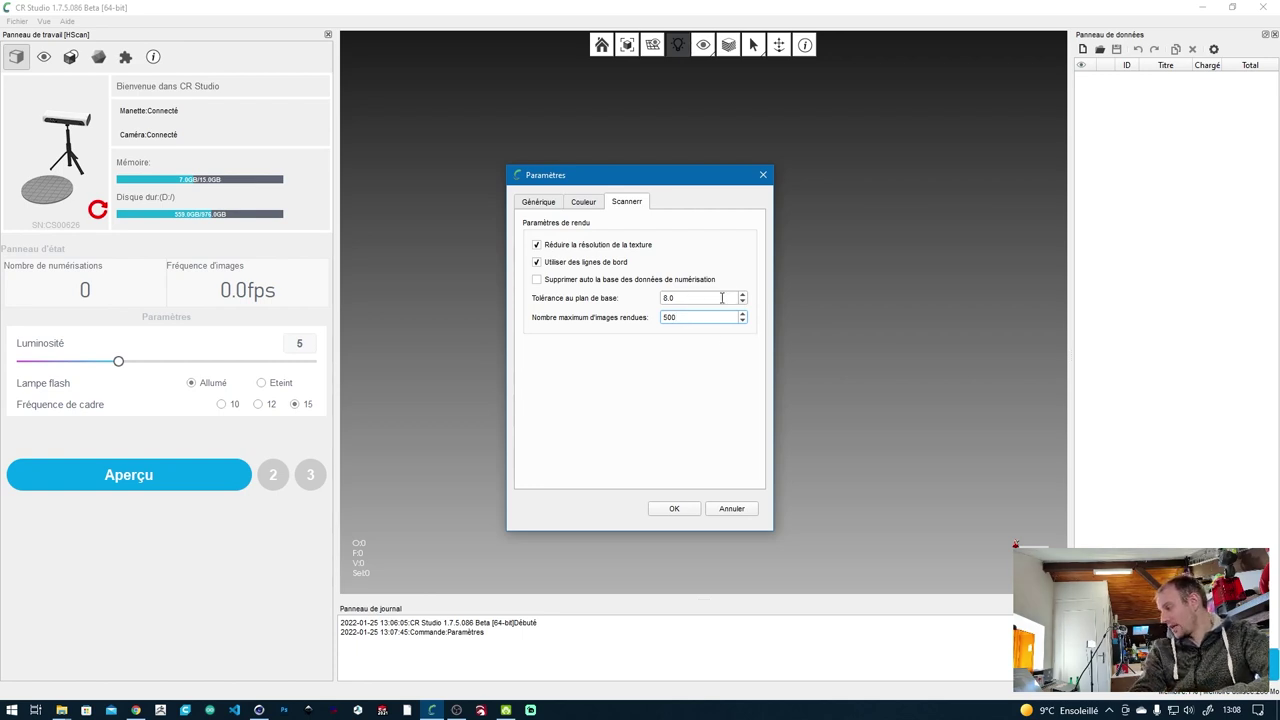
left_click(672, 509)
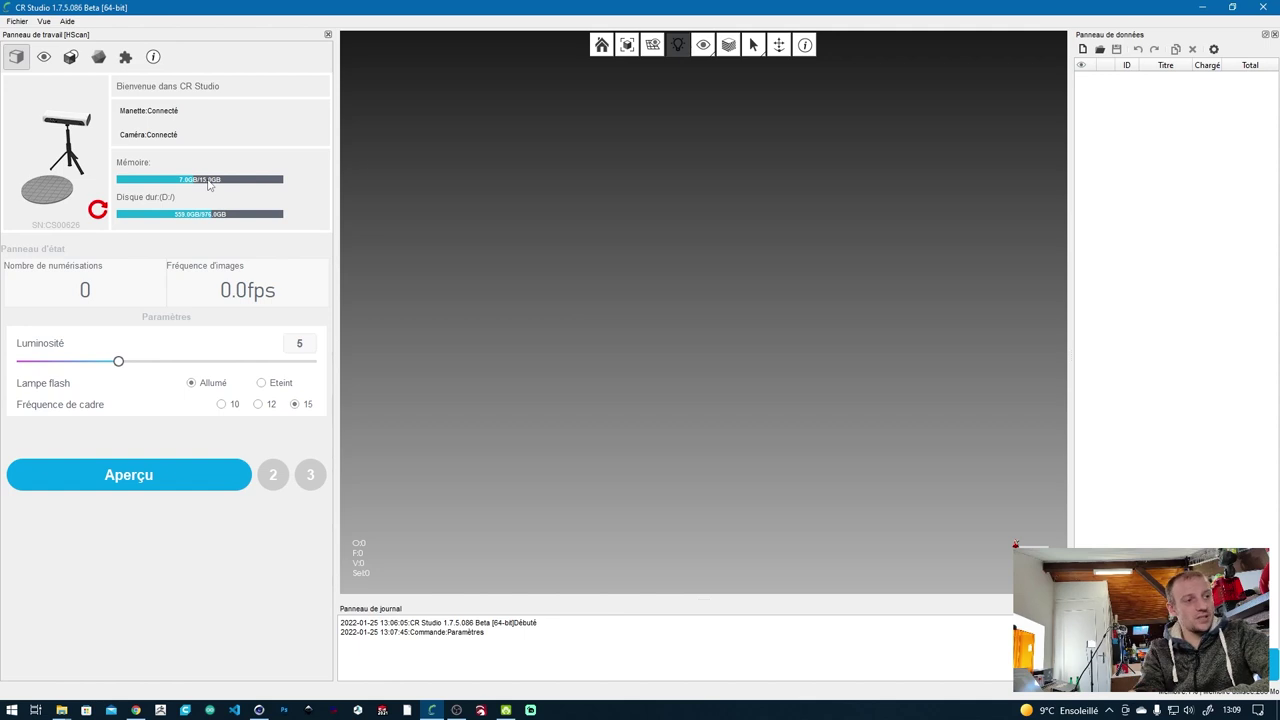
Step: Close another running program to free up memory for scanning
mouse_move(140, 711)
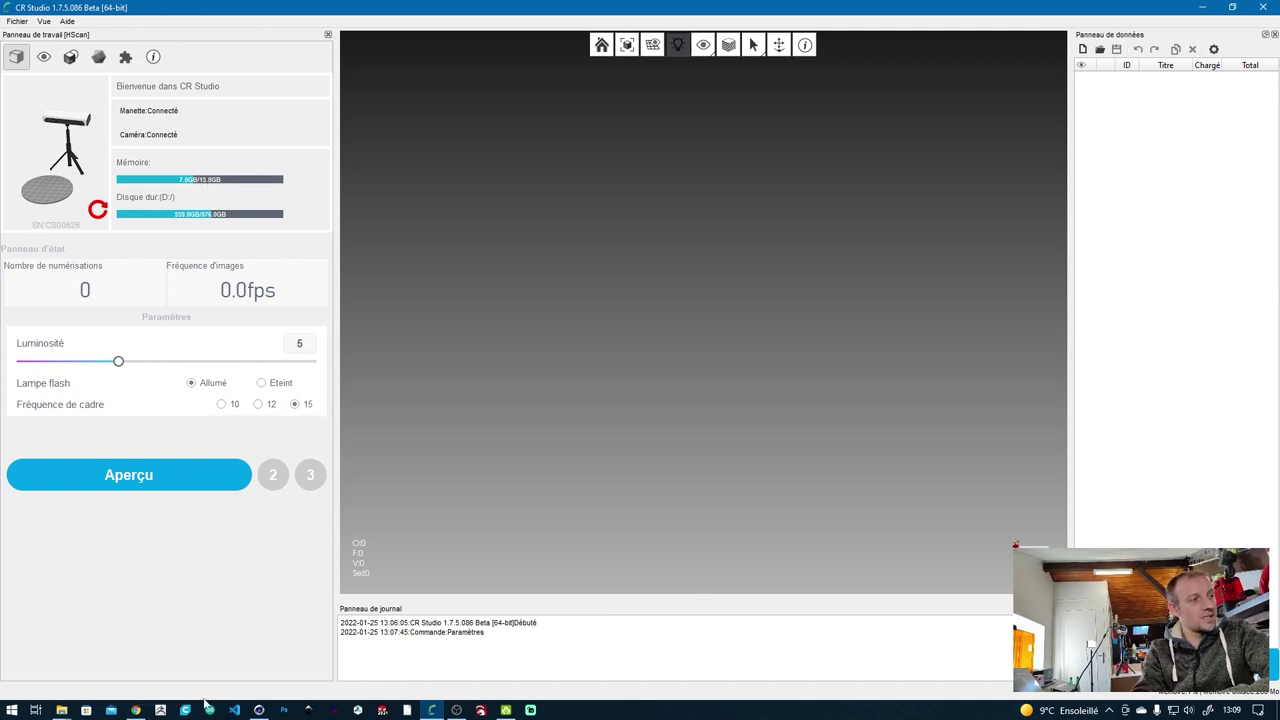
right_click(257, 711)
left_click(183, 187)
key("Escape")
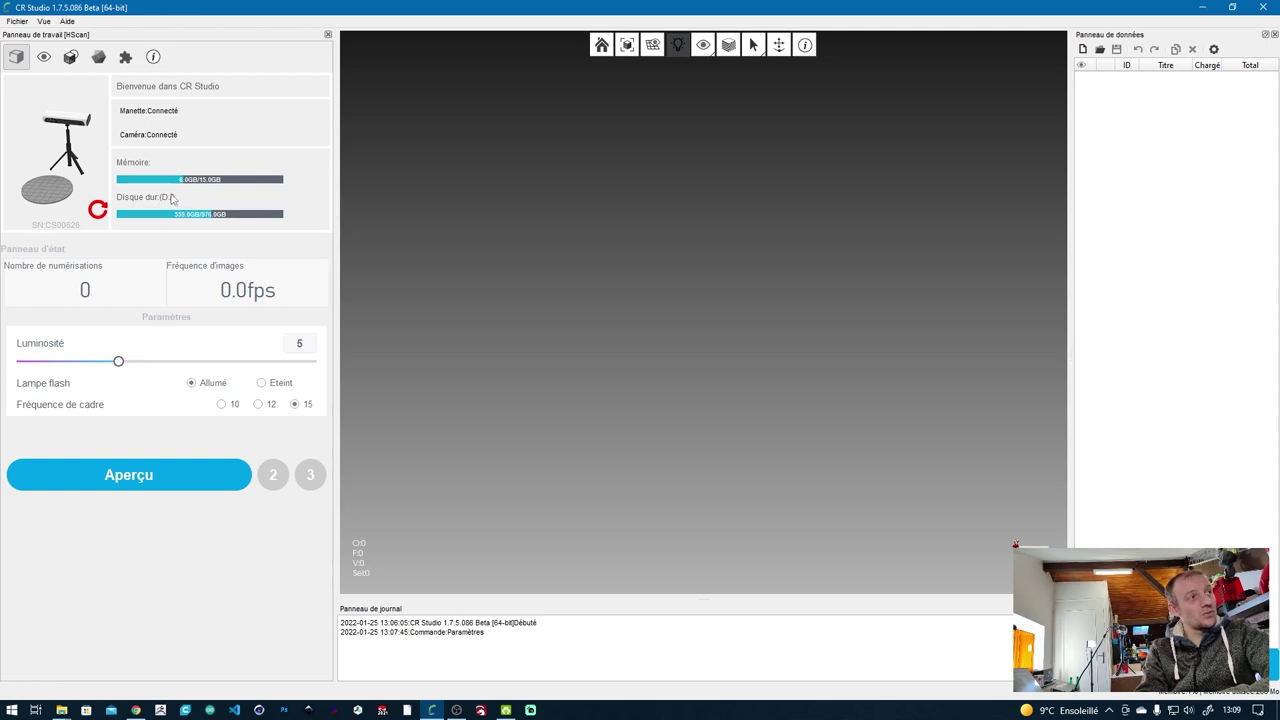
Step: Recheck the general settings for display, working directory and scanner countdown
left_click(17, 21)
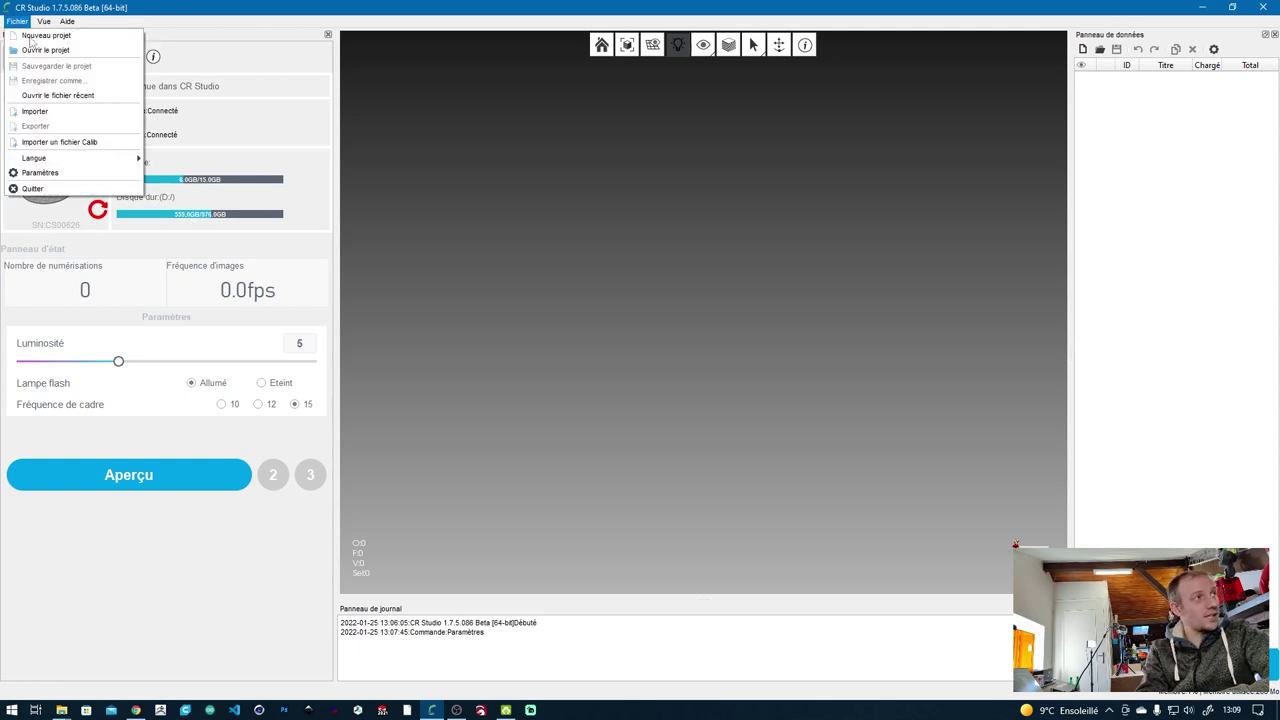
left_click(40, 172)
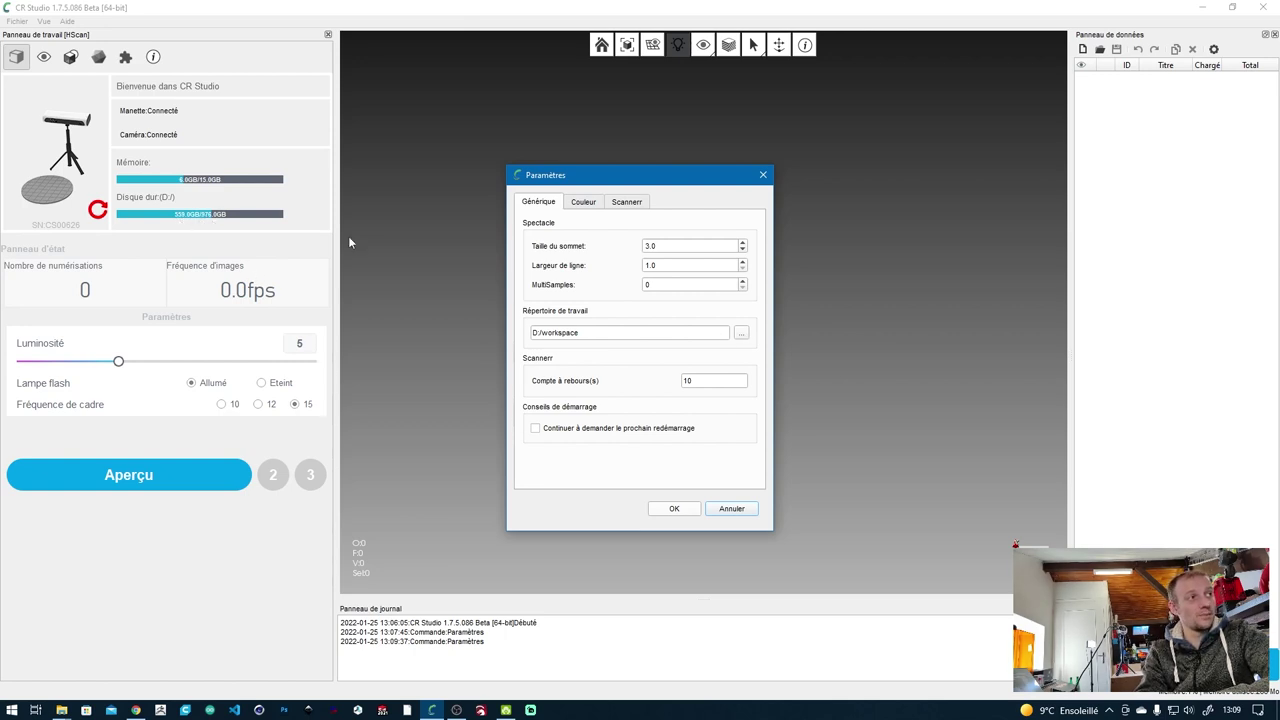
left_click(674, 509)
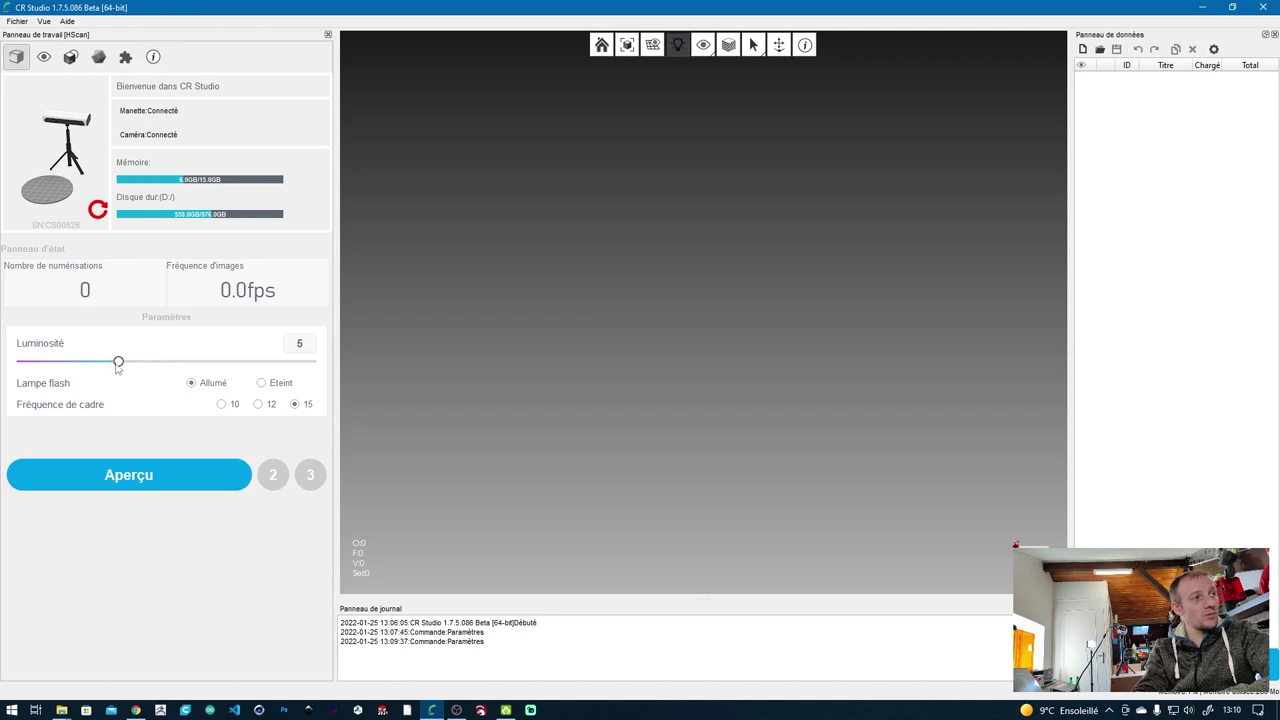
Step: Set the scanner brightness to 10, then run and stop a live preview of the figure on the turntable
left_click_drag(120, 362, 216, 366)
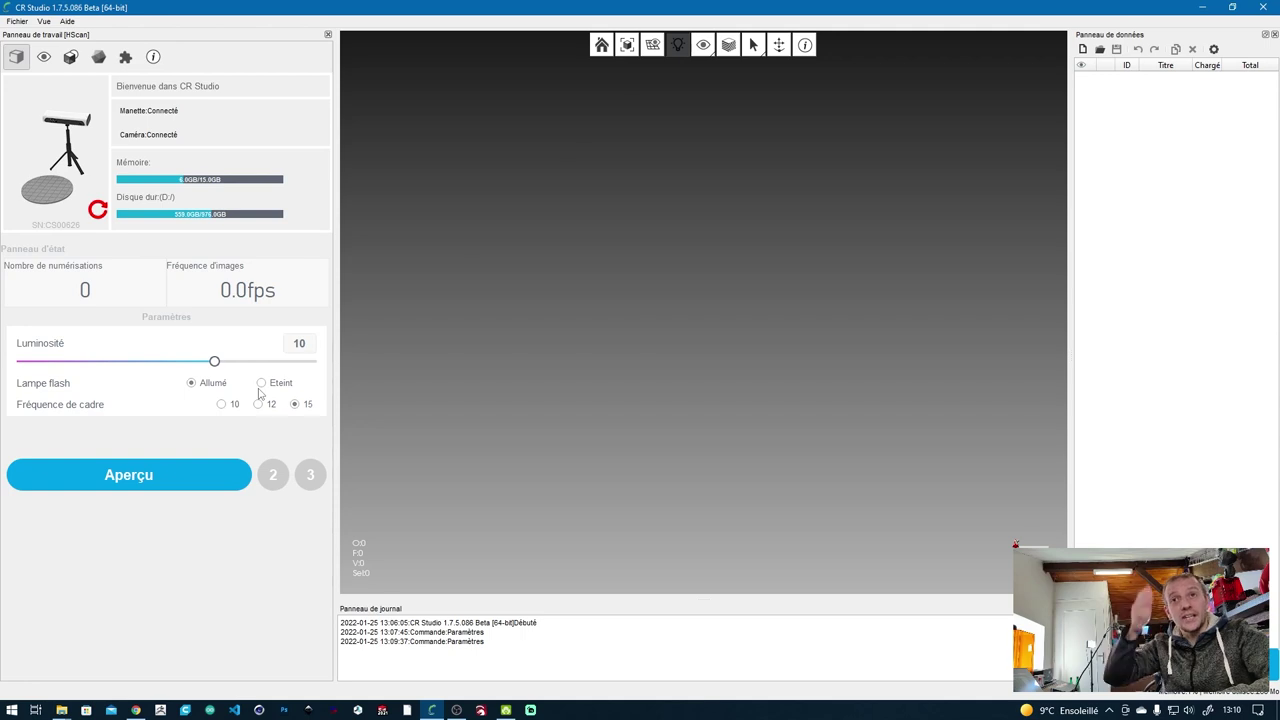
left_click(133, 482)
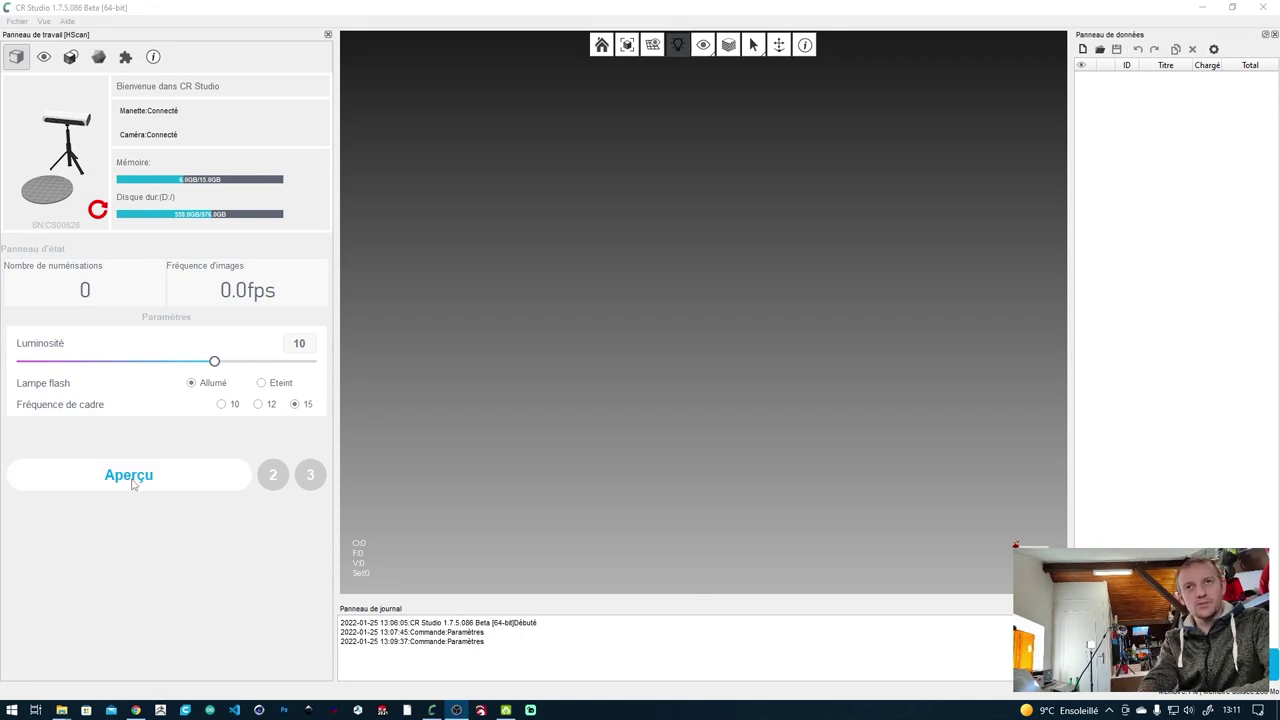
left_click(130, 477)
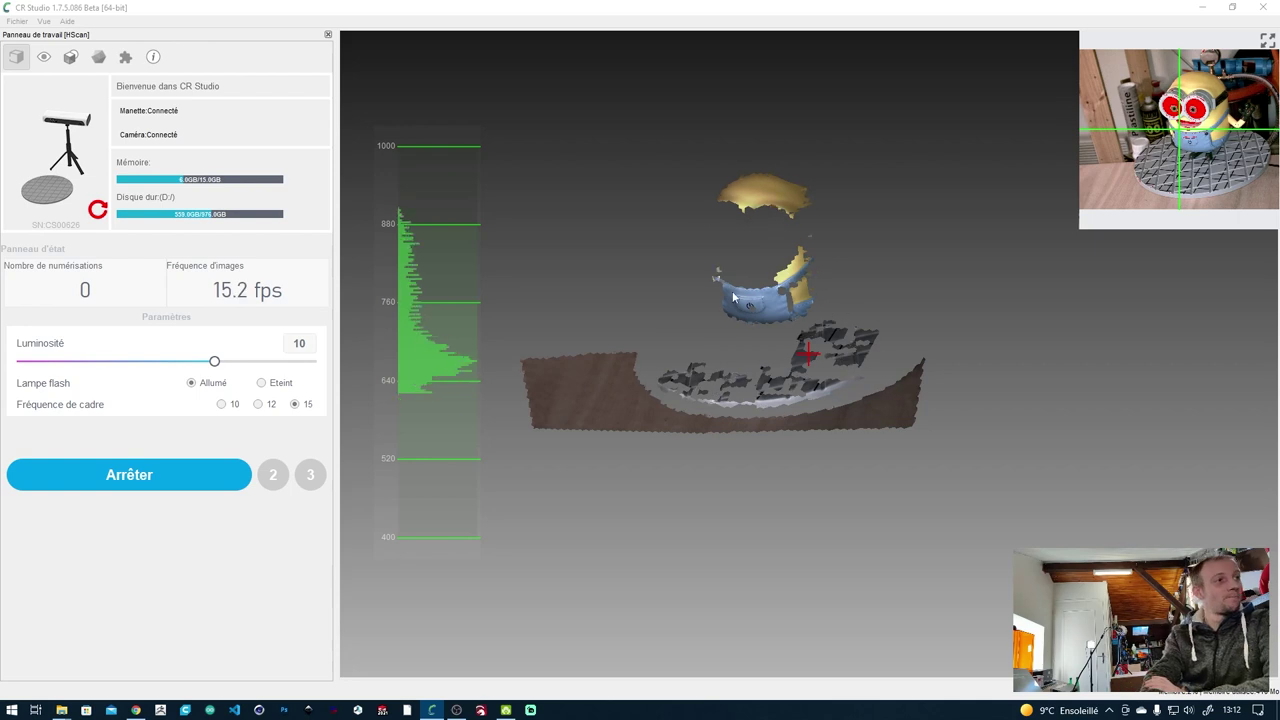
left_click(155, 482)
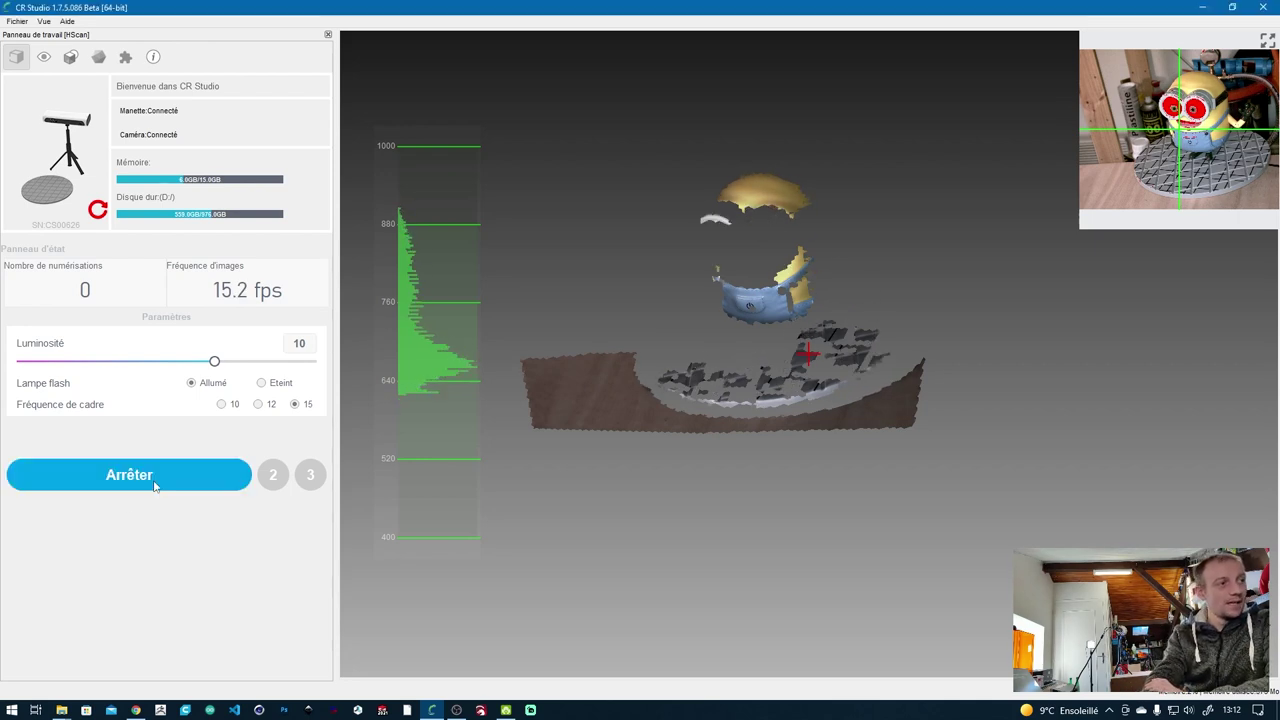
Step: Stop the preview, run the initialisation on the empty turntable at brightness 7, and return to the preview stage
left_click(168, 477)
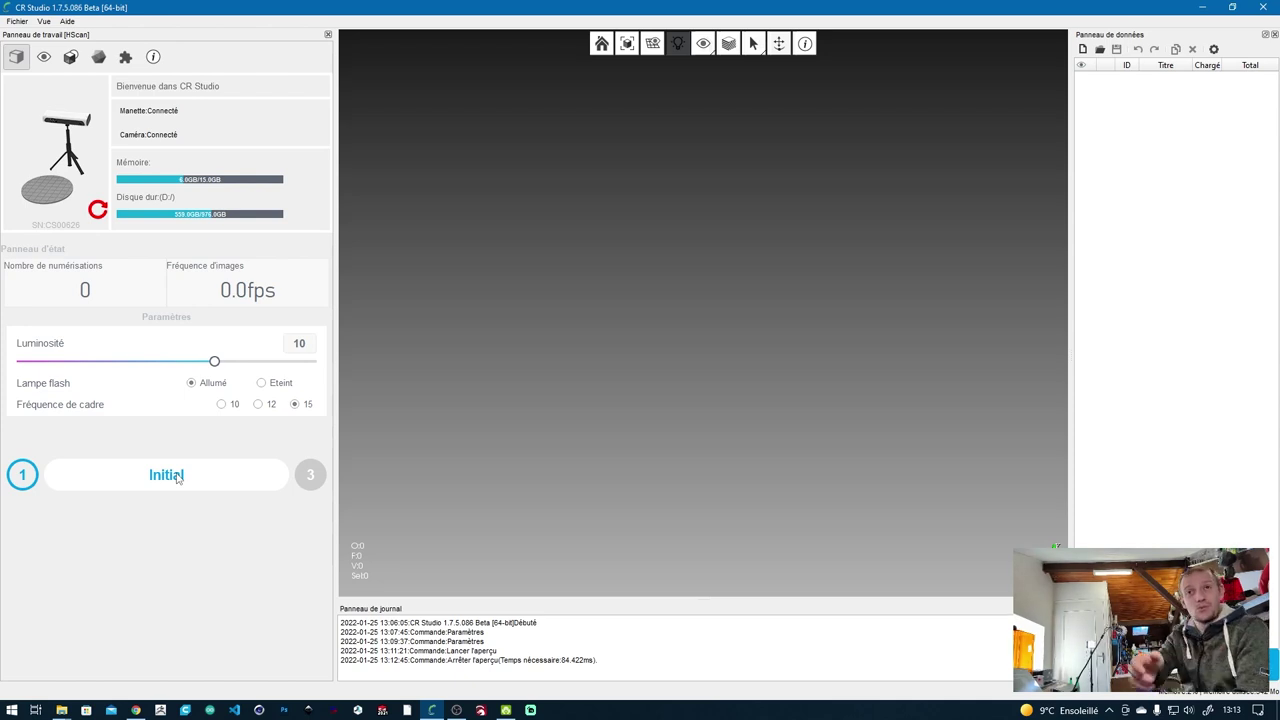
left_click(178, 478)
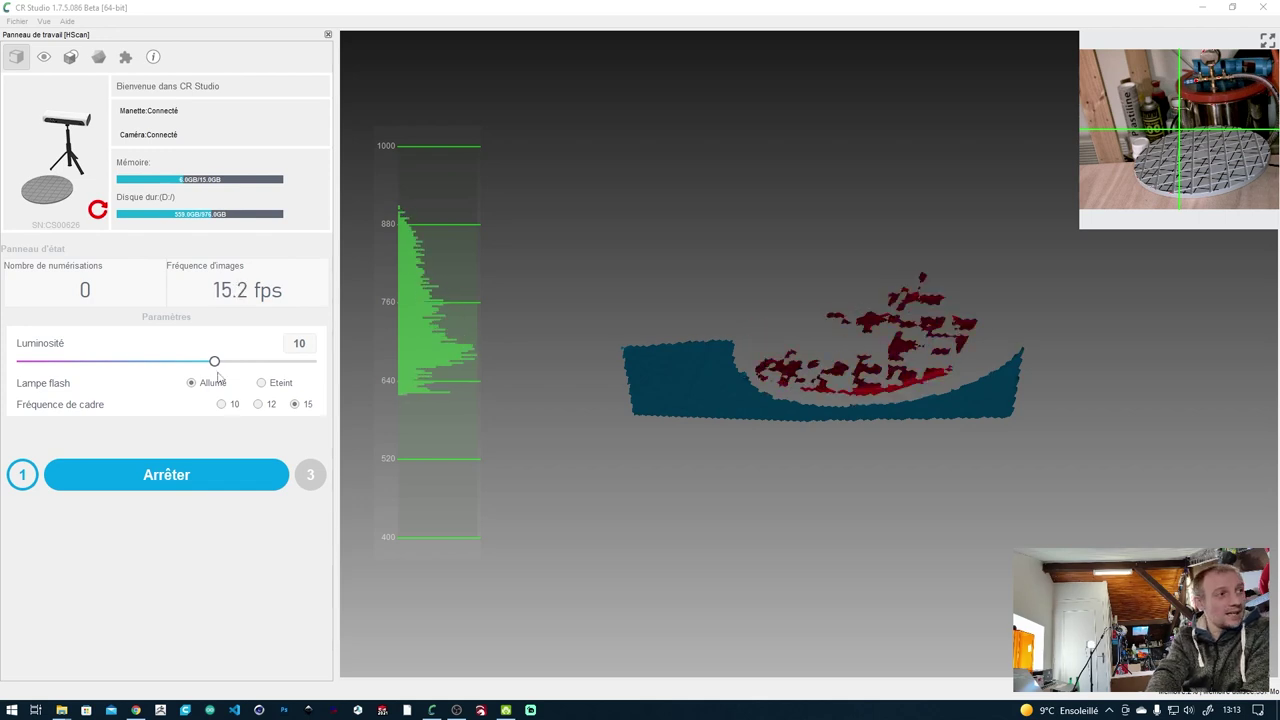
left_click_drag(229, 362, 157, 362)
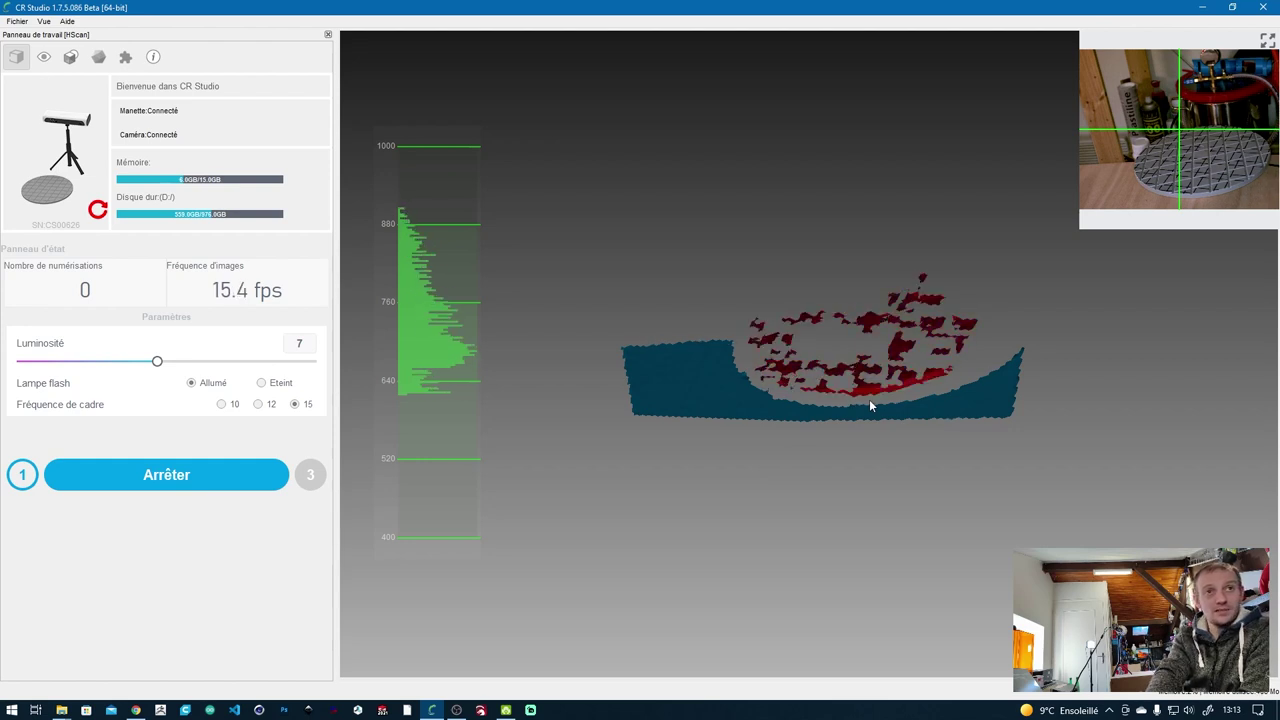
left_click(178, 487)
left_click(22, 480)
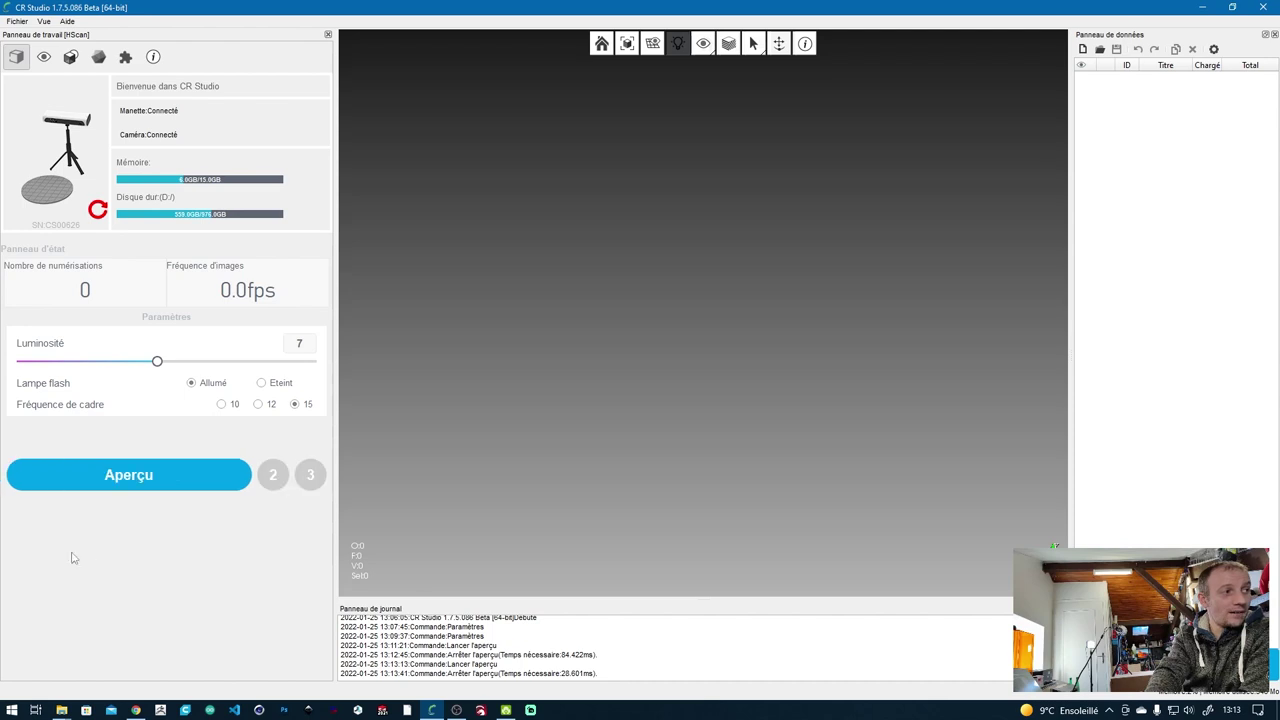
Step: Preview the figure on the turntable again, lower the brightness to 4, and stop the preview
left_click(157, 485)
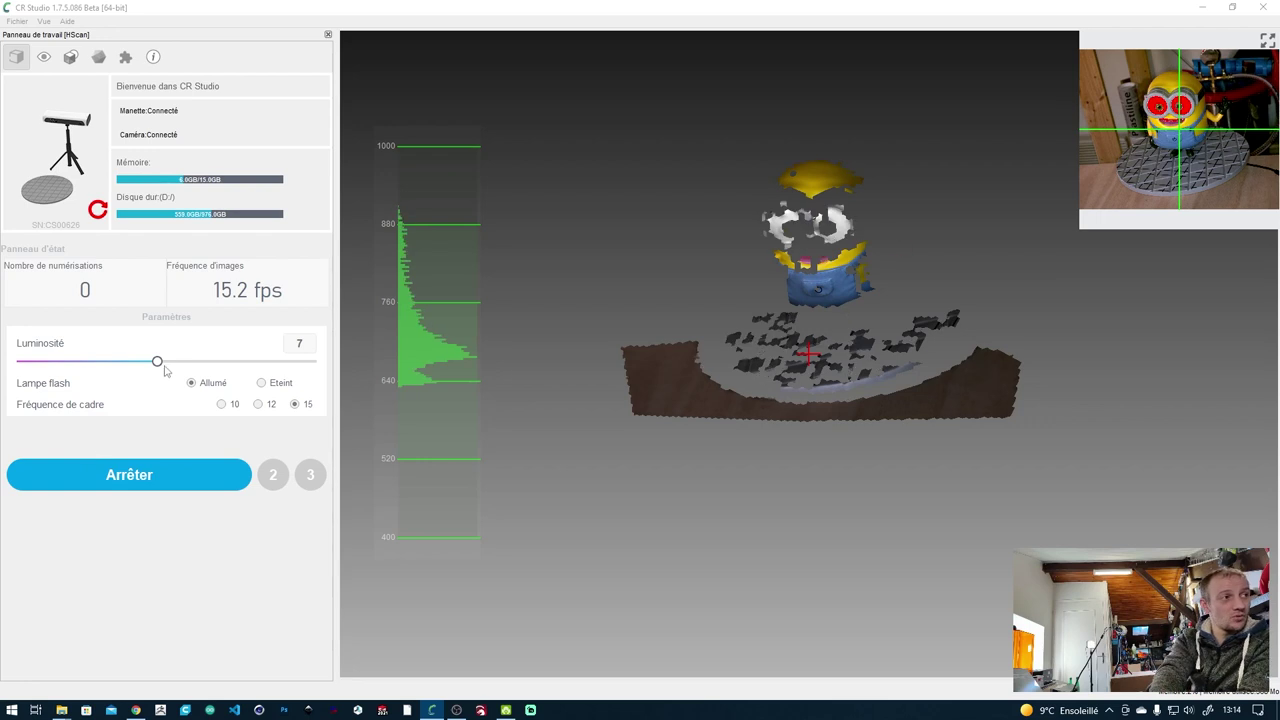
left_click_drag(157, 362, 99, 364)
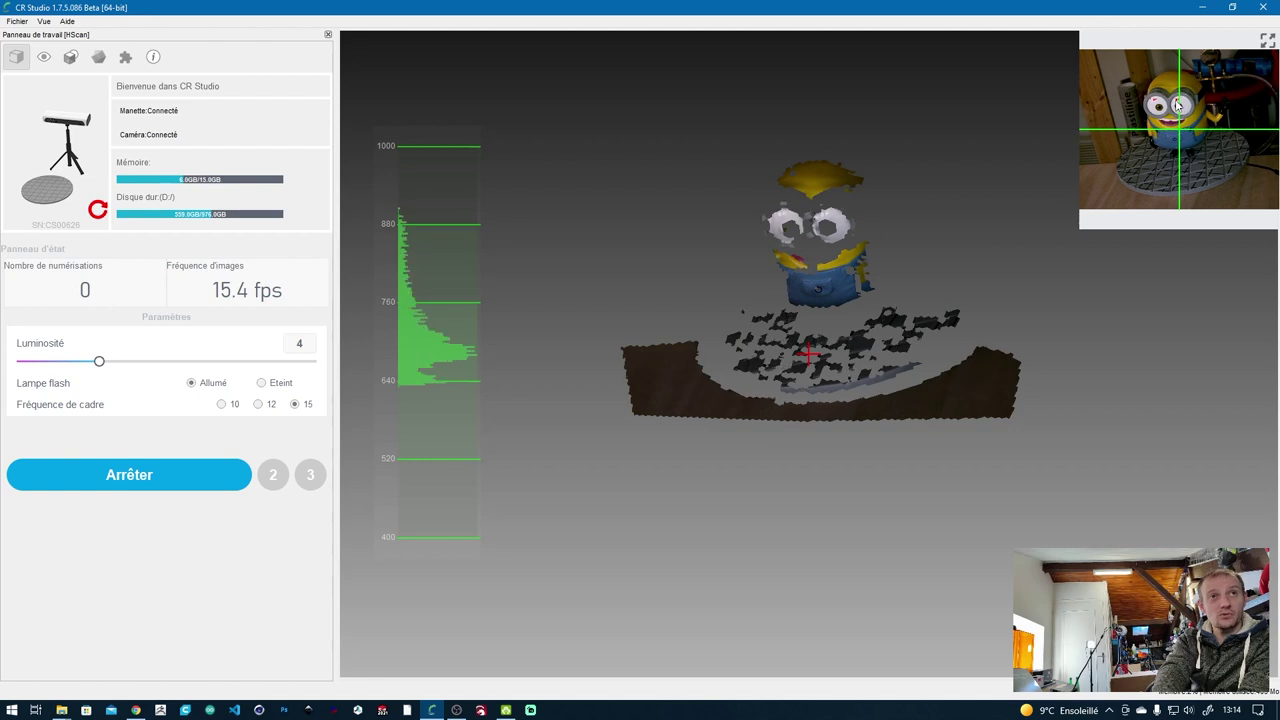
left_click(160, 479)
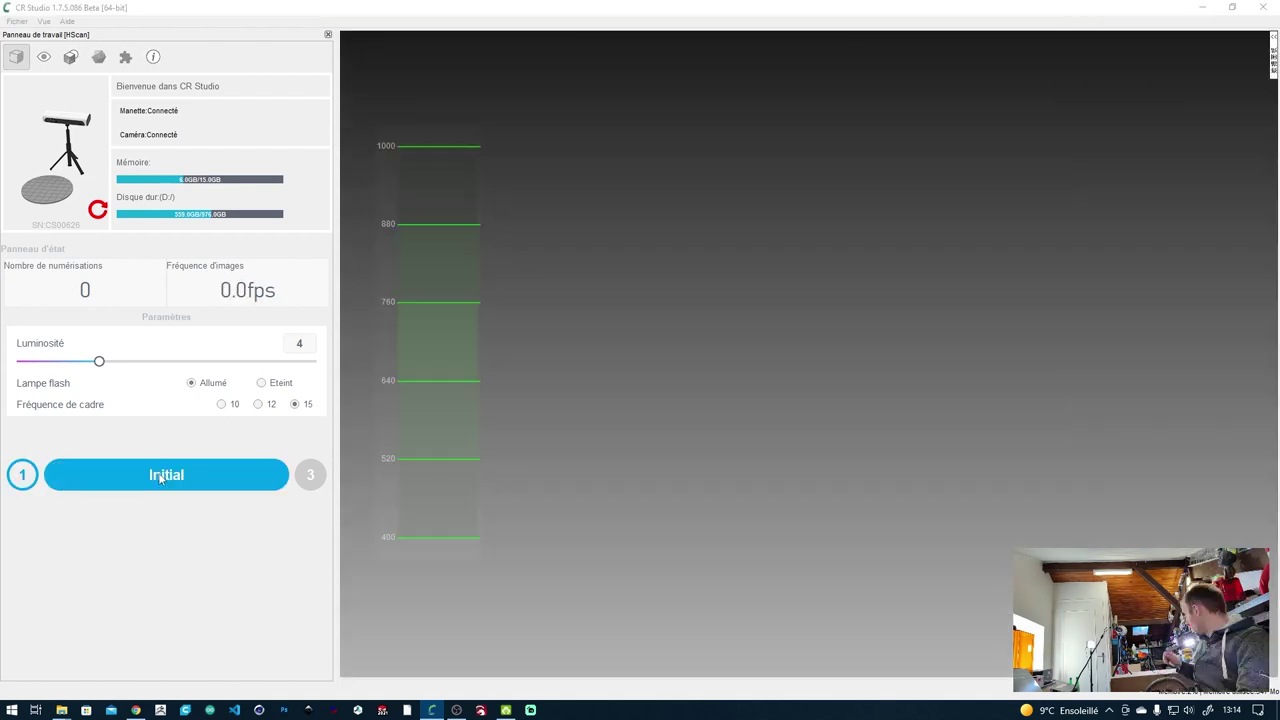
Step: Initialise the scanner on the empty turntable, and record a scan of the figure standing upright
left_click(160, 478)
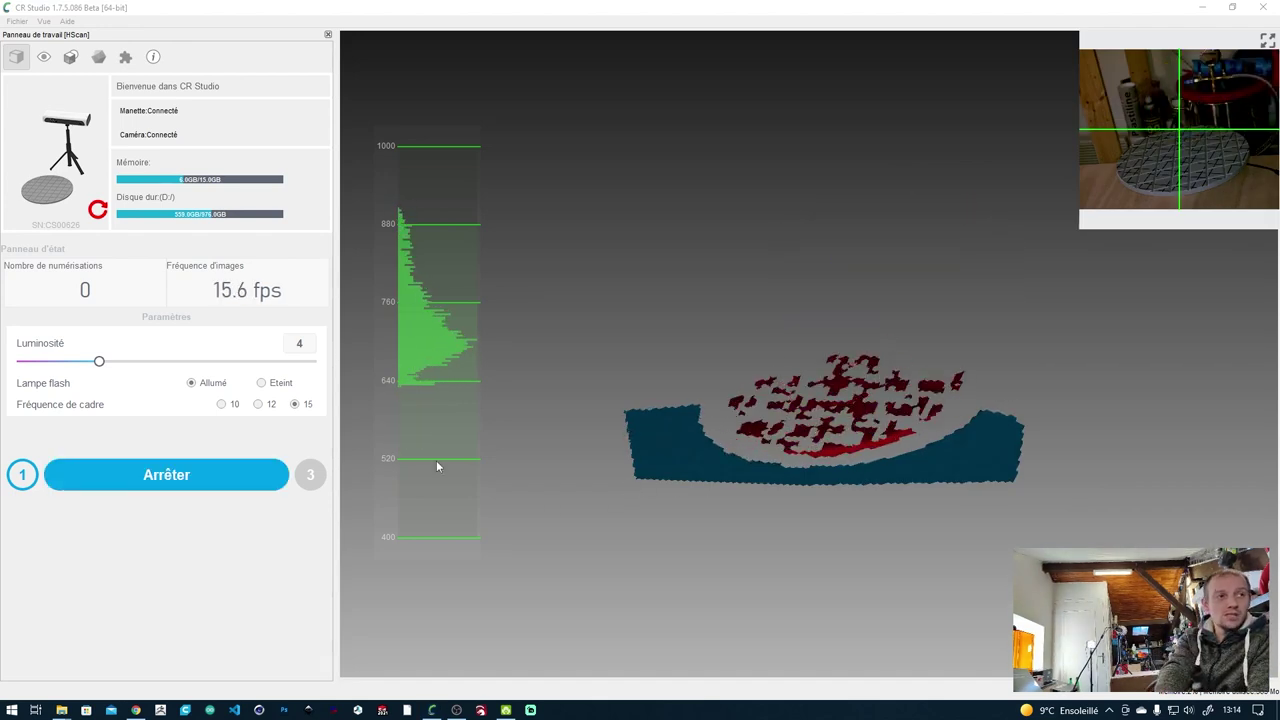
left_click(170, 480)
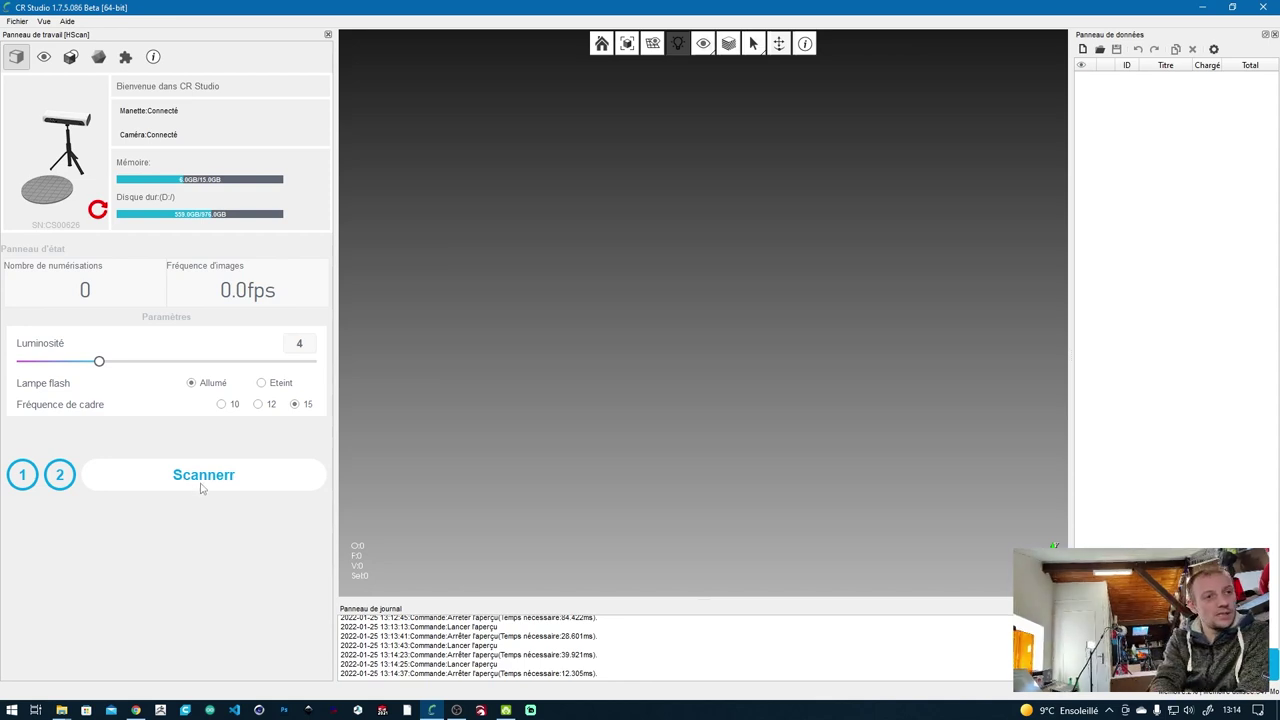
left_click(201, 480)
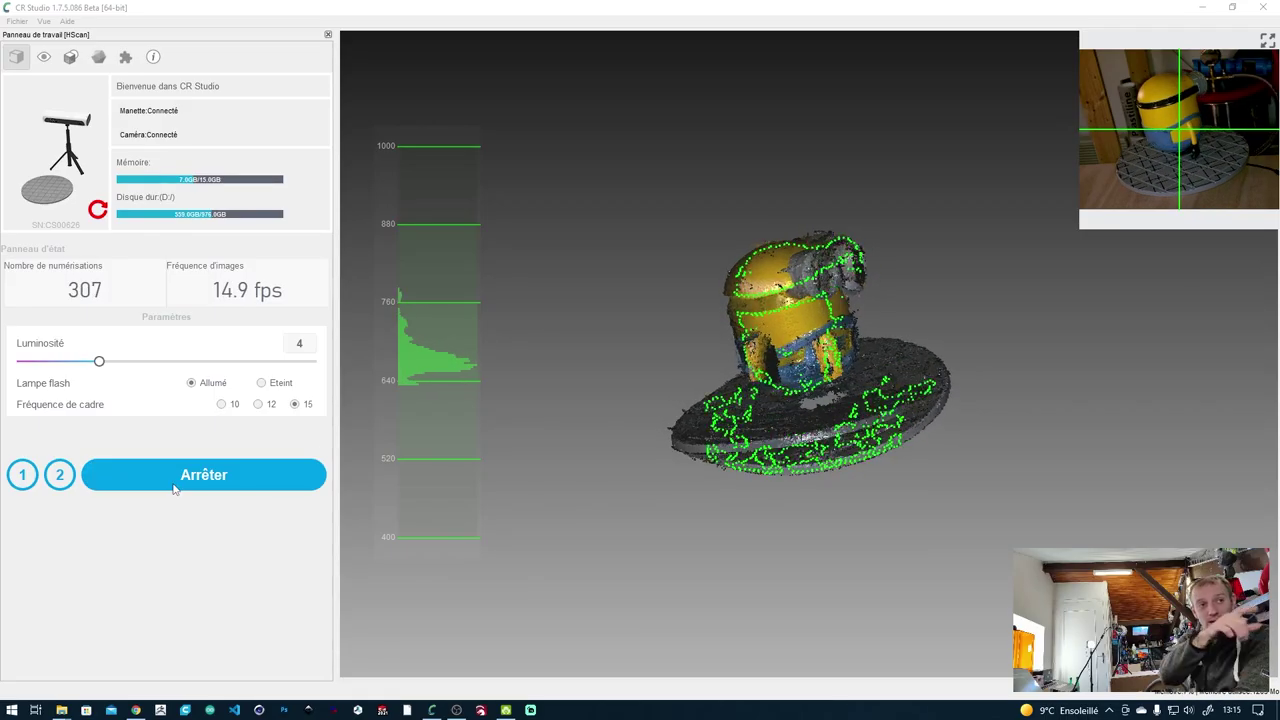
left_click(174, 486)
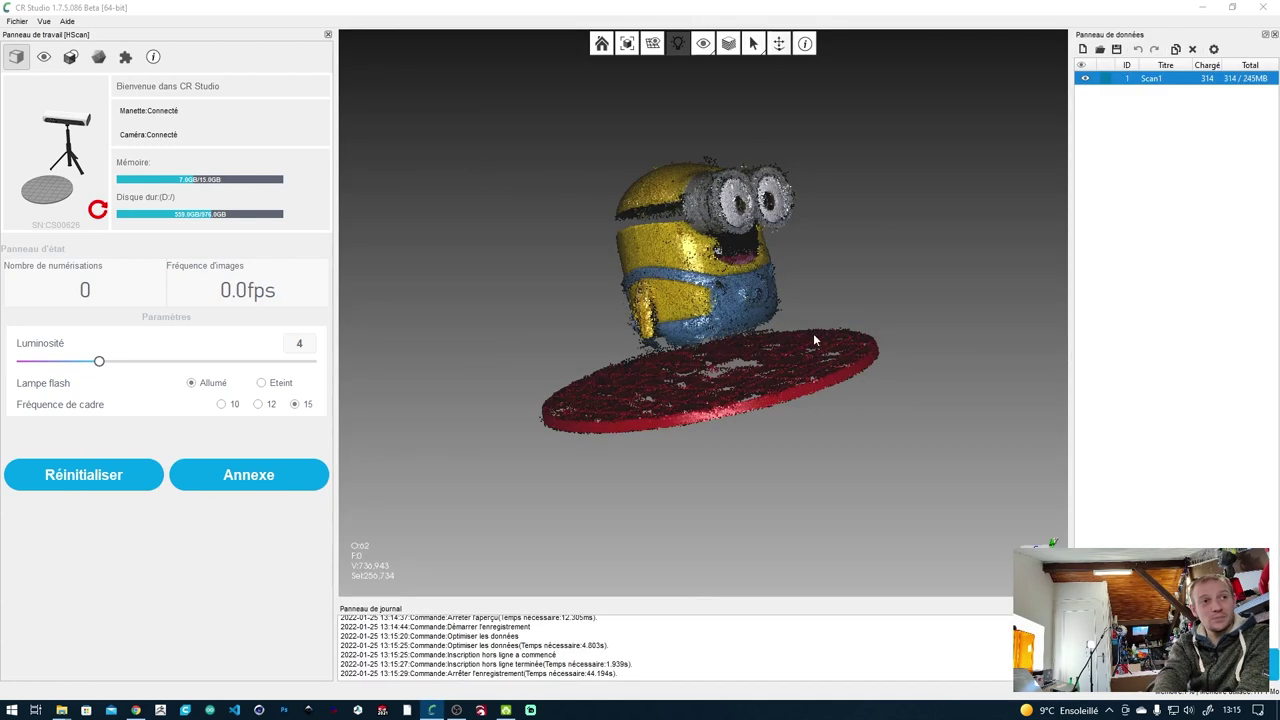
Step: Append a second scan with the figure lying face down, saving the project as Minion in D:/workspace
left_click_drag(748, 368, 523, 315)
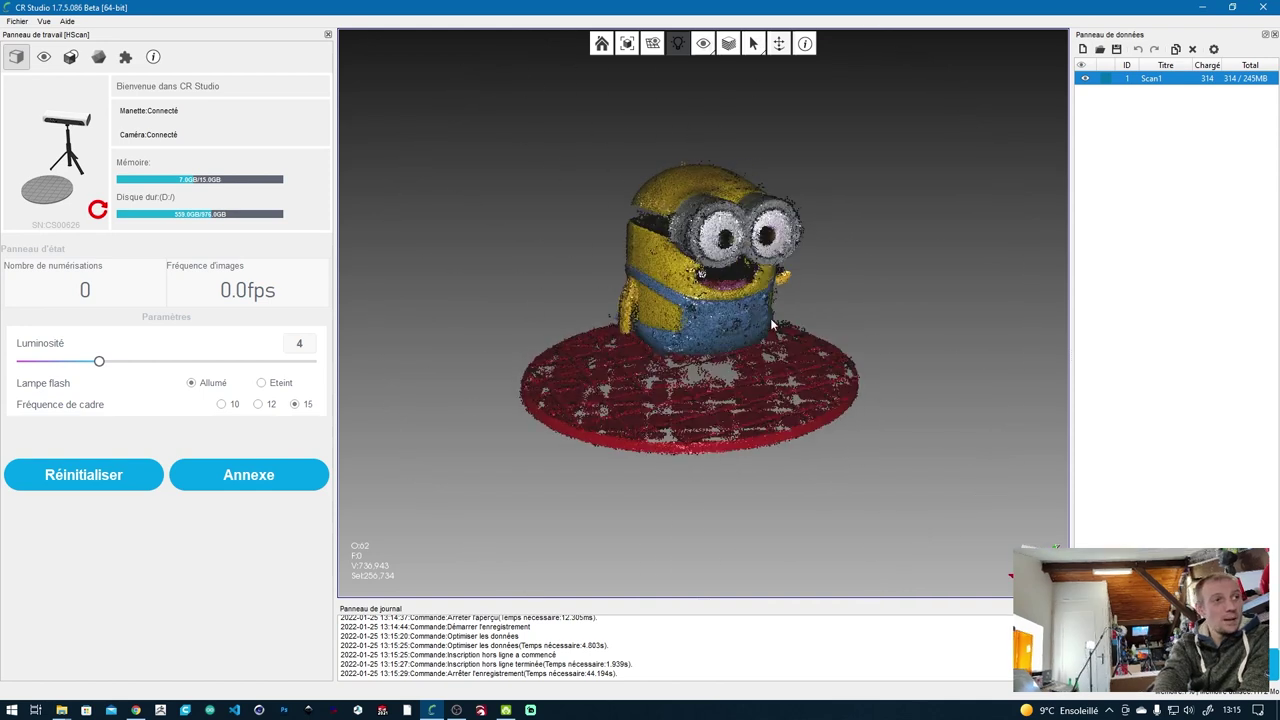
left_click(250, 476)
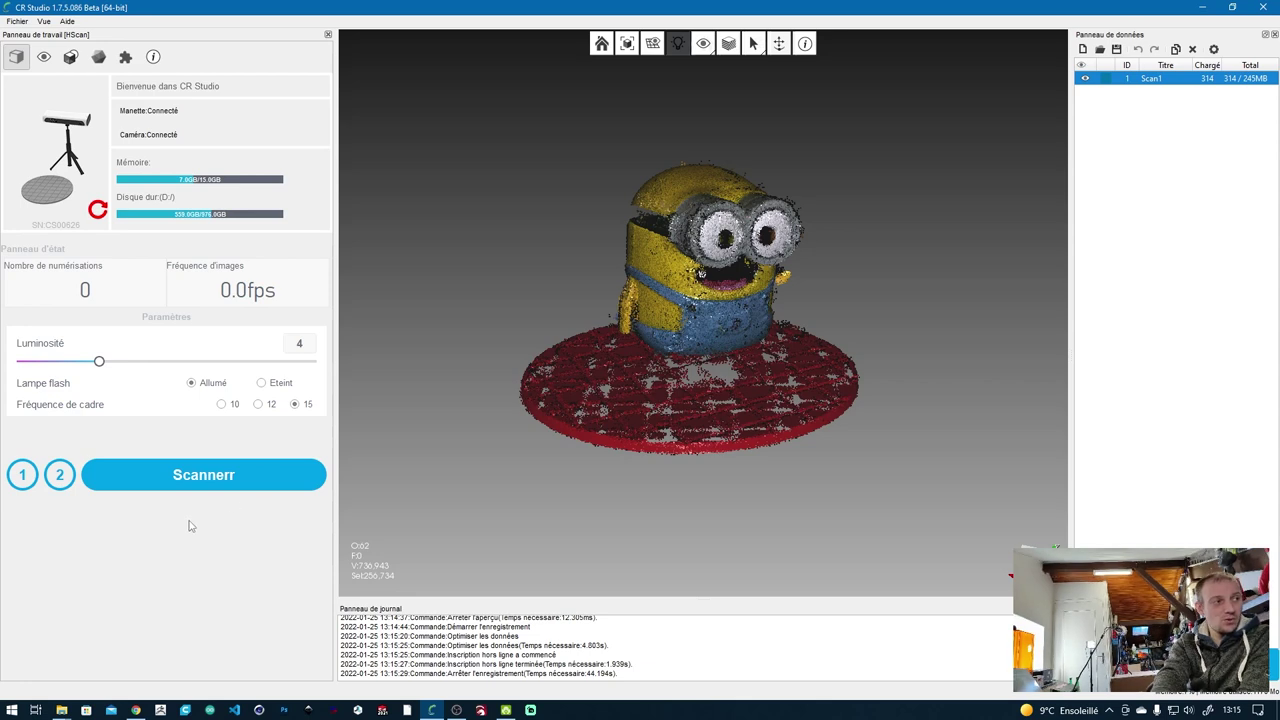
left_click(207, 478)
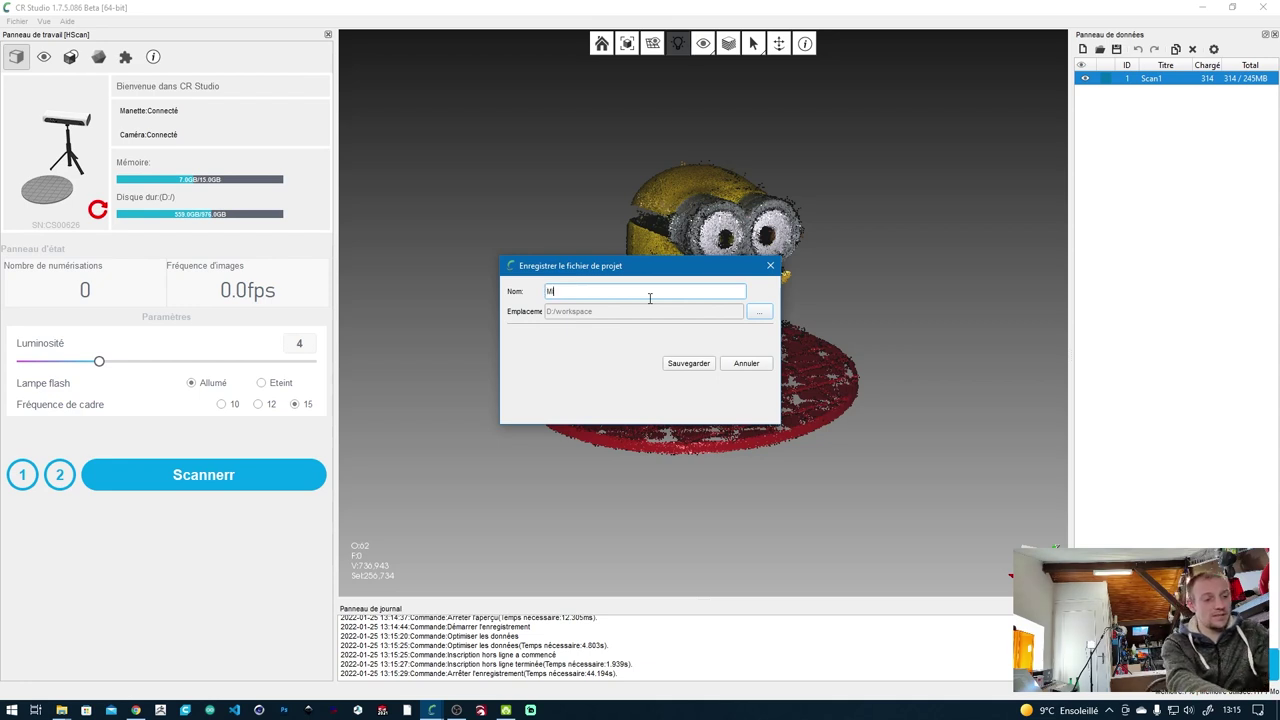
left_click(697, 366)
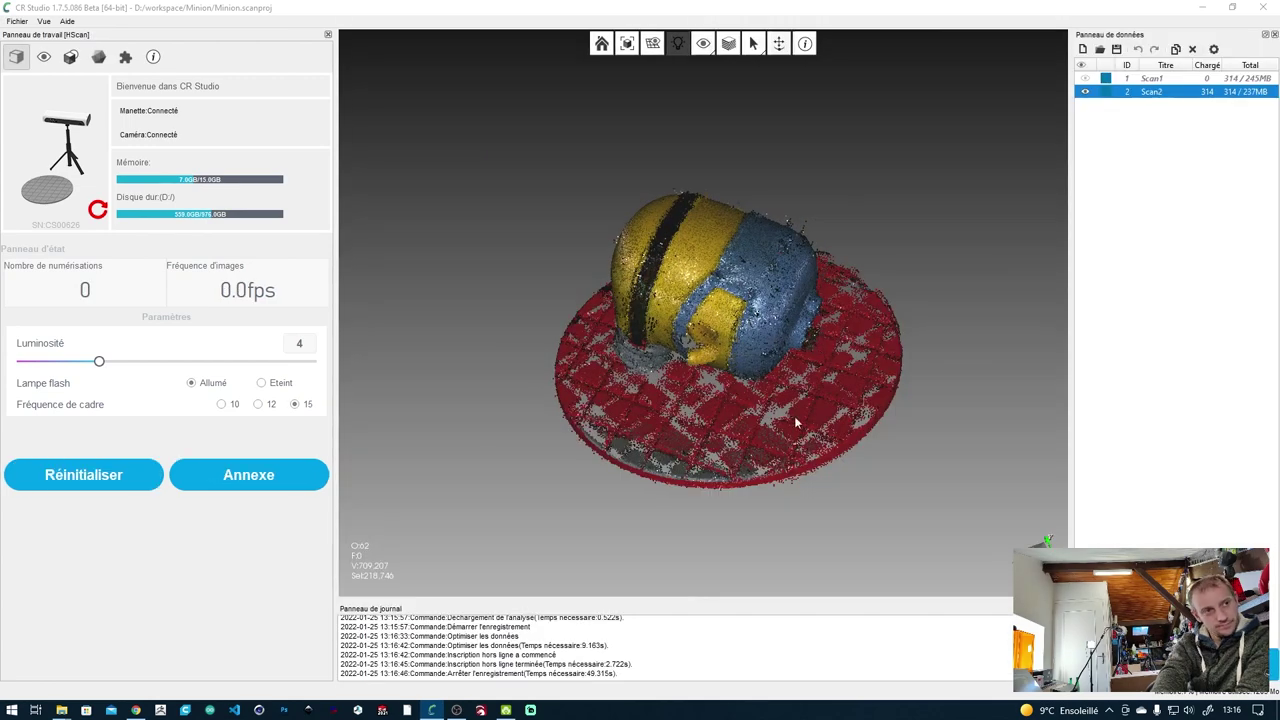
Step: Append a third scan with the figure lying on its back on the turntable
left_click_drag(796, 424, 700, 205)
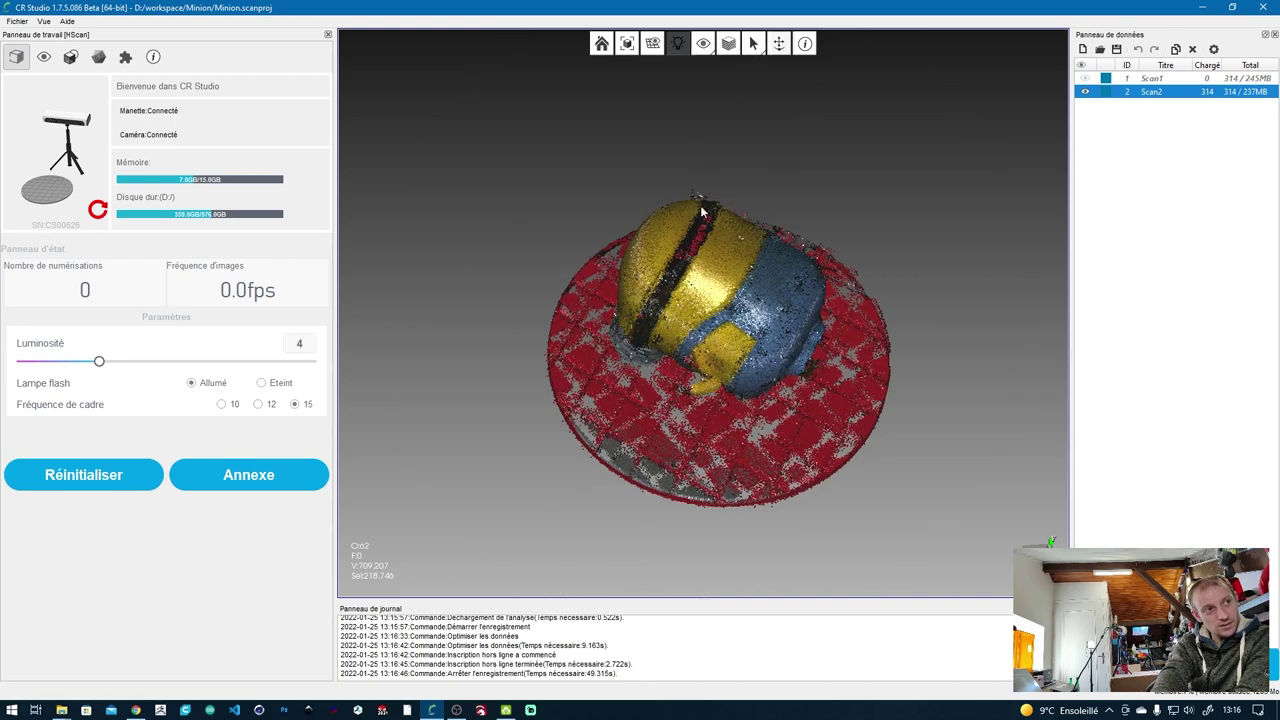
left_click_drag(675, 290, 880, 340)
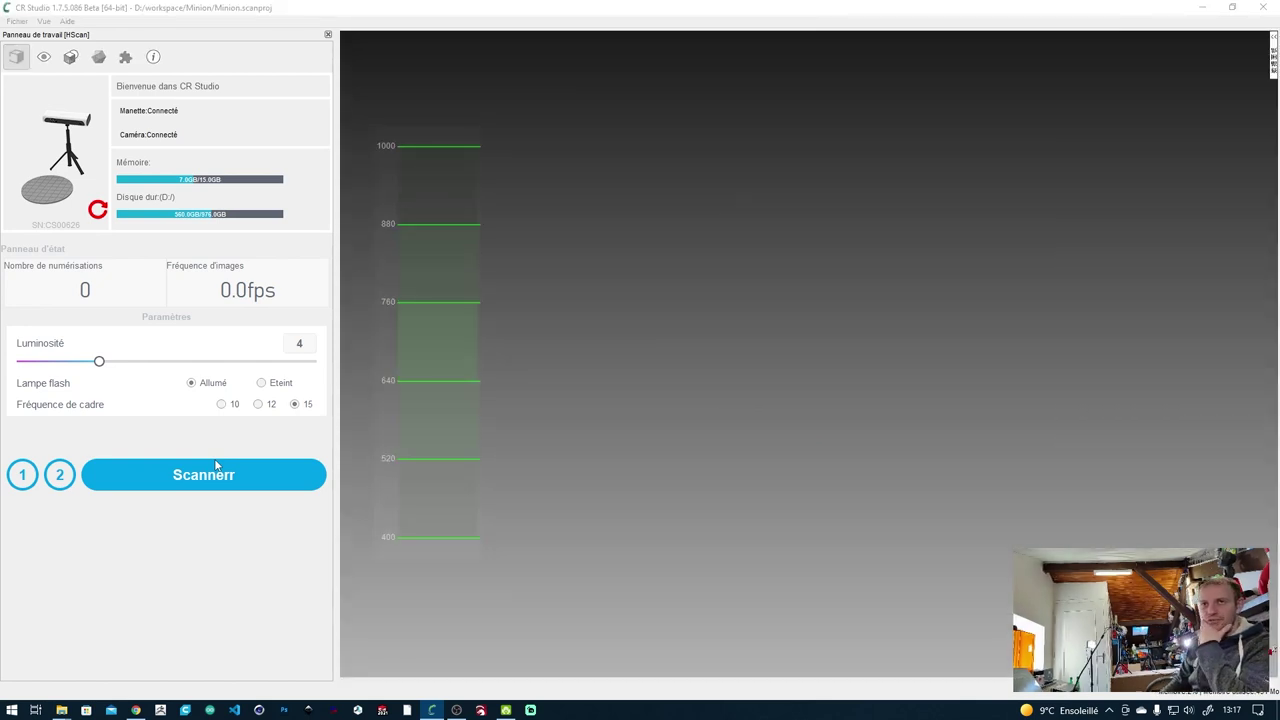
left_click(215, 468)
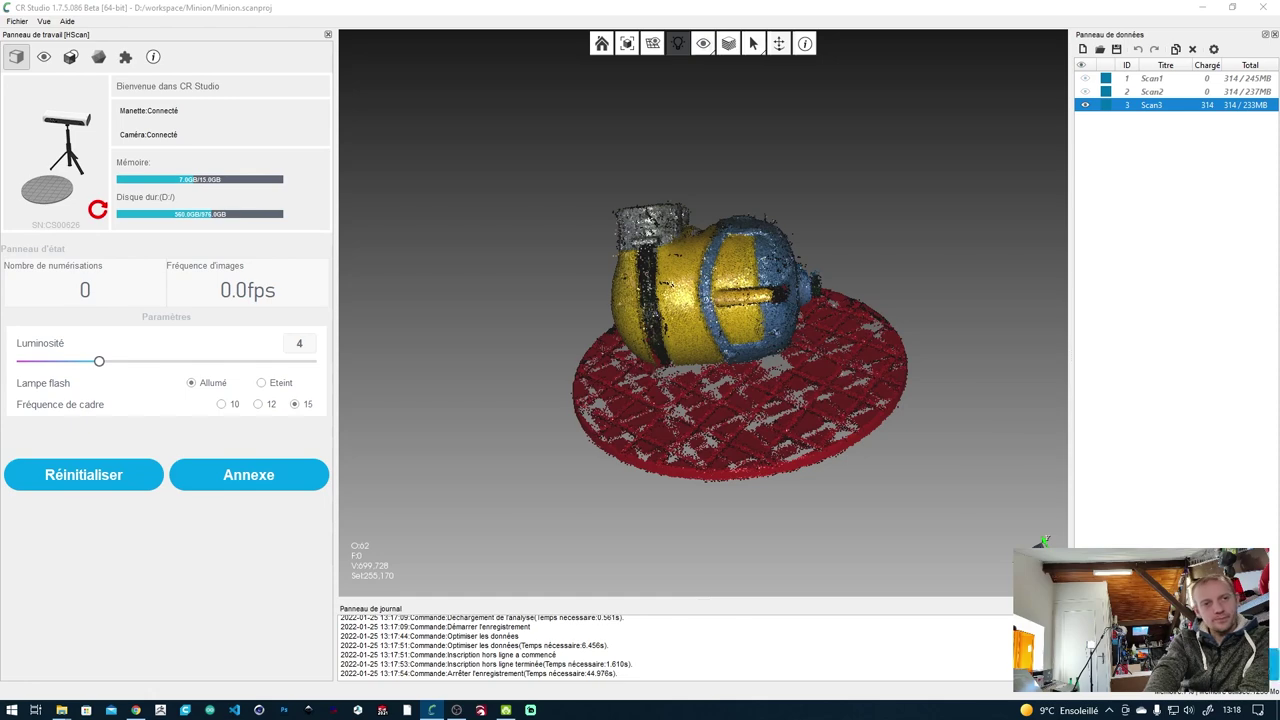
Step: Enable texture mapping and start processing the three scans with Auto alignment, hole filling and 200000 simplified faces
left_click_drag(818, 383, 745, 460)
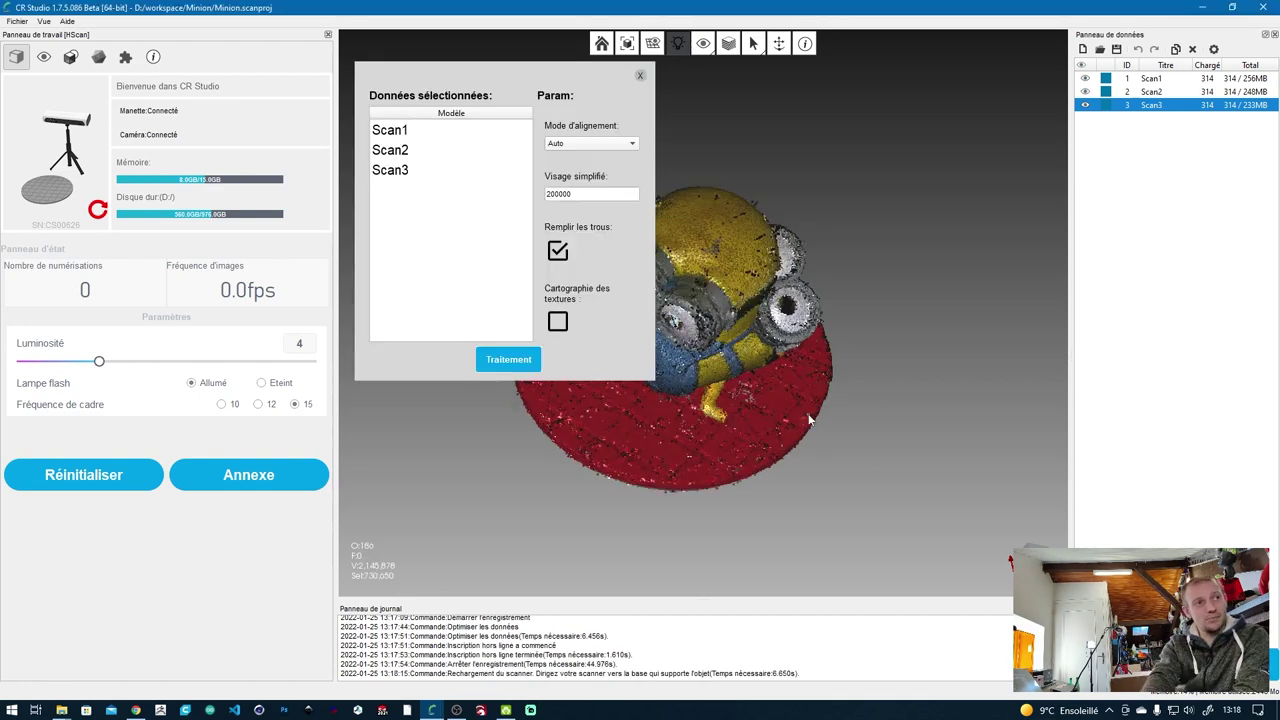
left_click_drag(767, 452, 548, 297)
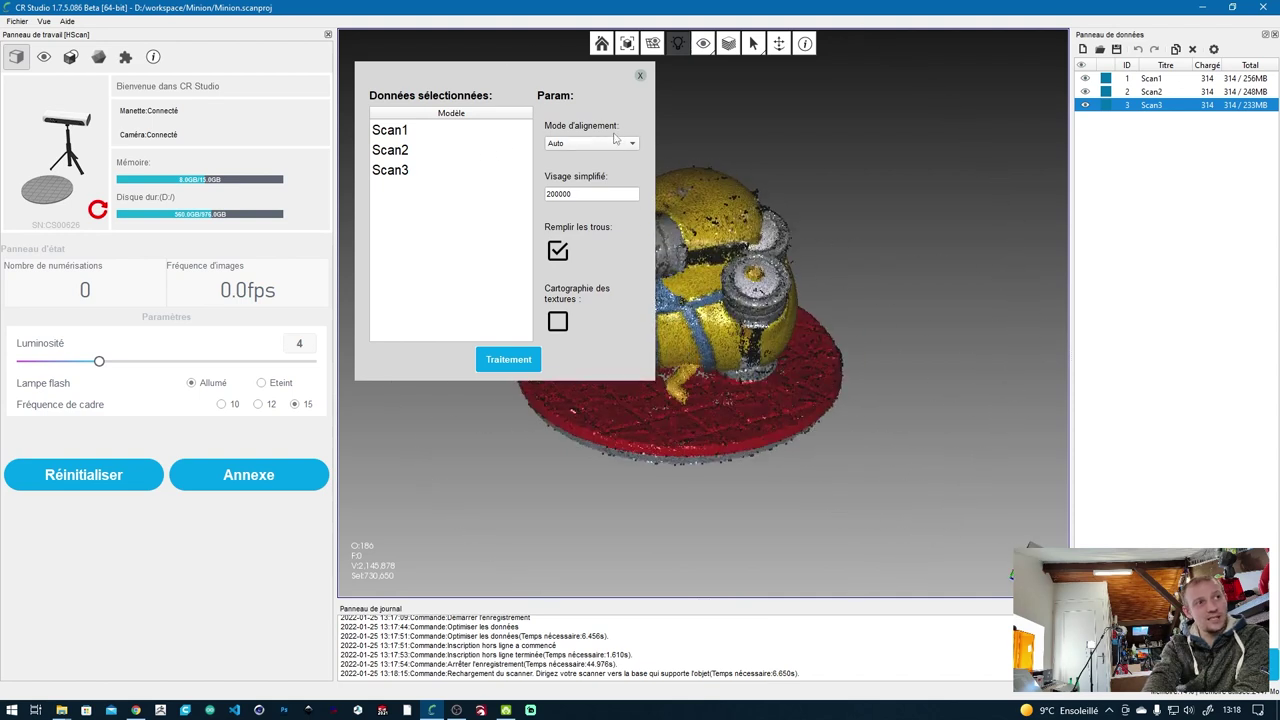
left_click(558, 147)
left_click(573, 147)
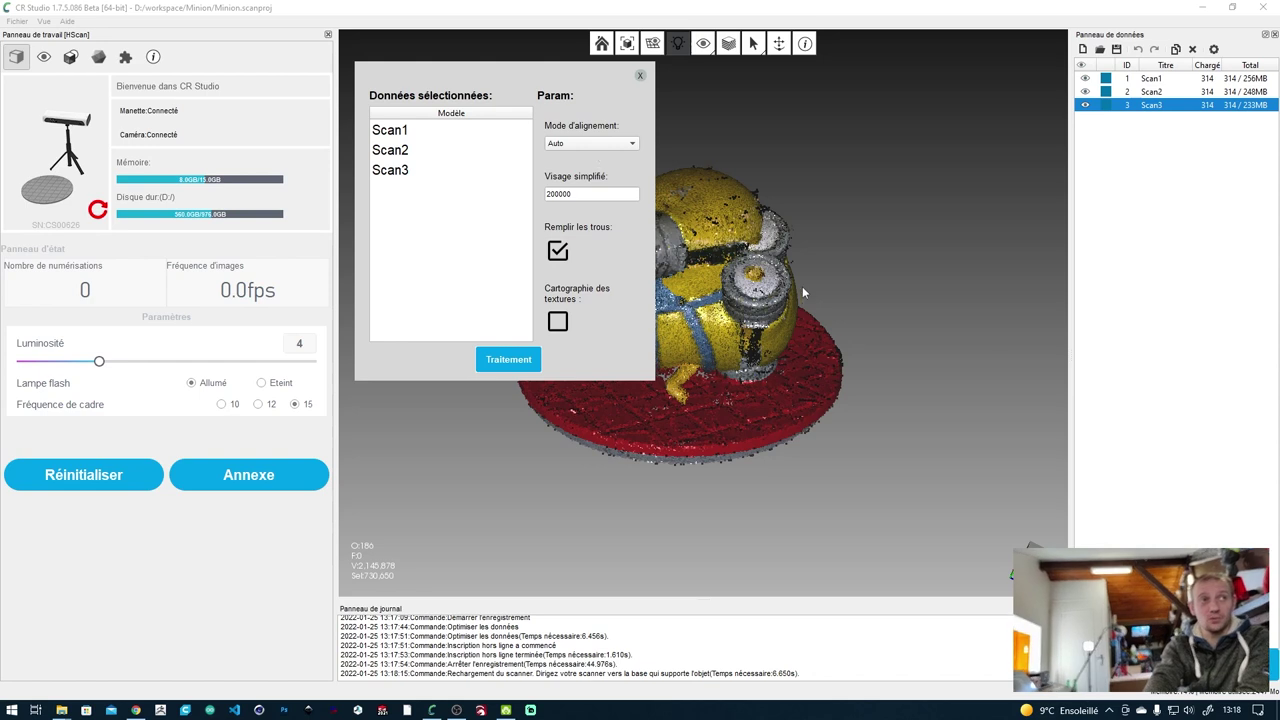
left_click_drag(852, 419, 815, 405)
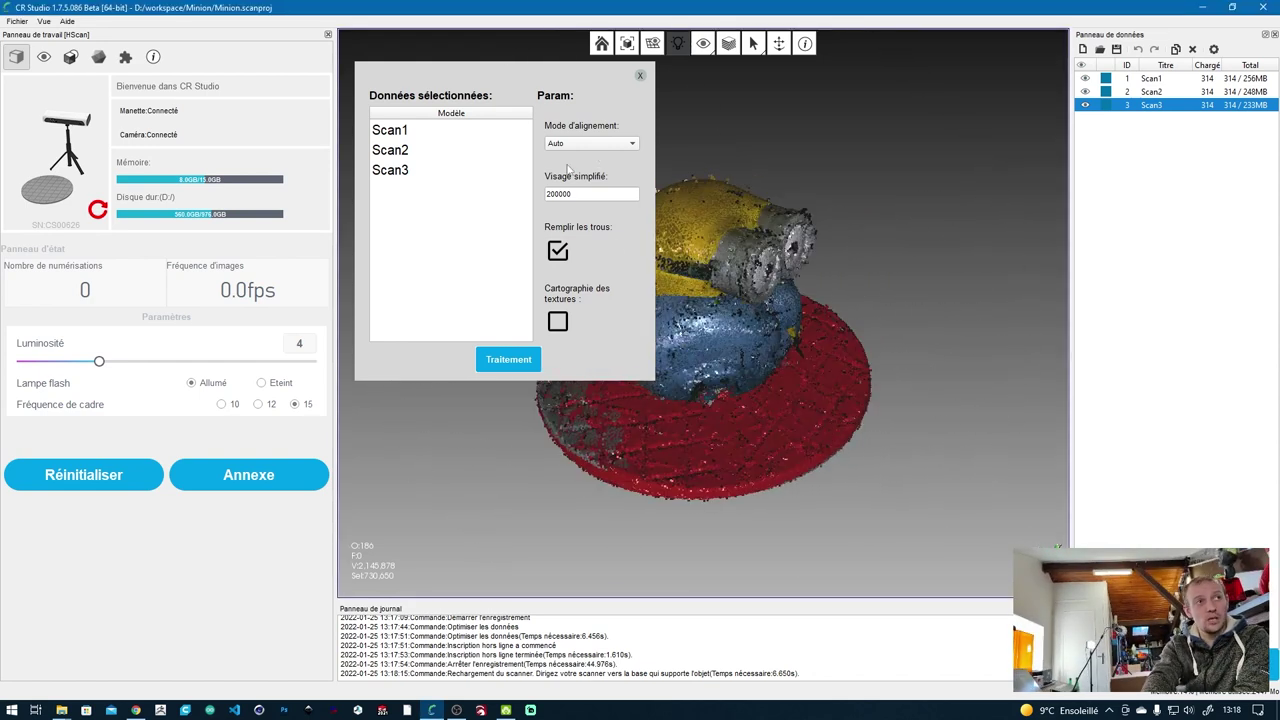
left_click(557, 321)
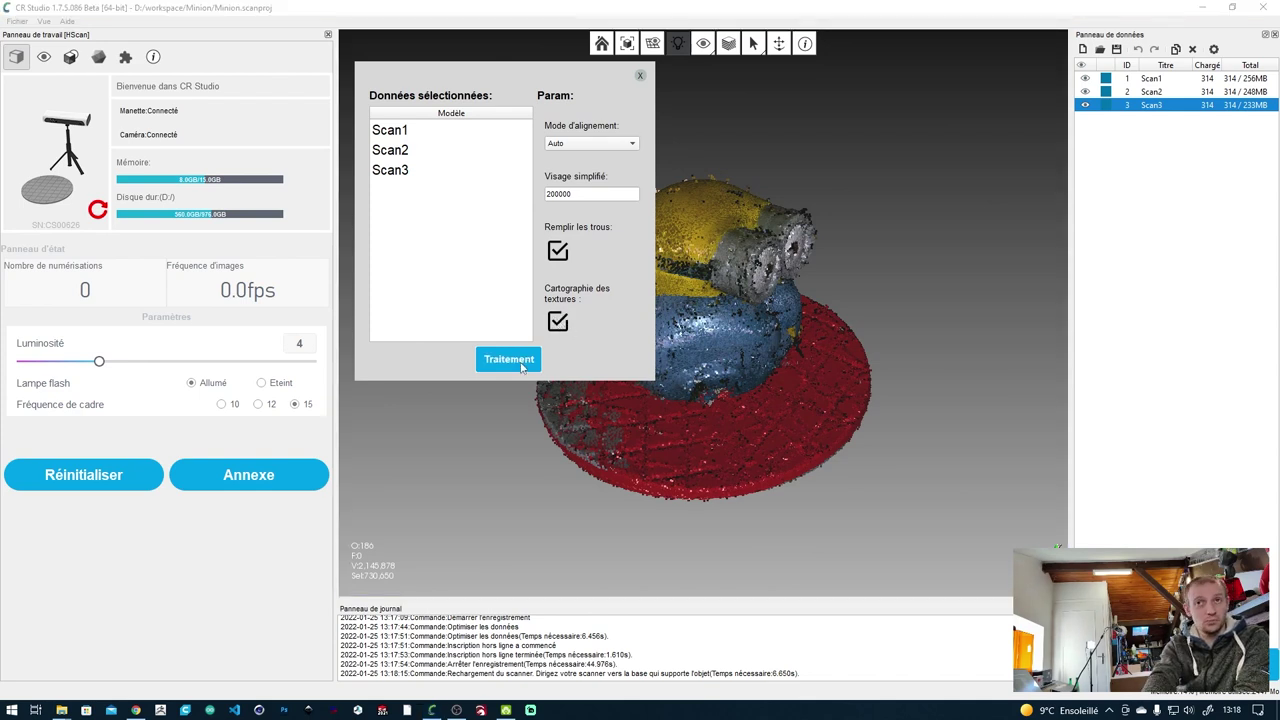
left_click(570, 195)
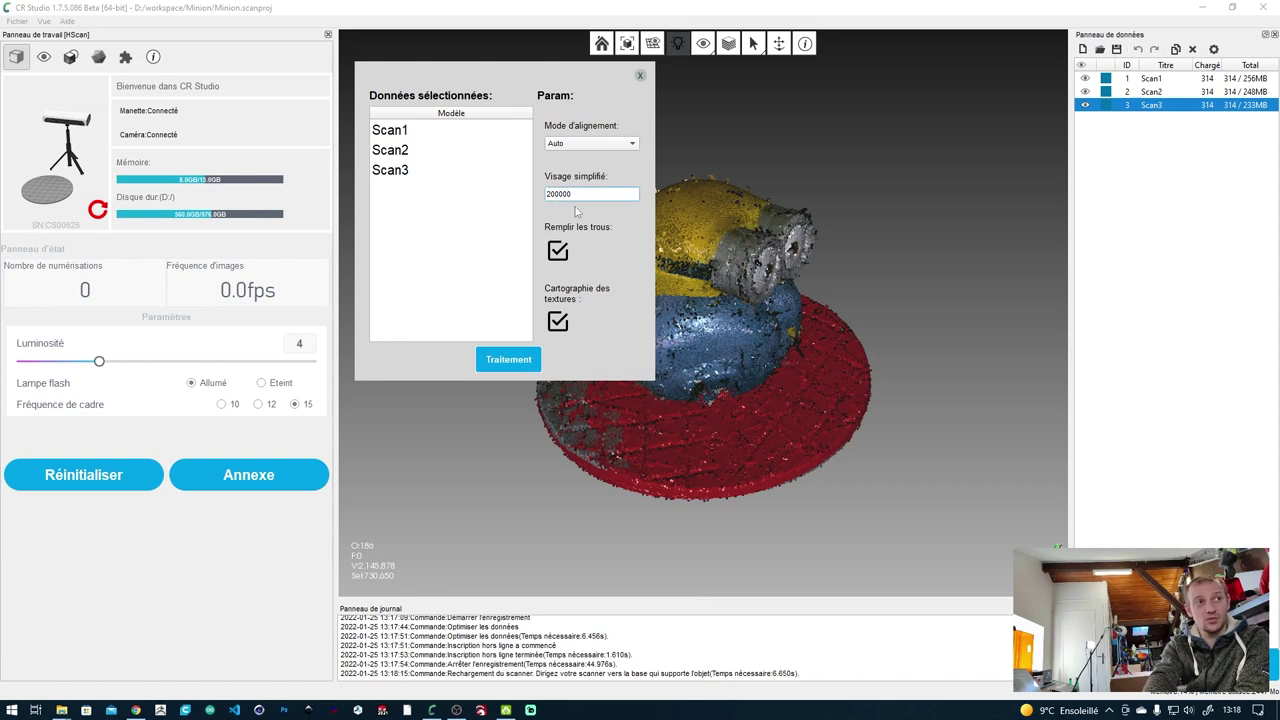
left_click(518, 364)
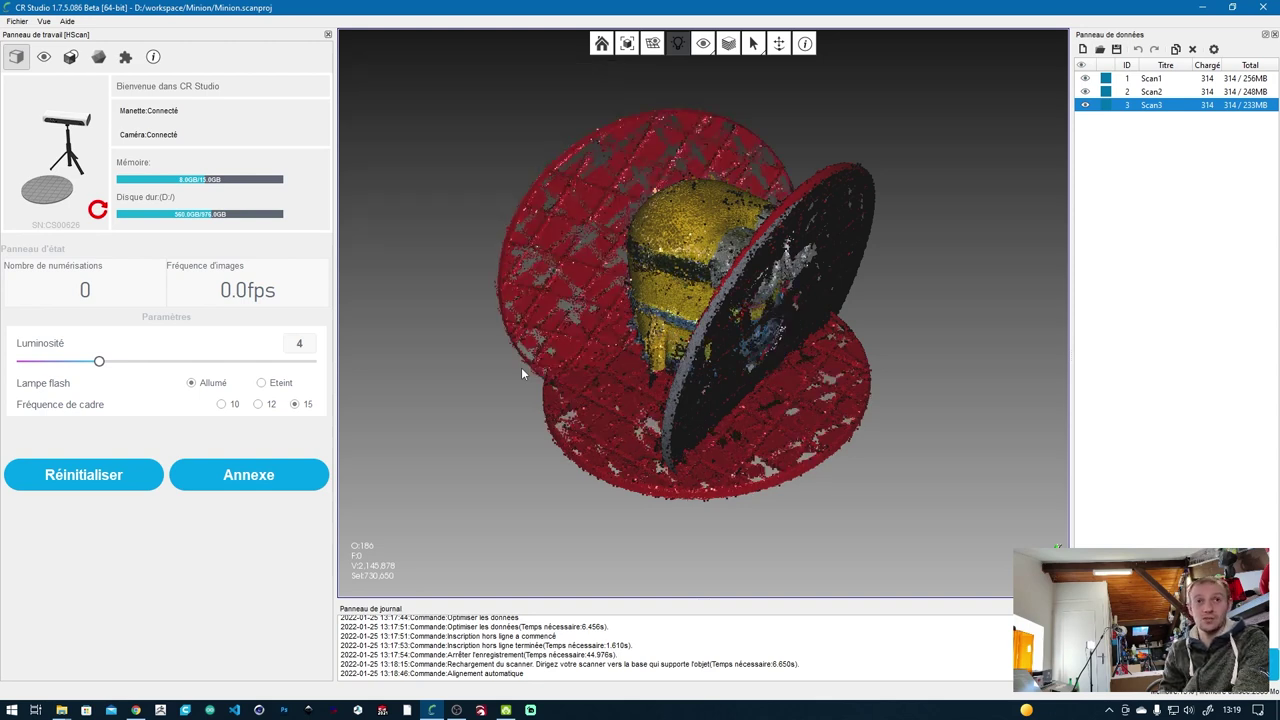
Step: Inspect the automatic alignment of the three scans, accept it, and continue with the fusion and texturing
left_click_drag(595, 312, 680, 280)
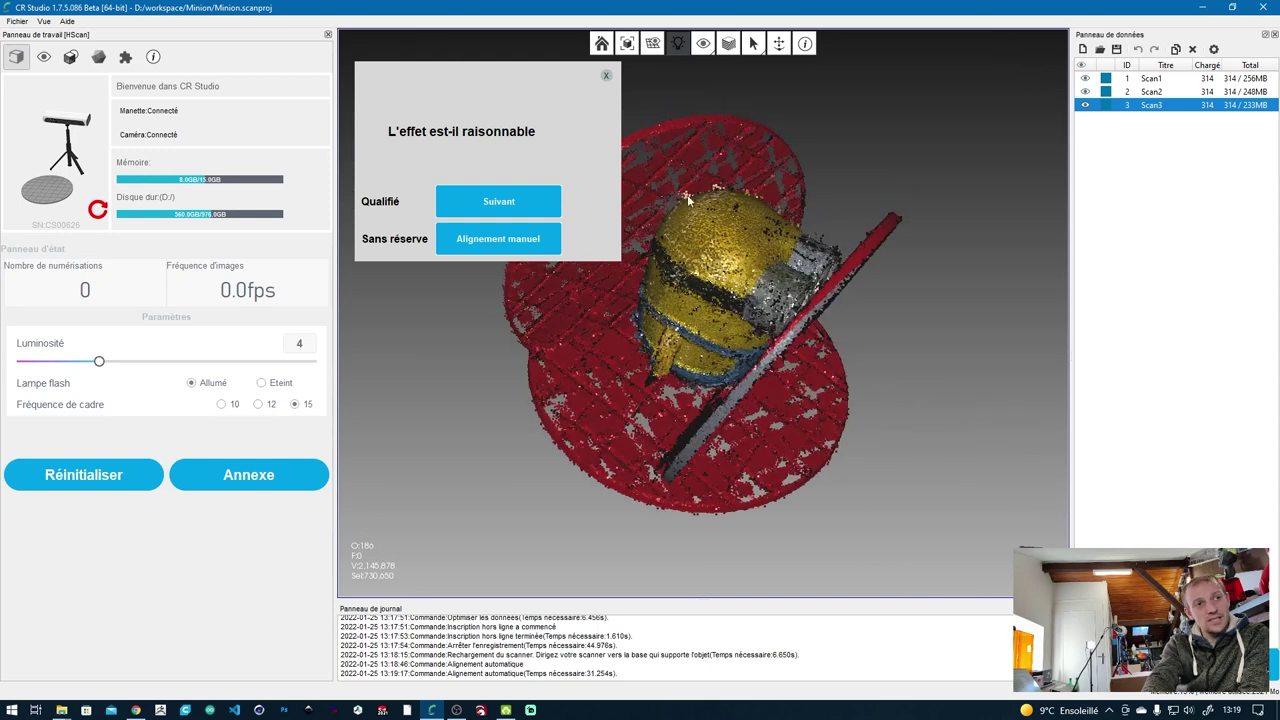
left_click_drag(758, 415, 711, 260)
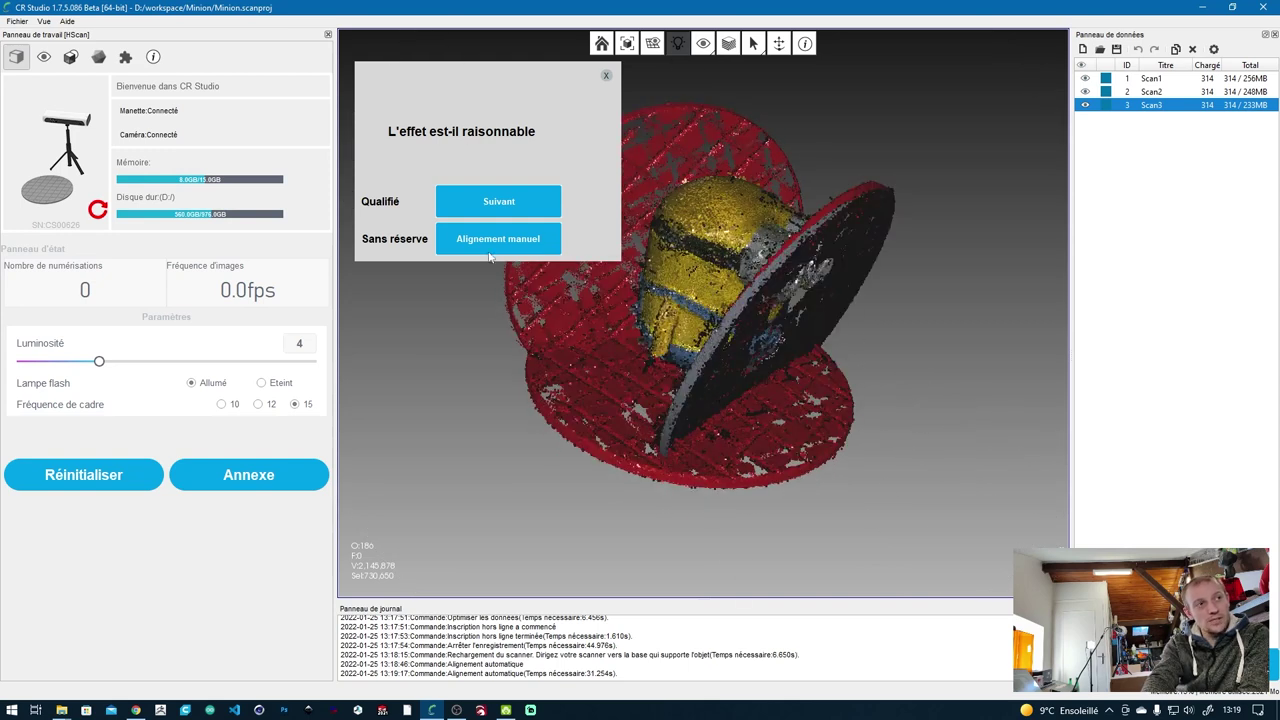
left_click(499, 201)
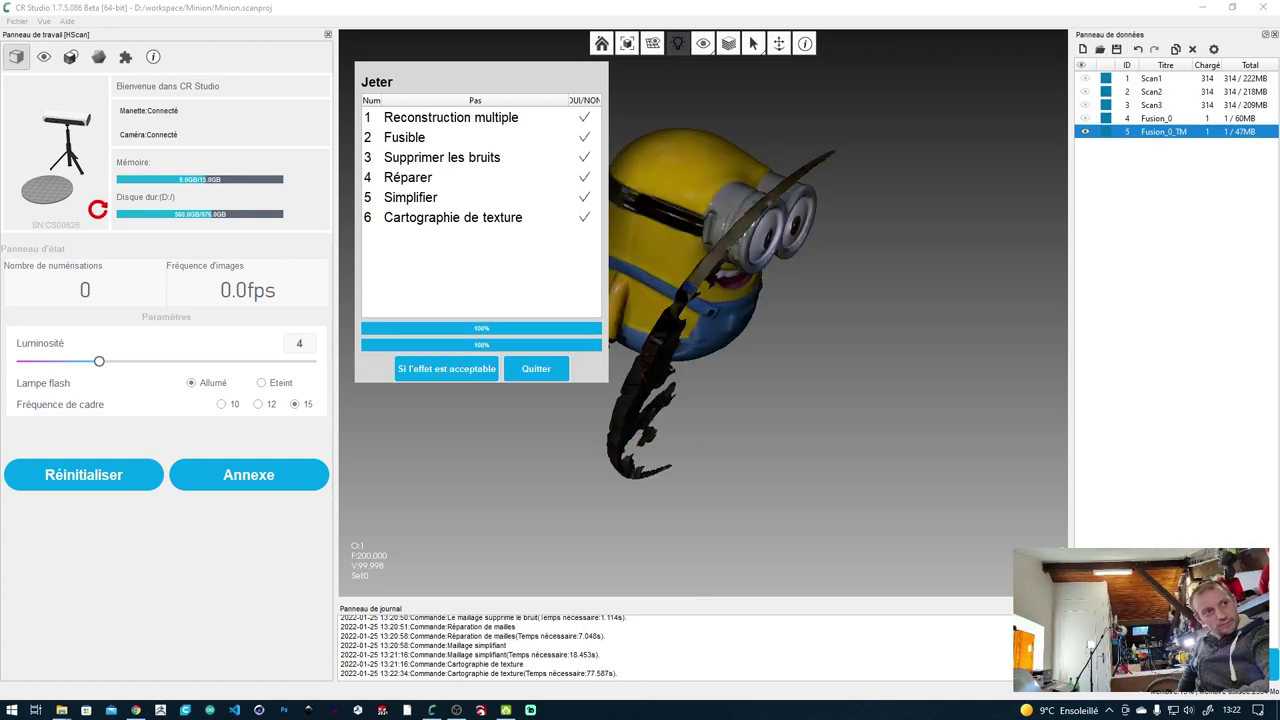
Step: Accept the processed result and export the textured model to the desktop as Minion in OBJ format
left_click(430, 369)
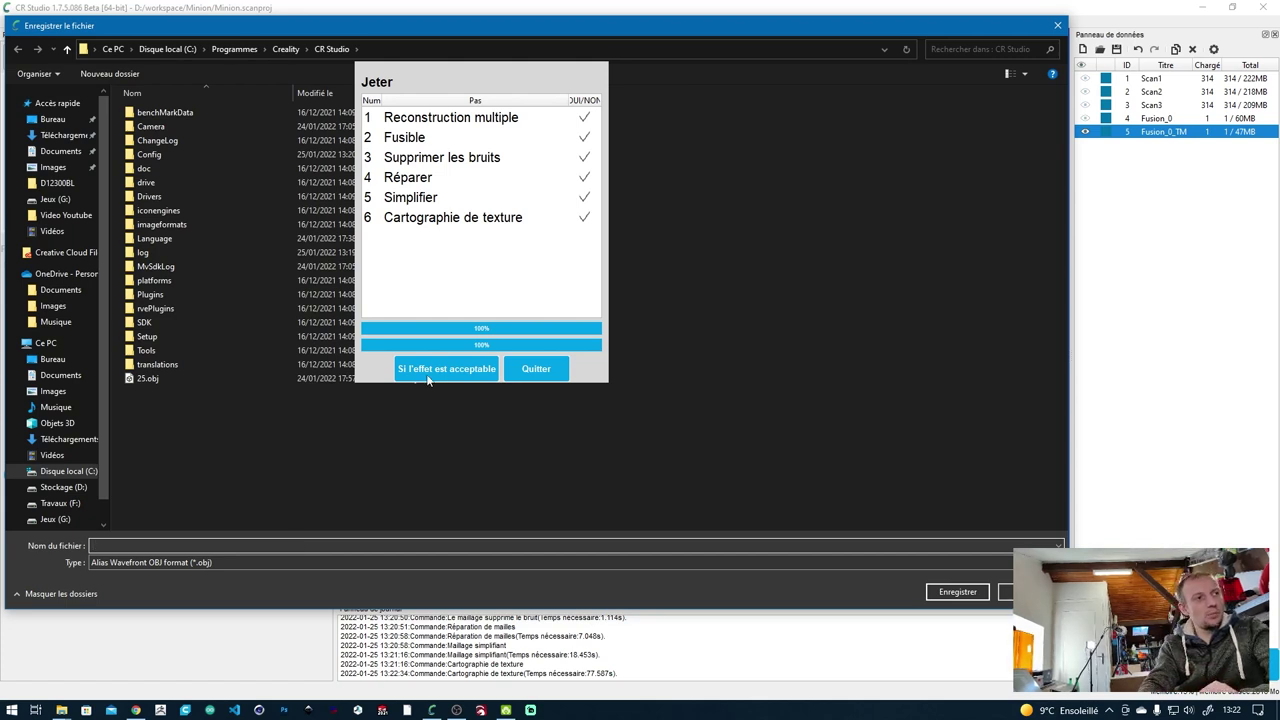
left_click(219, 560)
left_click(219, 560)
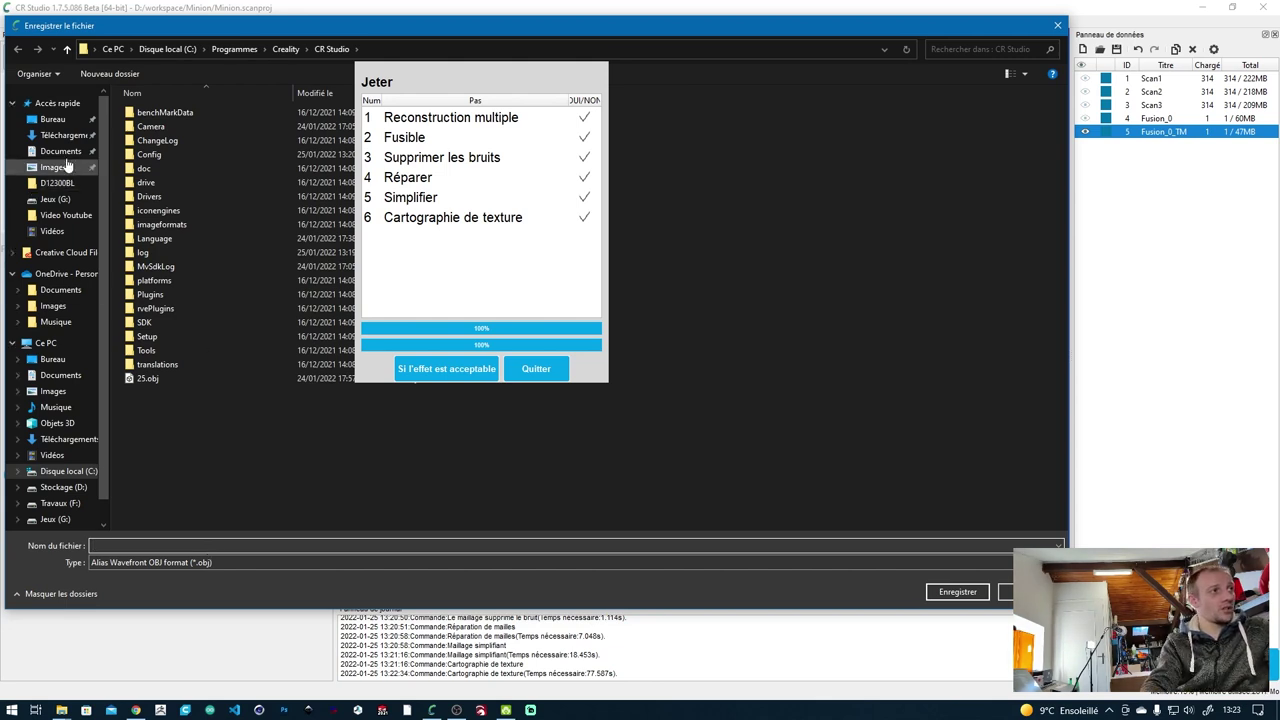
left_click(55, 121)
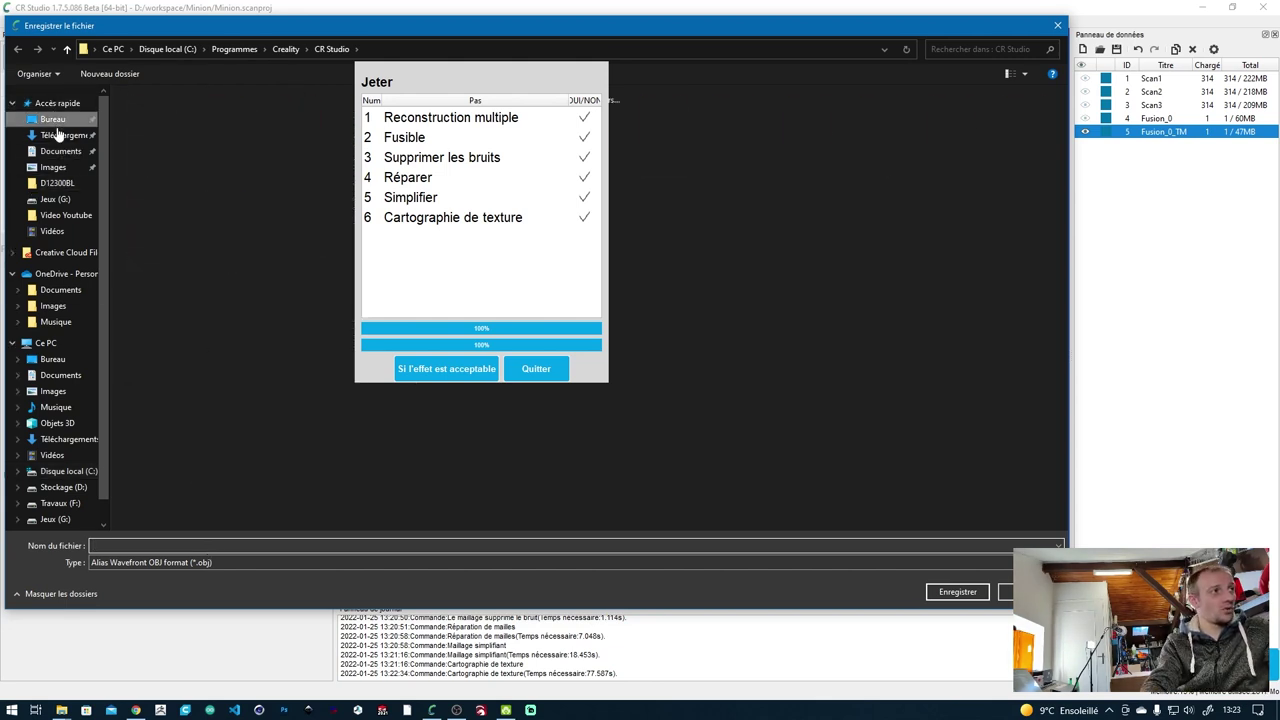
left_click(124, 545)
type("Minion")
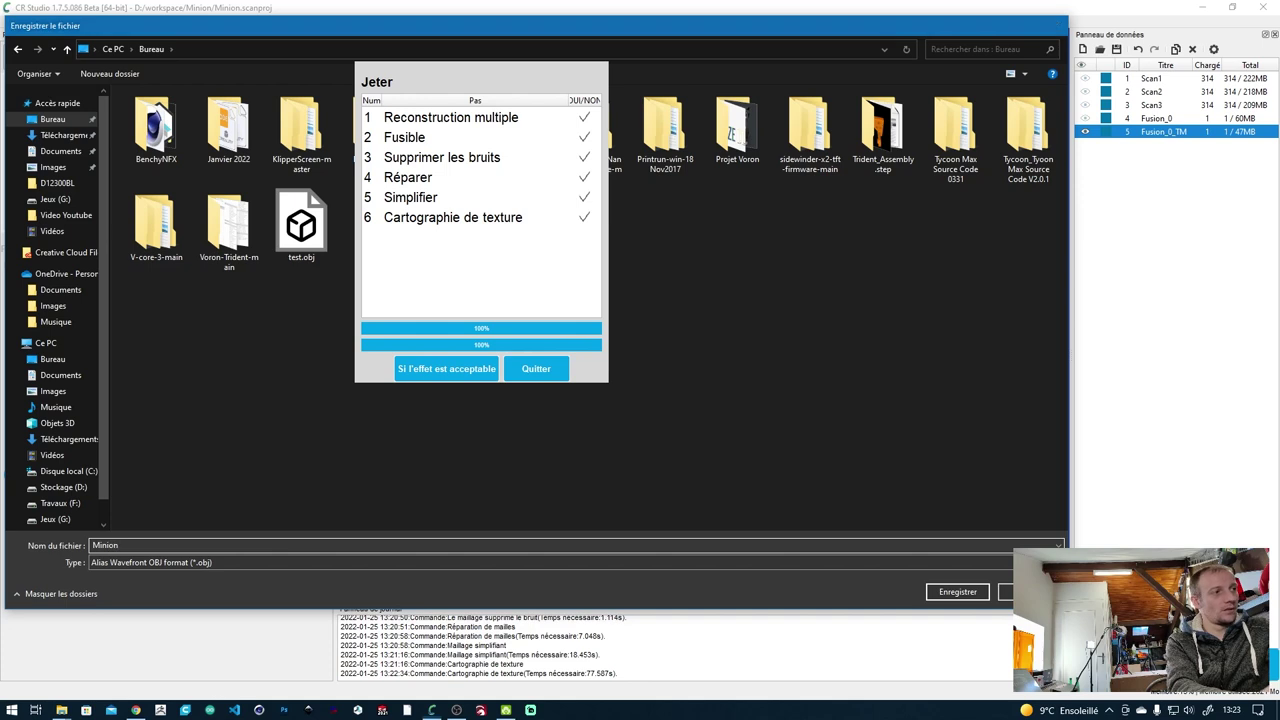
key("Return")
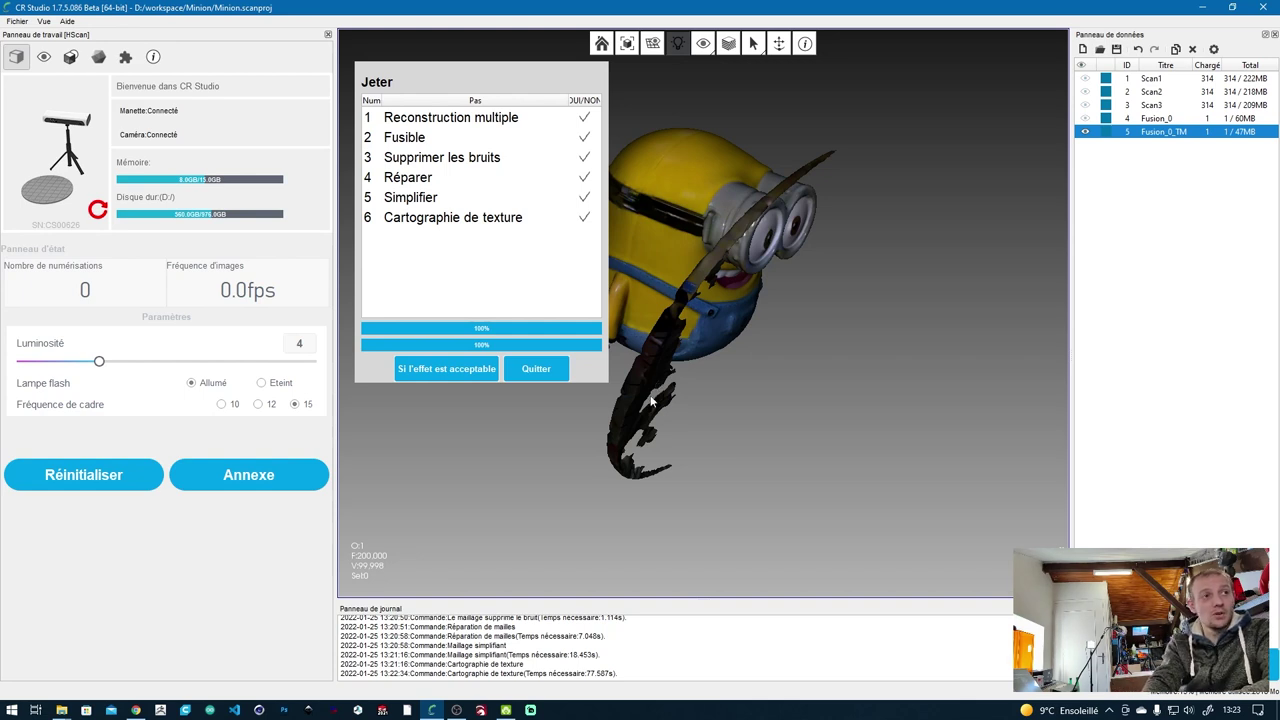
Step: Close the processing results and examine the fused textured model from several sides for leftover turntable fragments
left_click(536, 370)
left_click_drag(692, 396, 731, 224)
left_click_drag(830, 278, 740, 304)
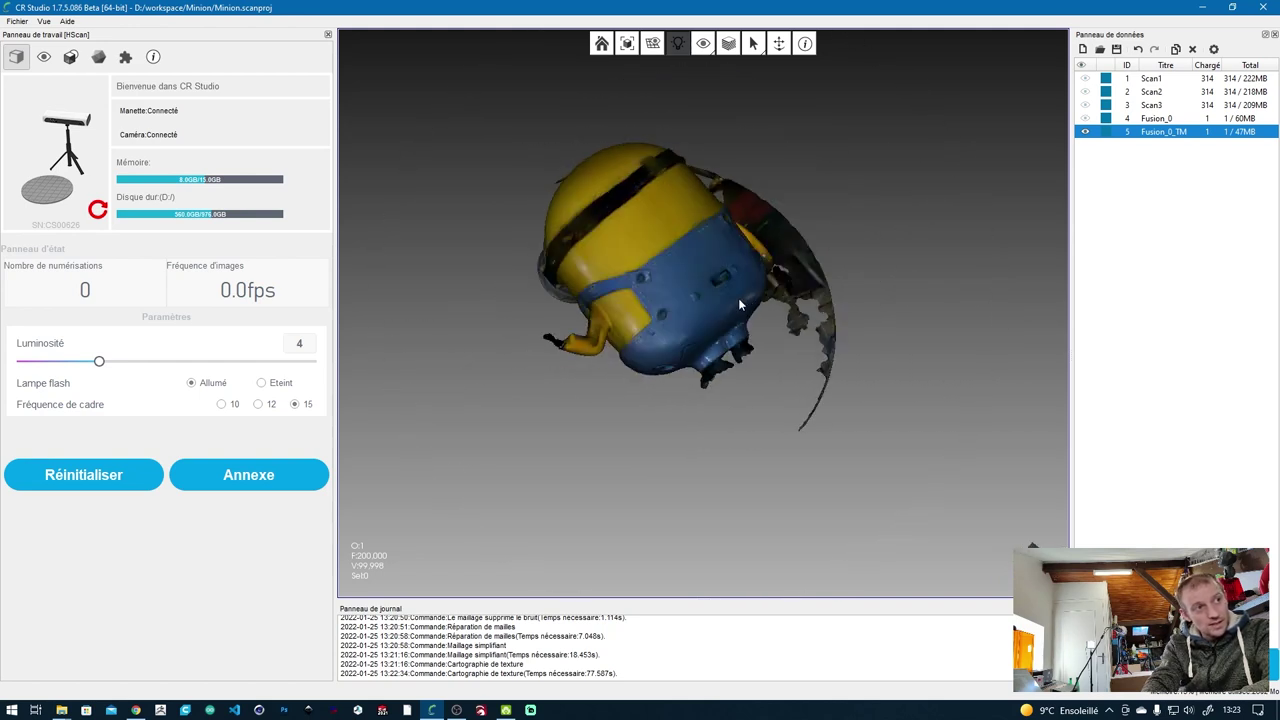
left_click_drag(652, 302, 736, 293)
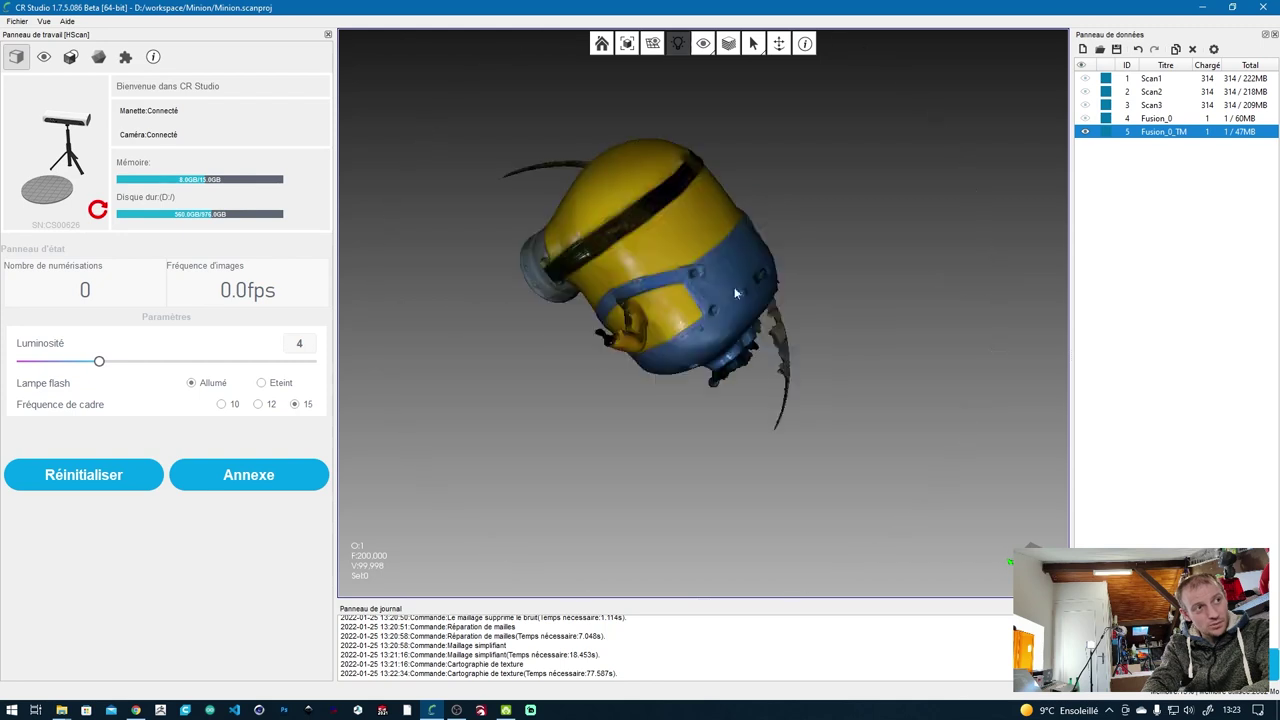
Step: Compare the Minion mesh with and without its texture from the back, the underside and the front
left_click_drag(655, 287, 757, 88)
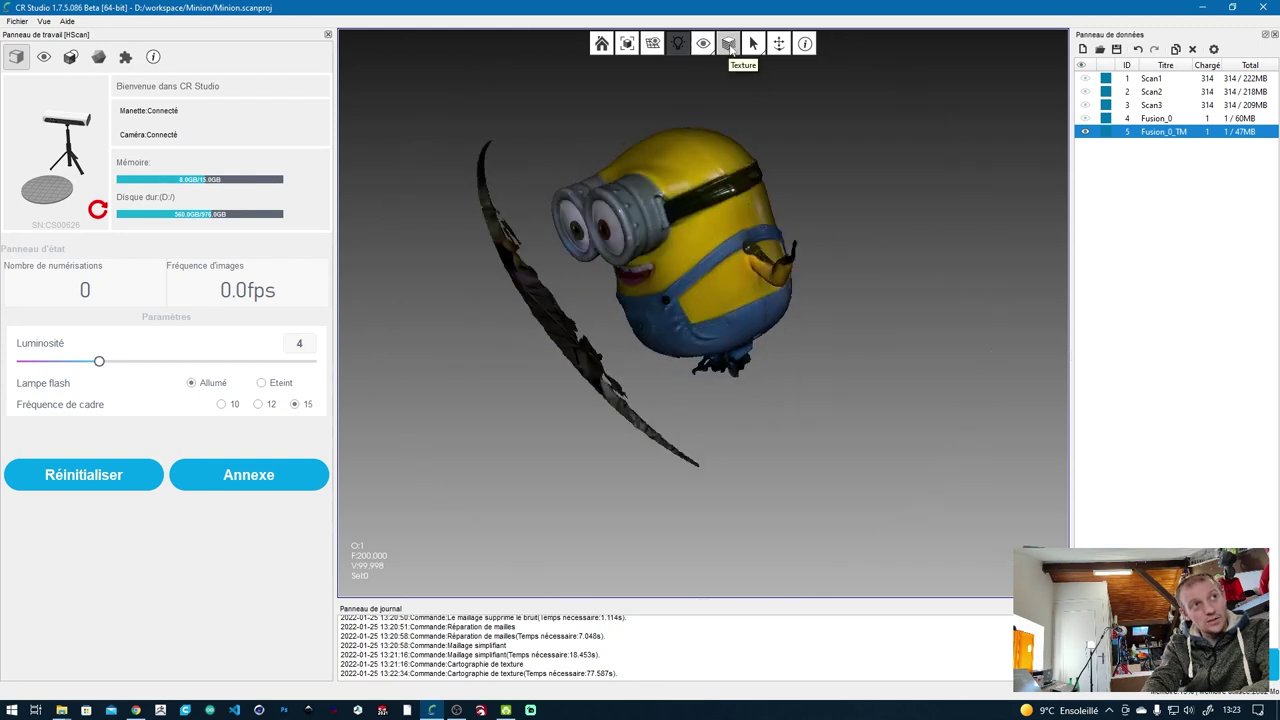
left_click(729, 44)
left_click_drag(700, 200, 699, 258)
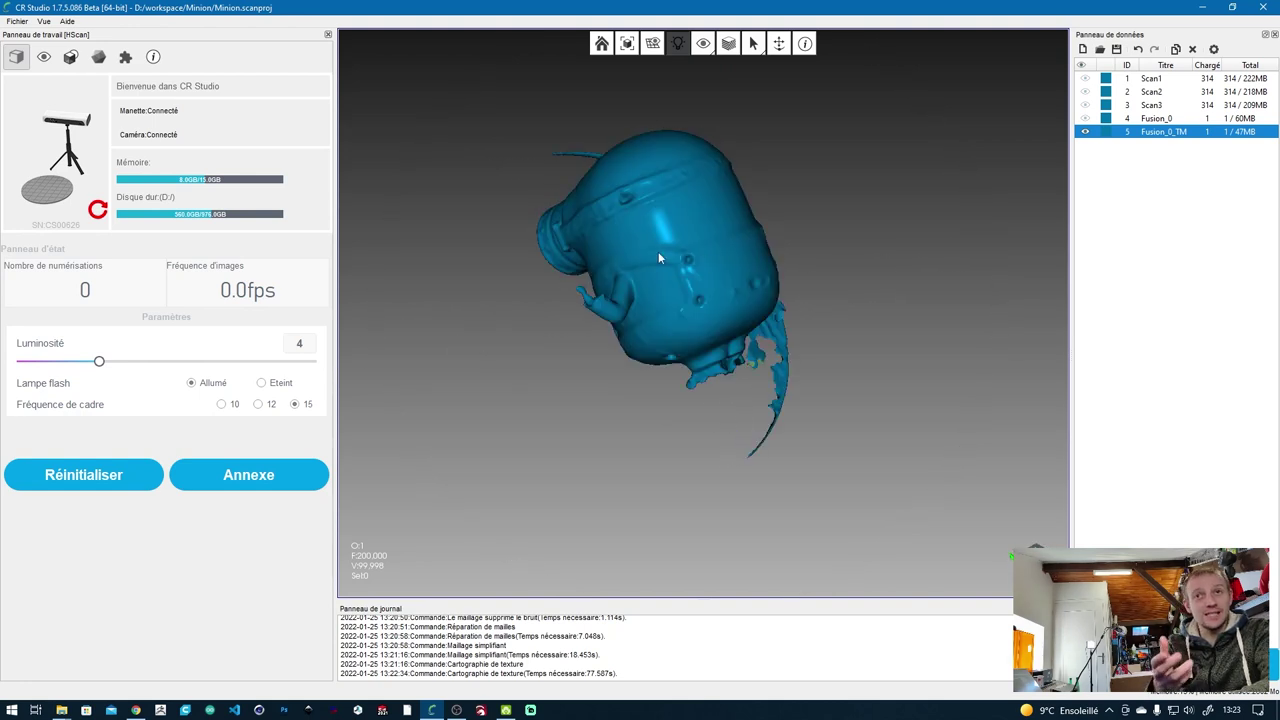
left_click(726, 48)
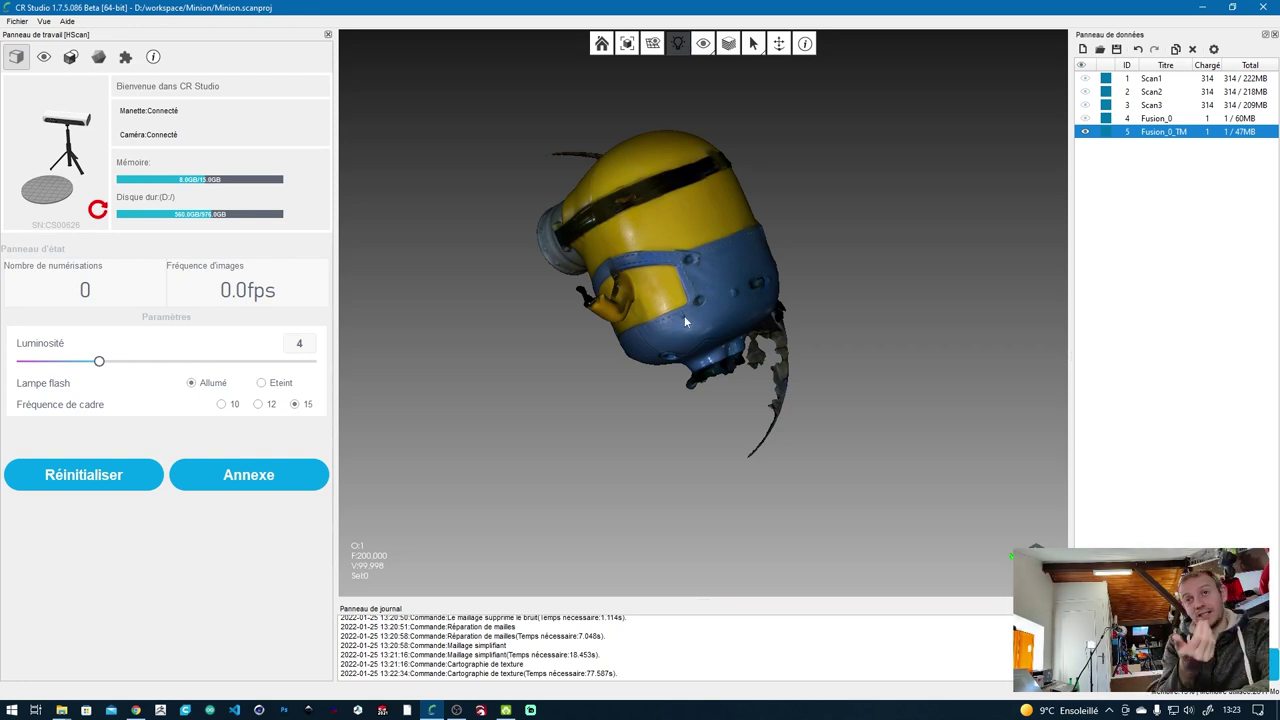
left_click_drag(684, 315, 652, 243)
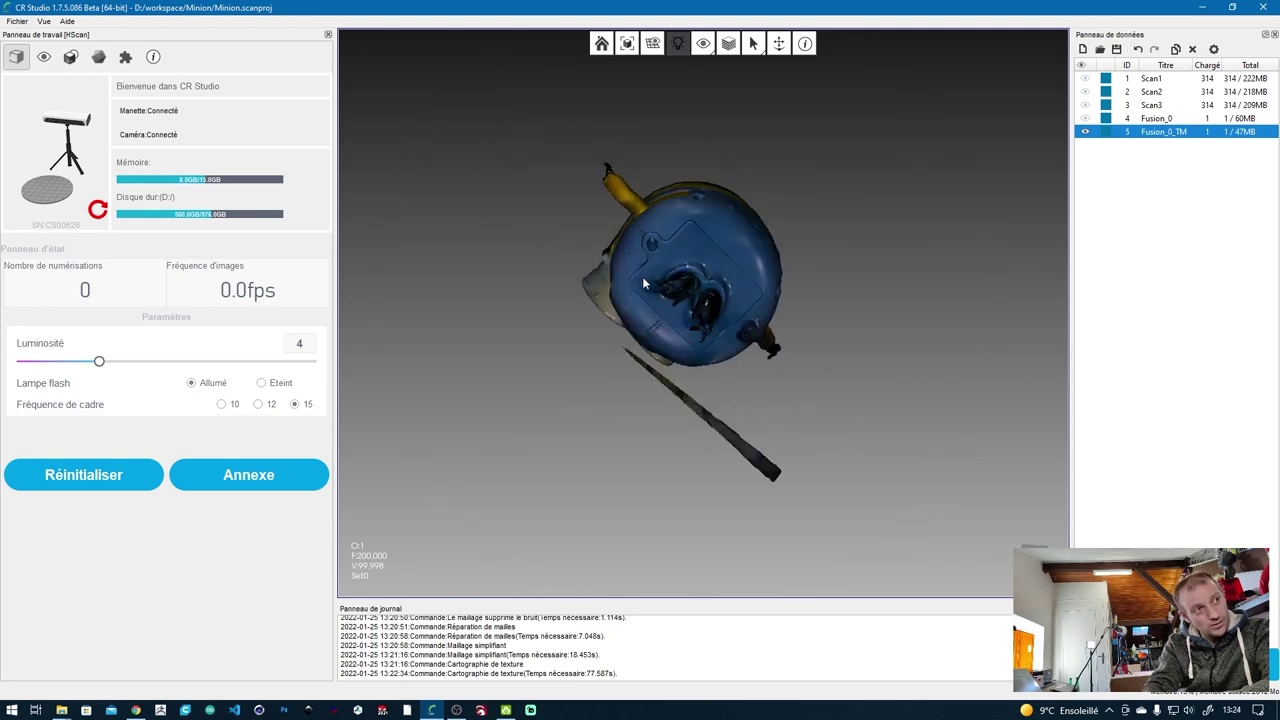
left_click(731, 47)
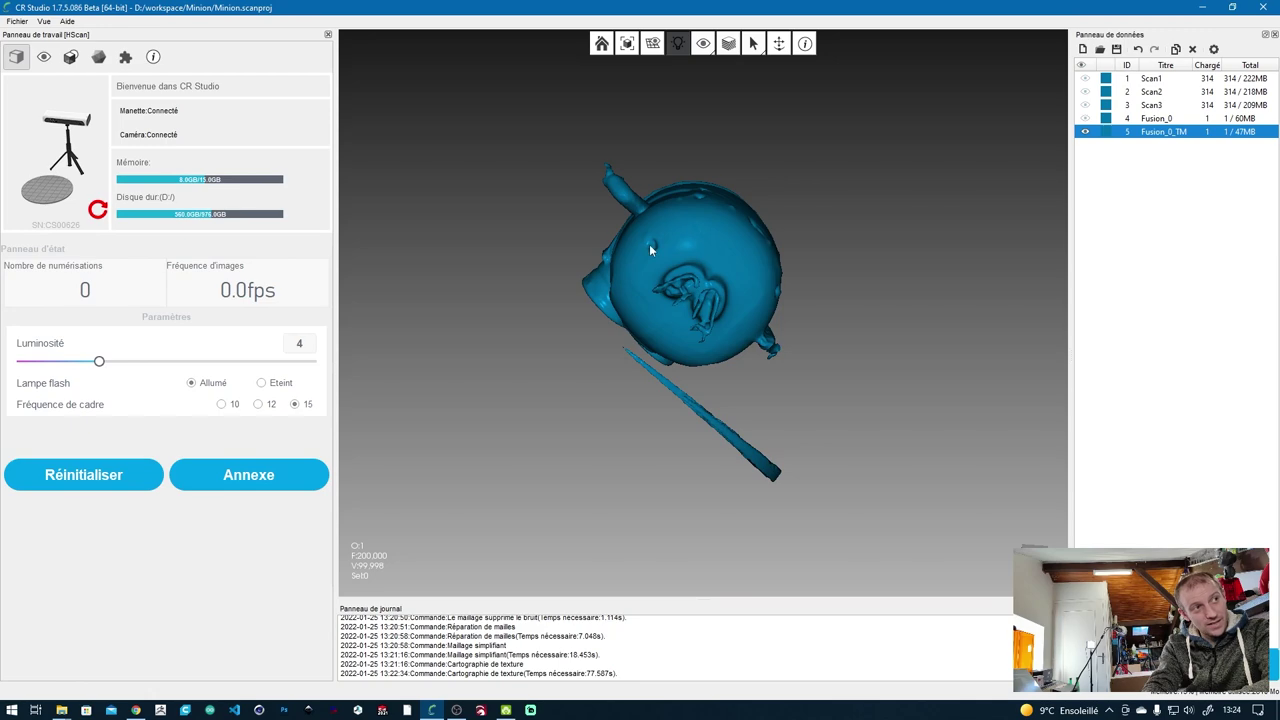
left_click_drag(736, 324, 680, 338)
left_click_drag(797, 260, 716, 160)
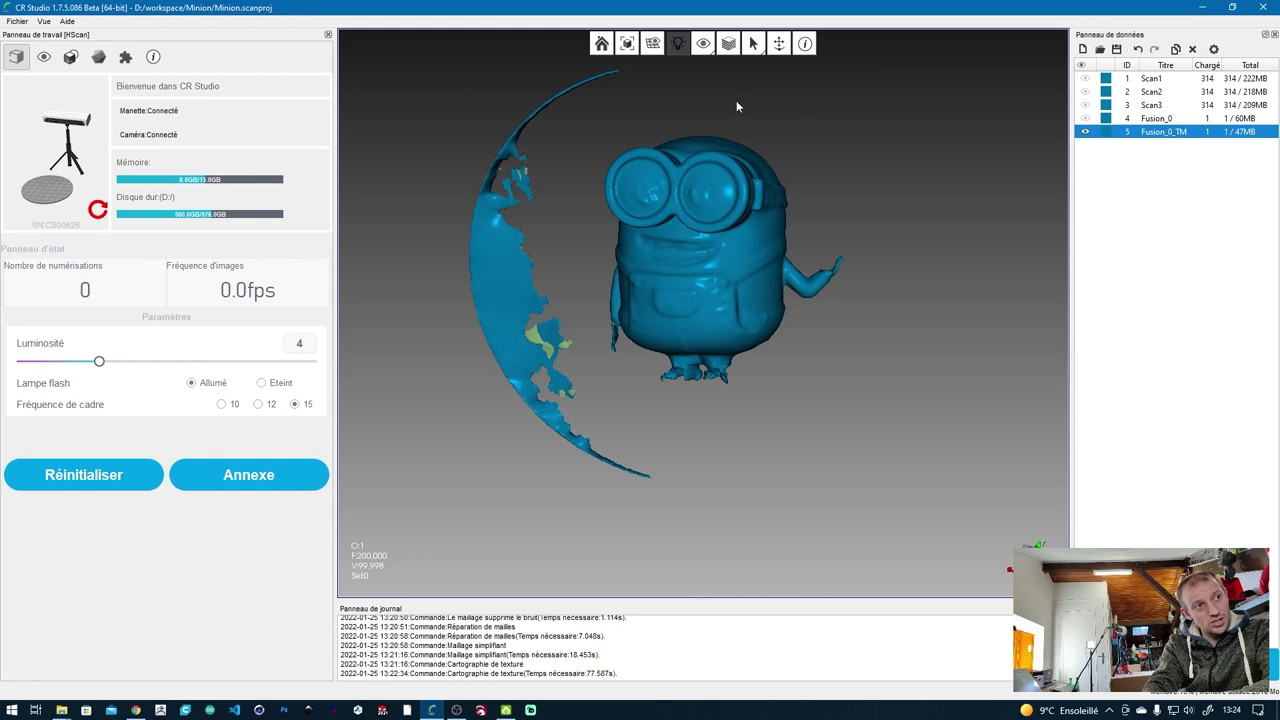
left_click(730, 44)
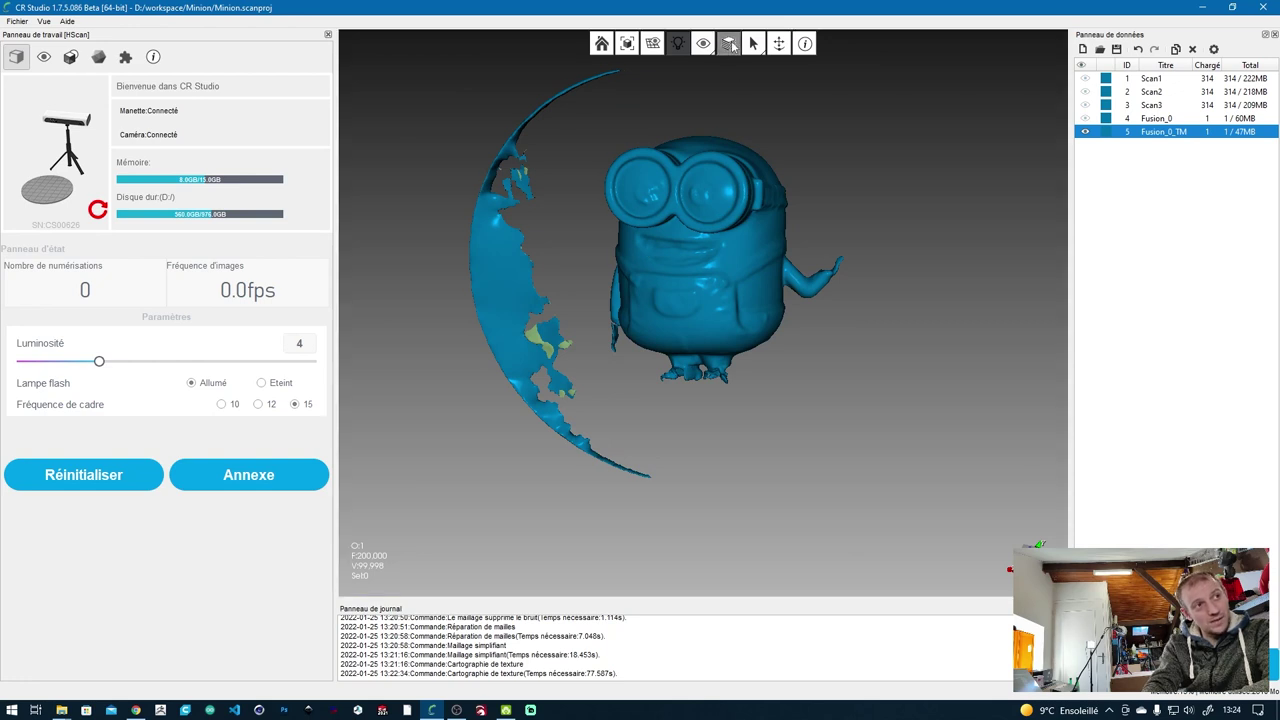
left_click(732, 46)
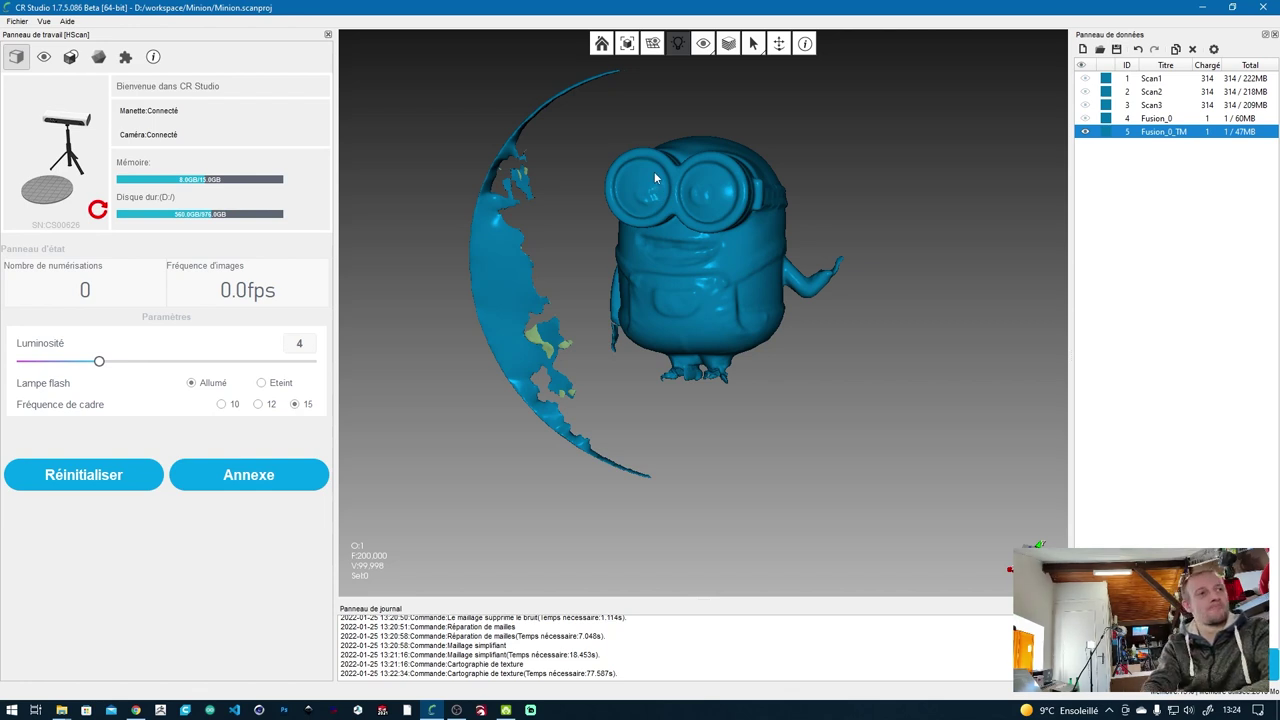
key("t")
left_click_drag(650, 256, 700, 350)
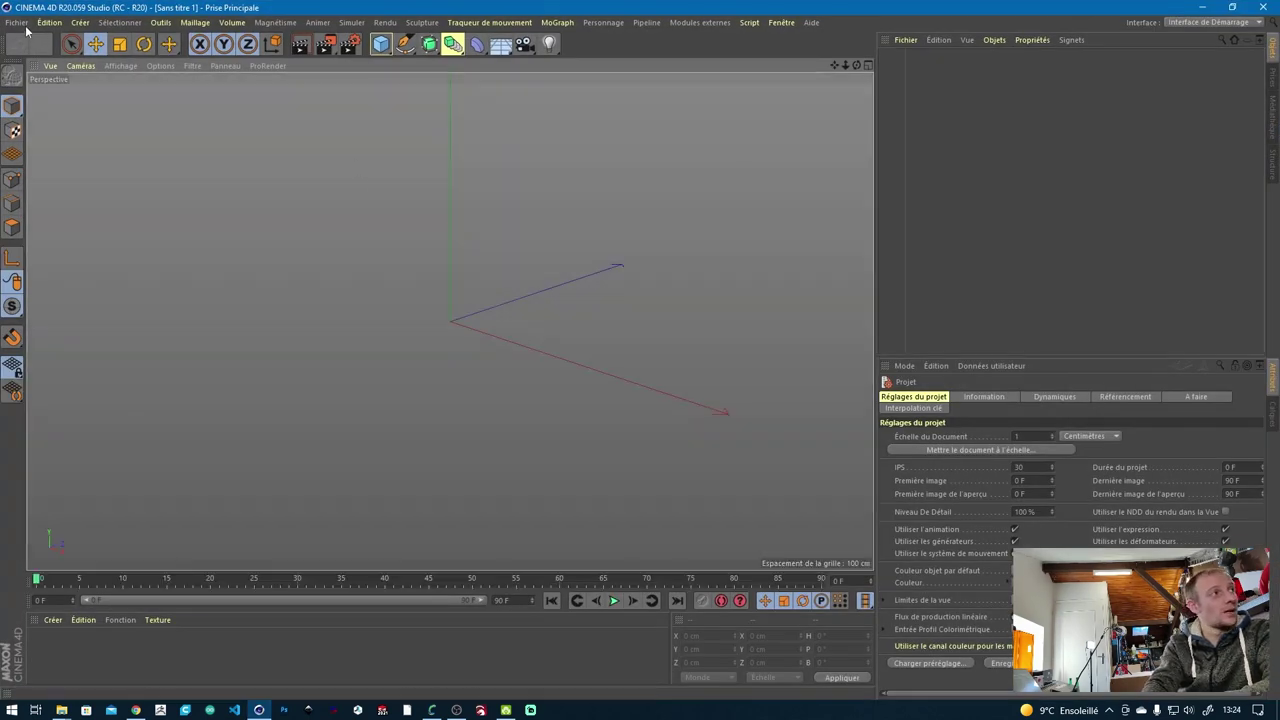
Step: Import Minion.obj into Cinema 4D and rotate the model to a pitch of -90° so it stands upright
left_click(509, 371)
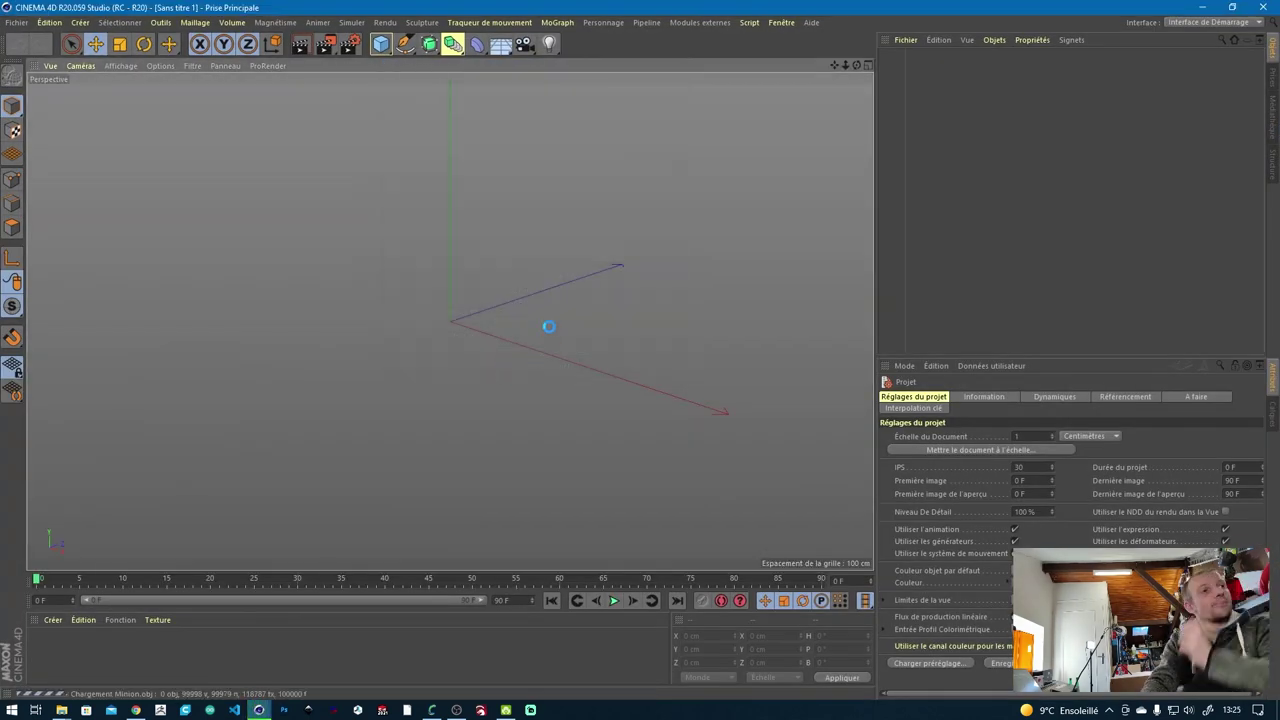
left_click(449, 391)
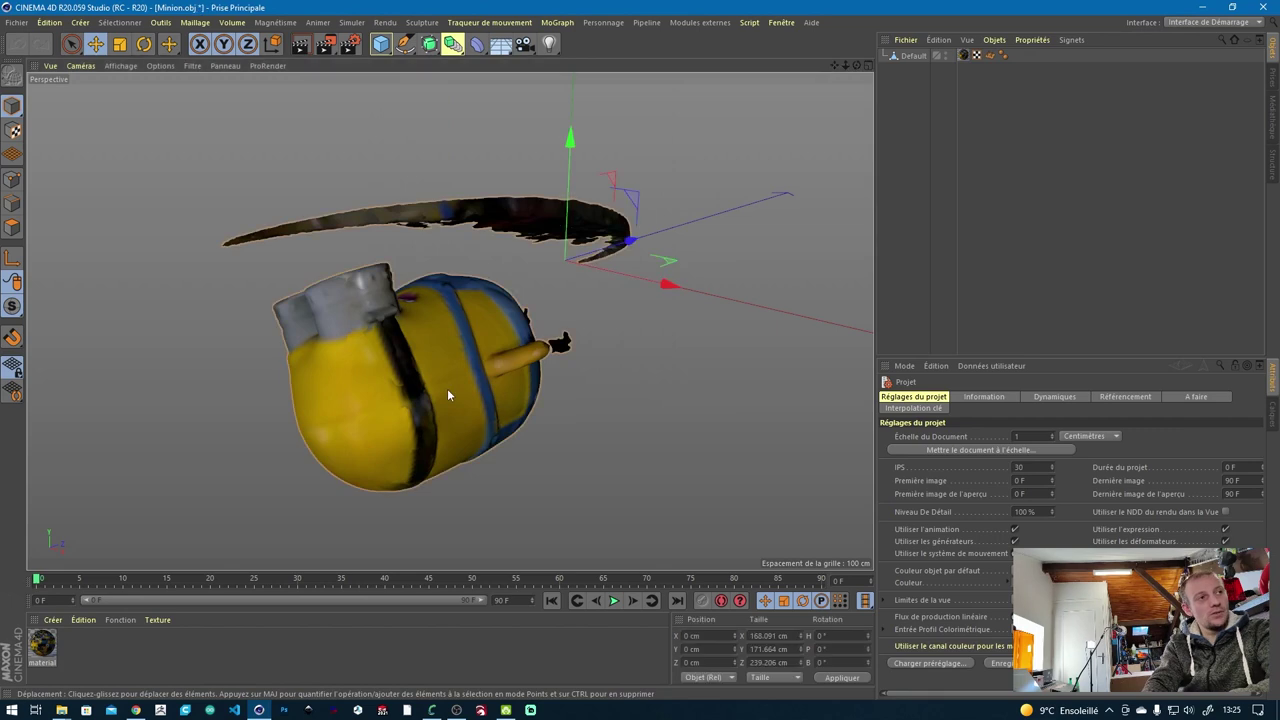
left_click_drag(449, 391, 527, 218, "alt")
key("r")
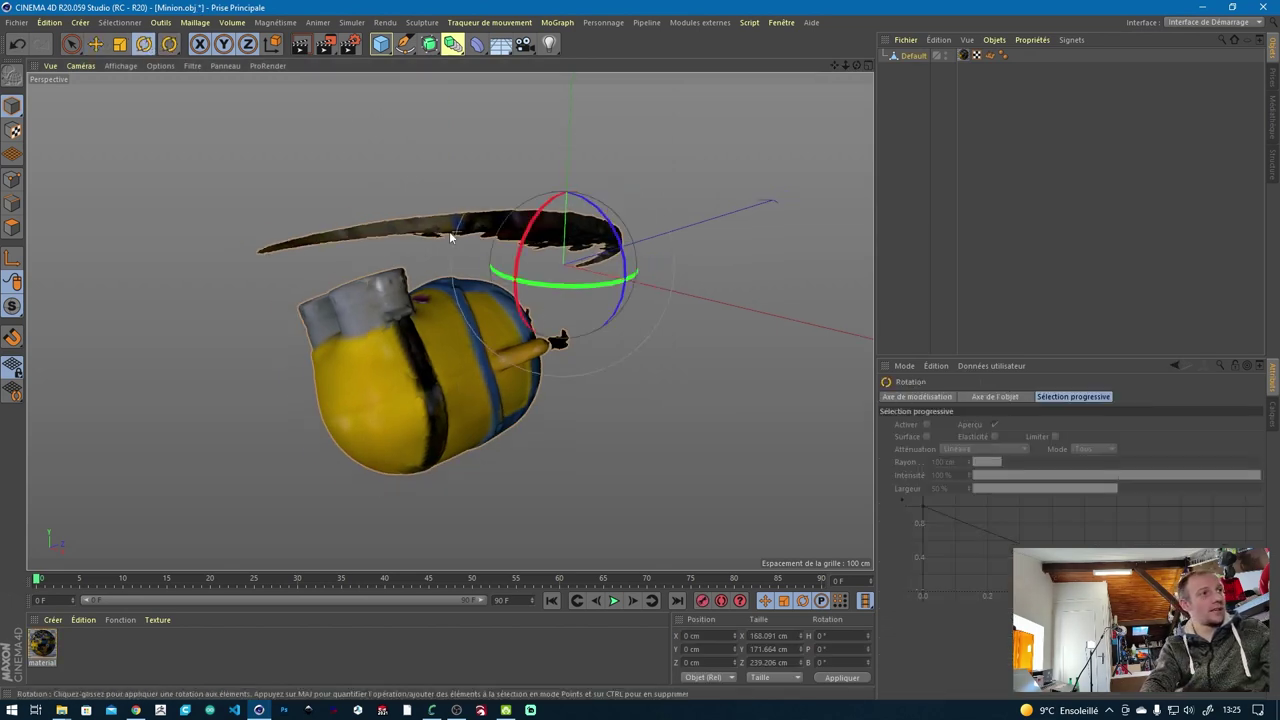
left_click_drag(520, 250, 461, 281)
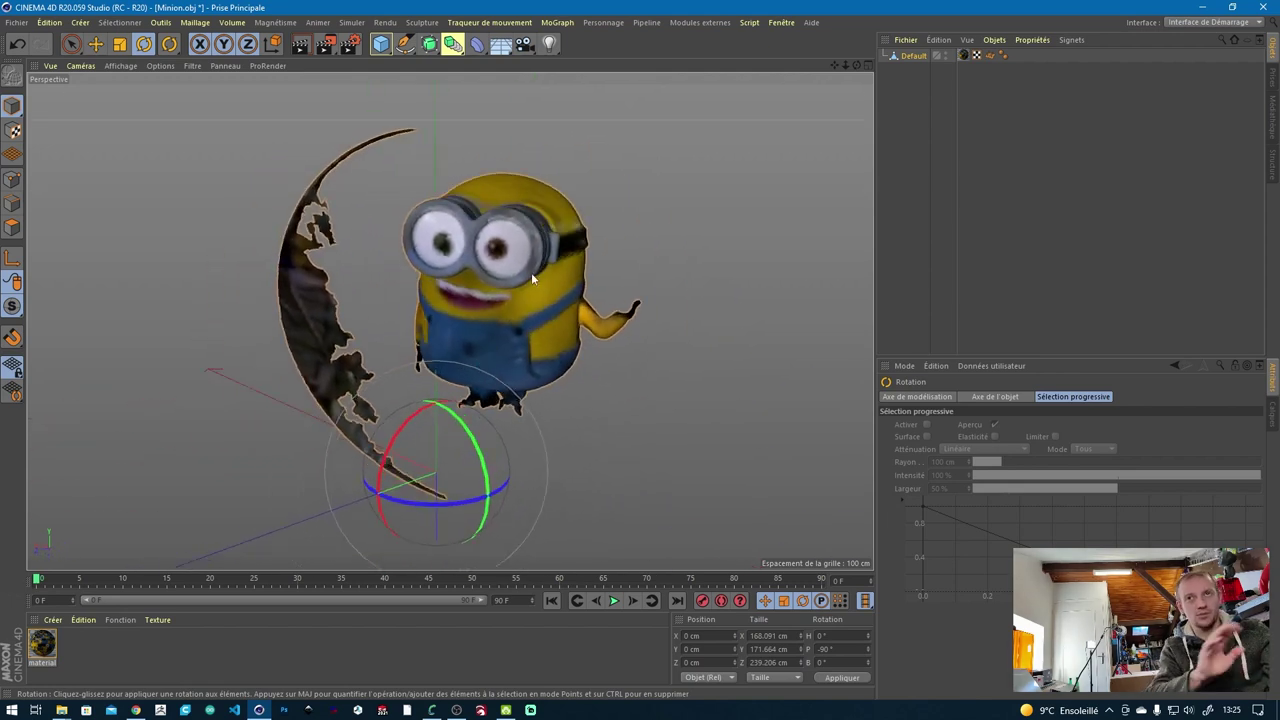
Step: Lasso the points of the crescent-shaped turntable fragment beside the Minion and delete them
left_click_drag(85, 47, 120, 111)
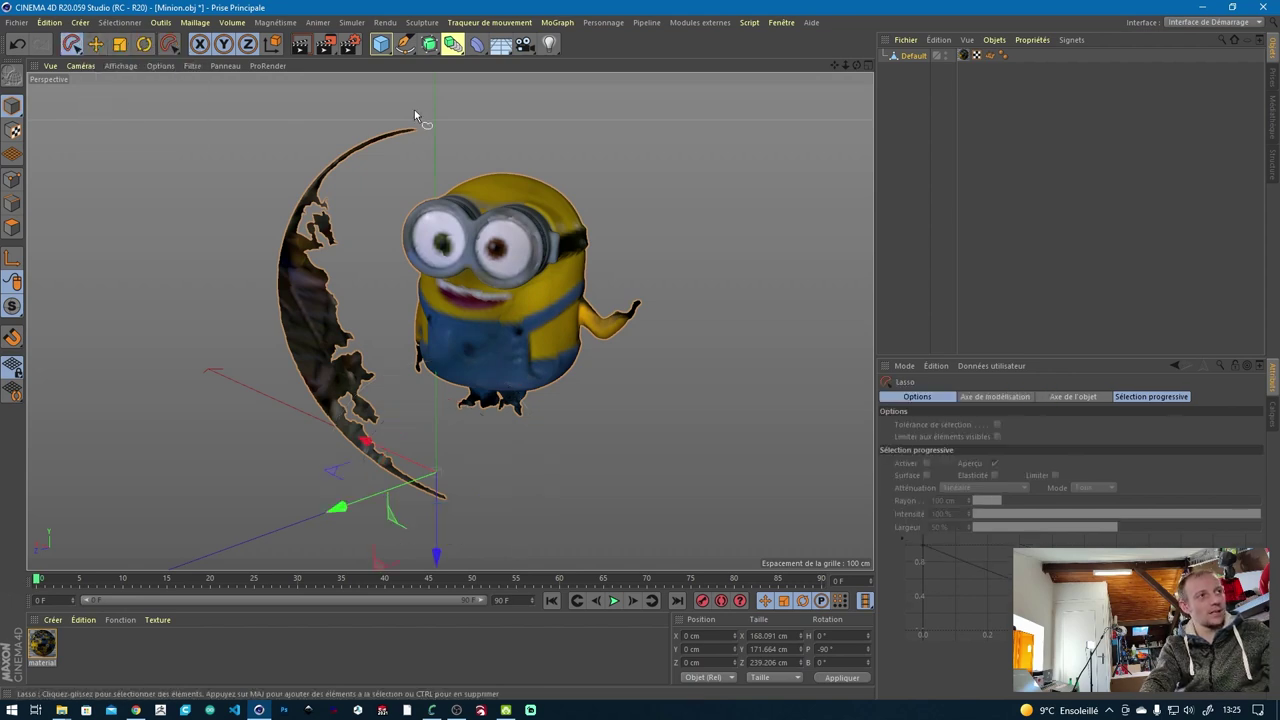
left_click(12, 178)
mouse_move(396, 104)
left_mouse_down()
mouse_move(457, 120)
mouse_move(387, 177)
mouse_move(340, 245)
mouse_move(444, 440)
mouse_move(391, 523)
mouse_move(226, 106)
mouse_move(414, 89)
left_mouse_up()
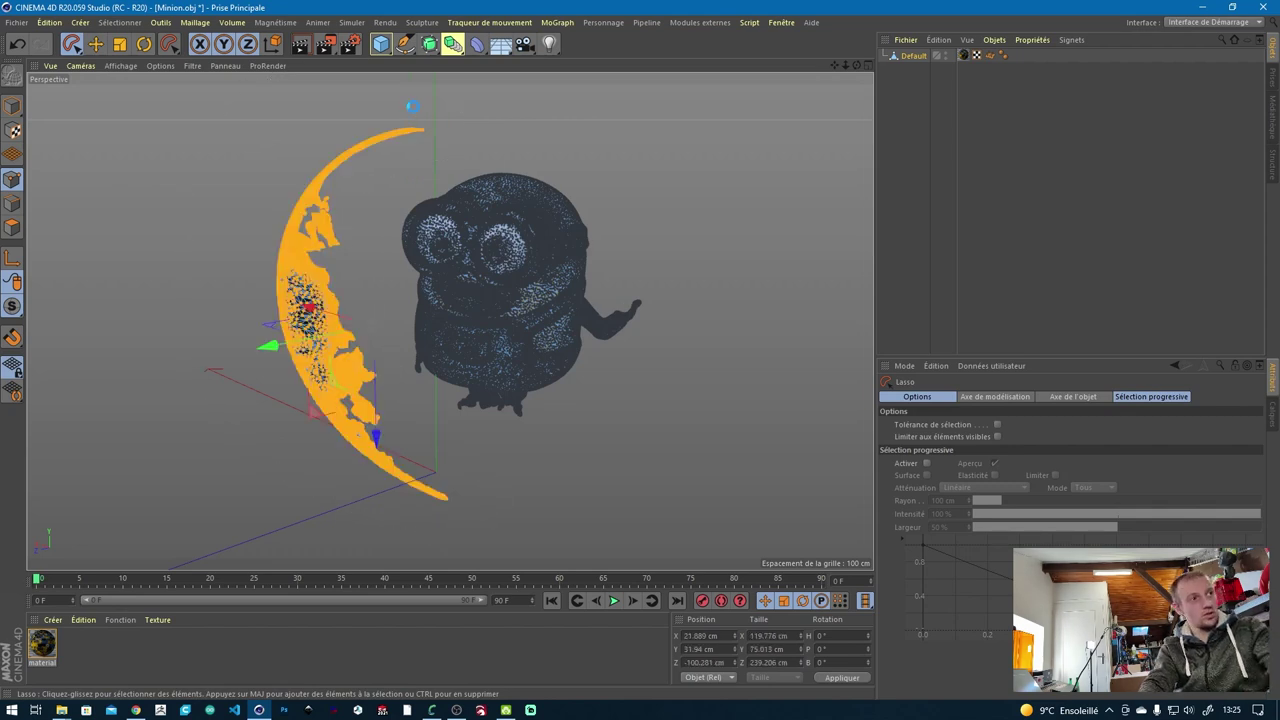
key("Delete")
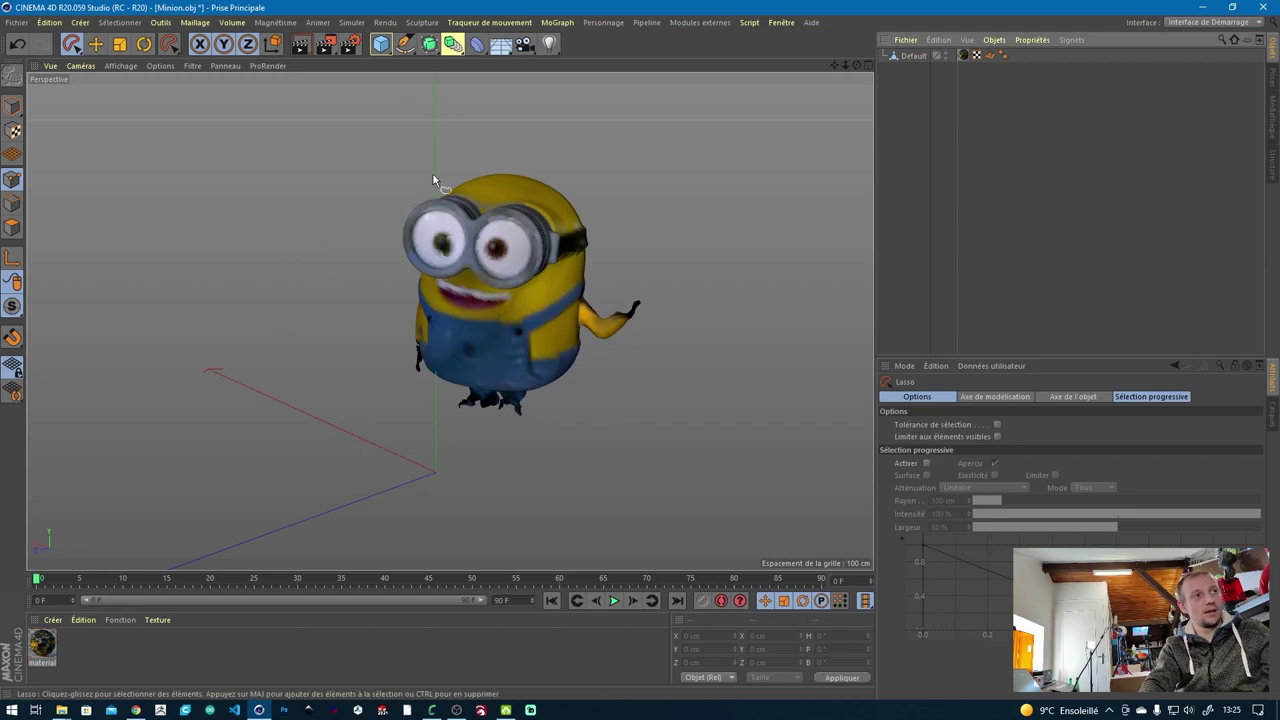
Step: Render the cleaned Minion in a closer perspective view to check its texture
left_click_drag(587, 305, 614, 206, "alt")
scroll(614, 206, "up", 2)
key("ctrl+r")
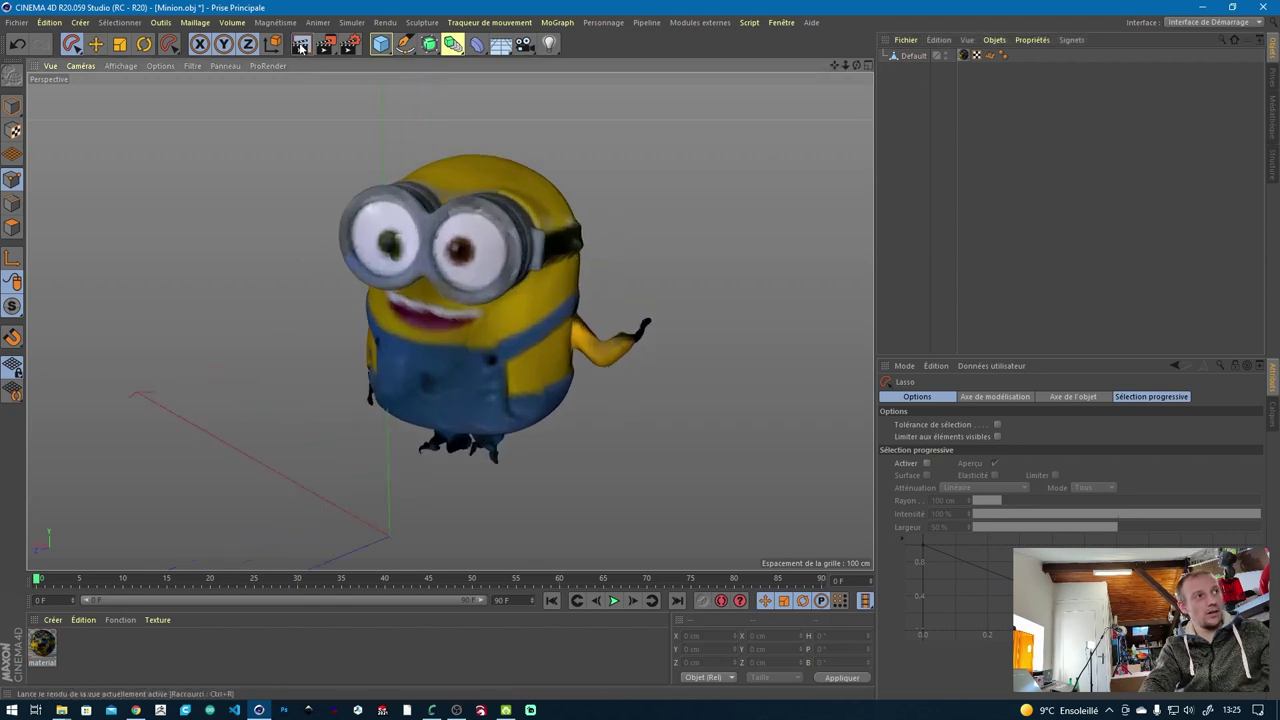
left_click(938, 164)
Step: Add a floor object to the scene and raise it towards the Minion's feet
left_click_drag(500, 44, 550, 64)
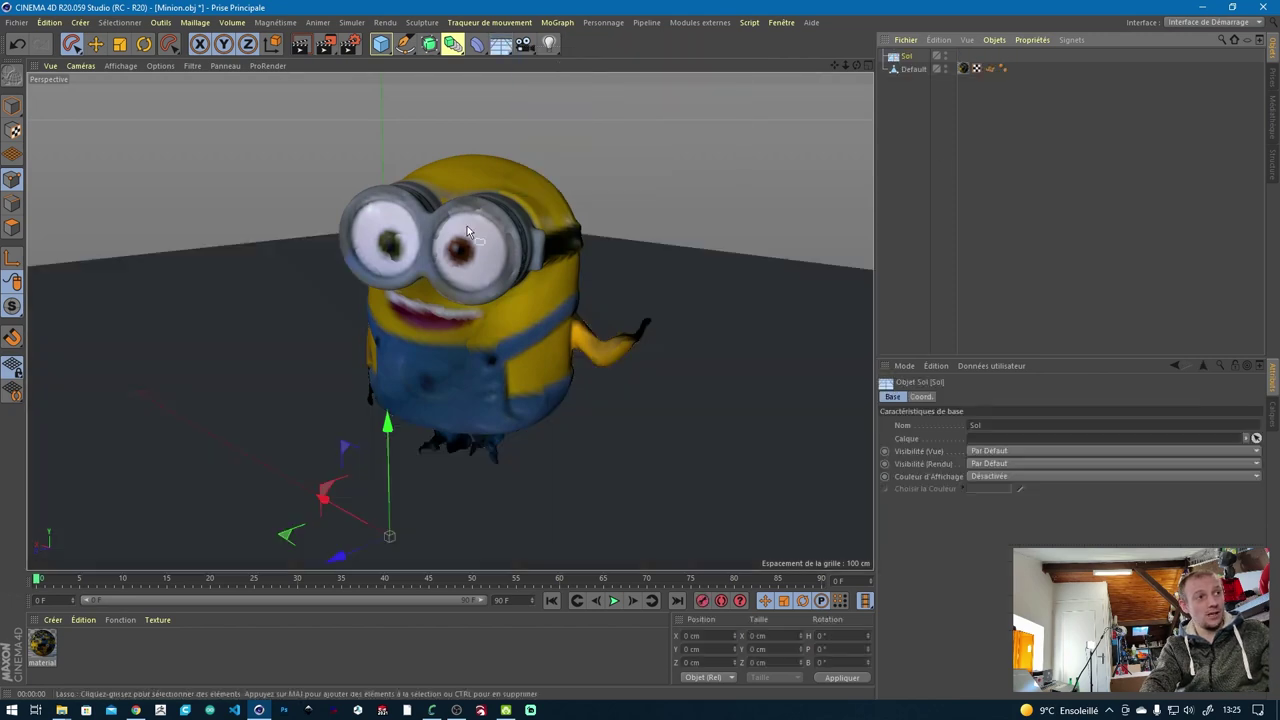
left_click(95, 44)
left_click_drag(386, 424, 403, 372)
middle_click_drag(509, 367, 476, 337)
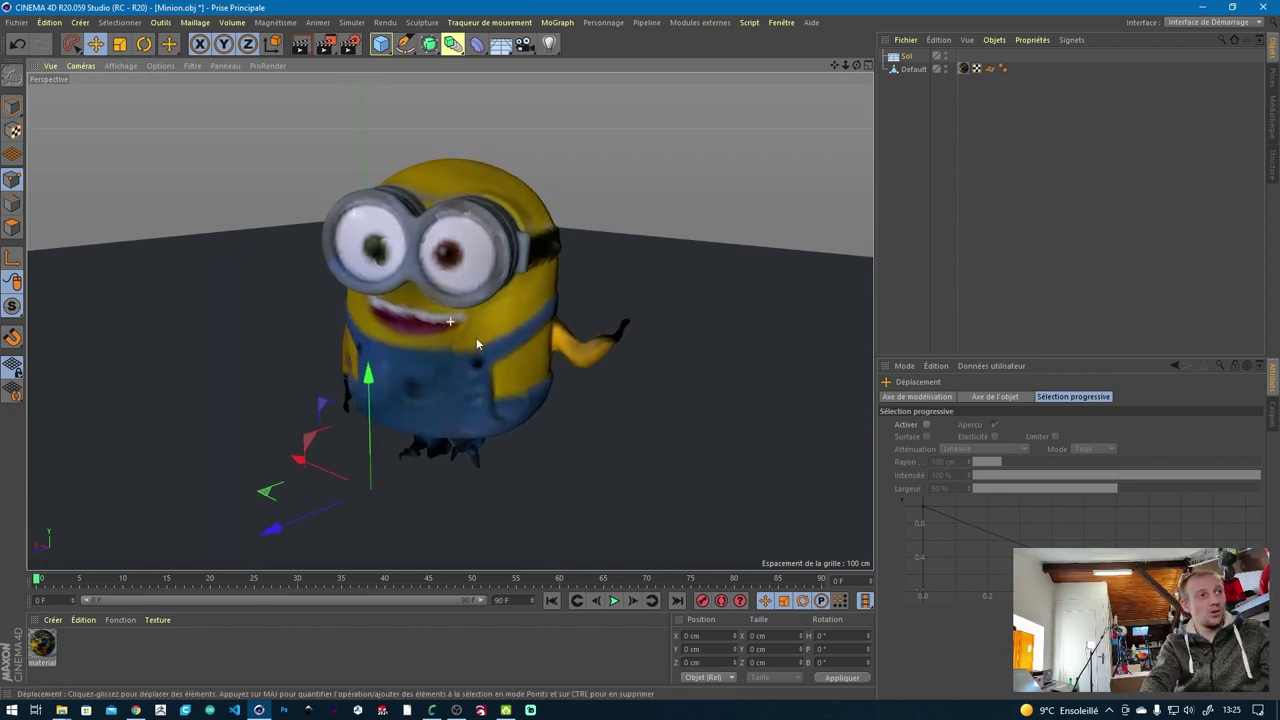
Step: Add the ambient occlusion effect to the render settings and render the perspective view
left_click(349, 44)
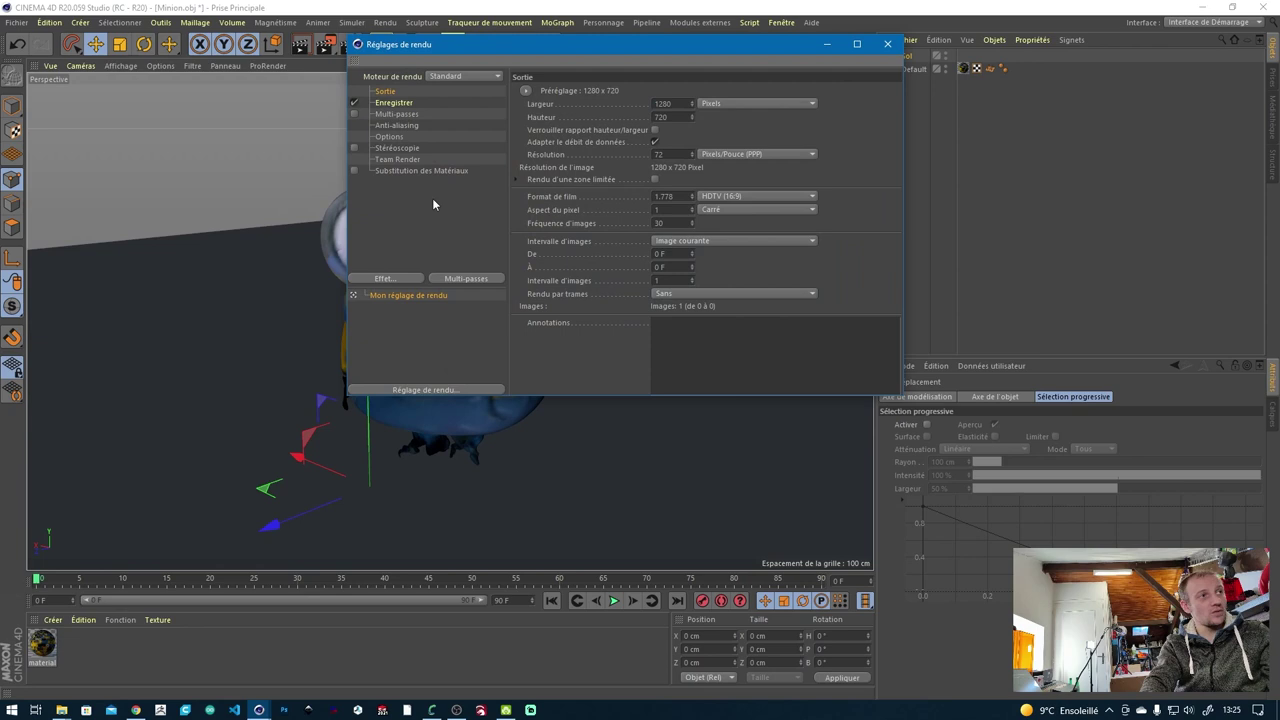
left_click(383, 278)
left_click(460, 573)
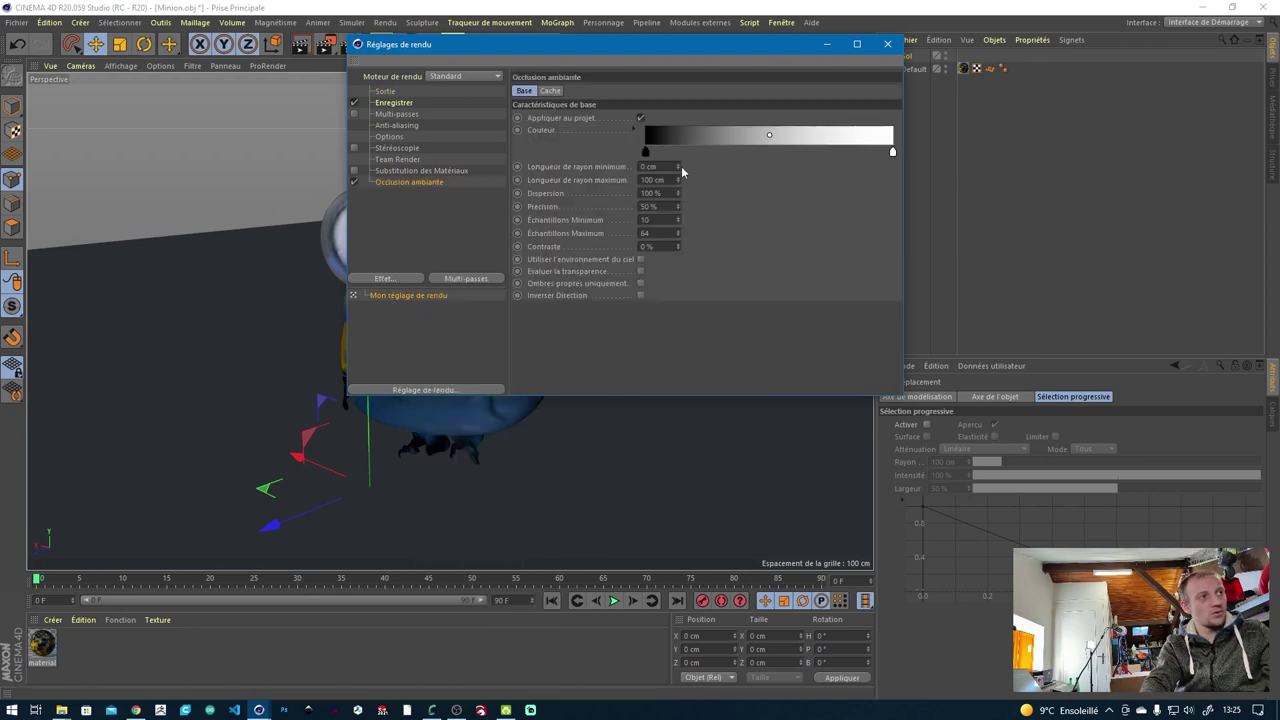
left_click(895, 45)
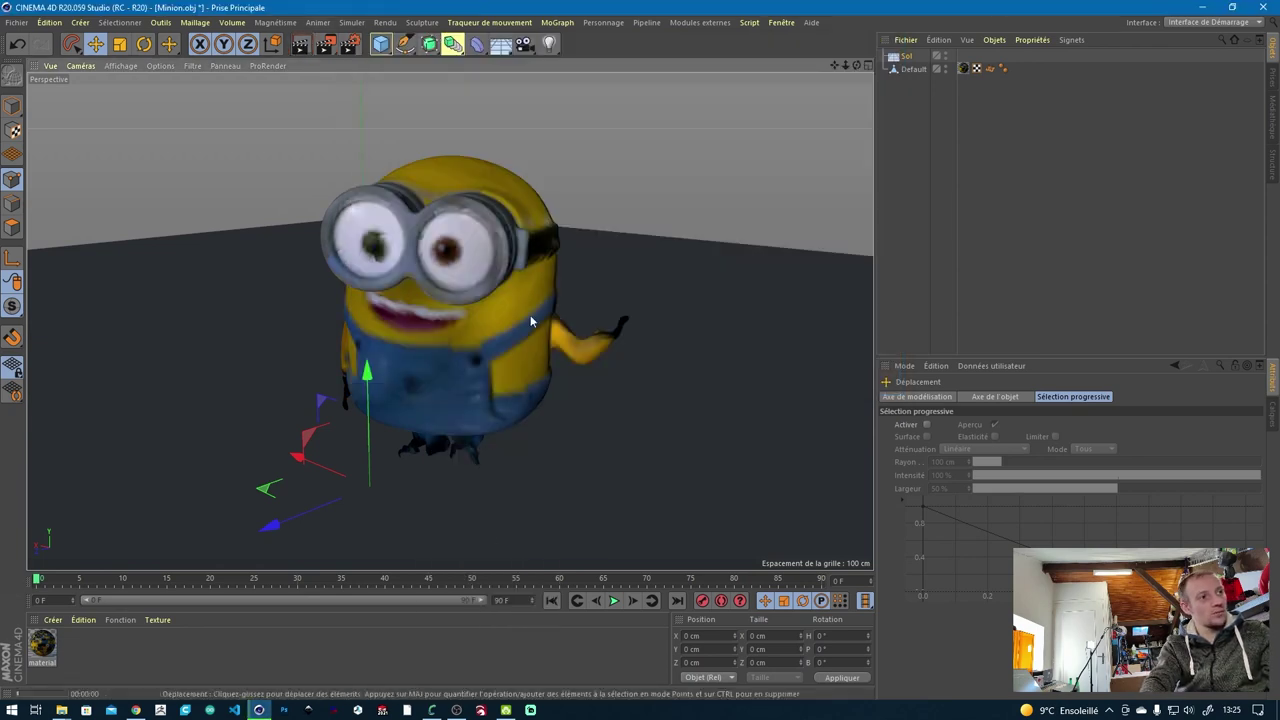
key("ctrl+r")
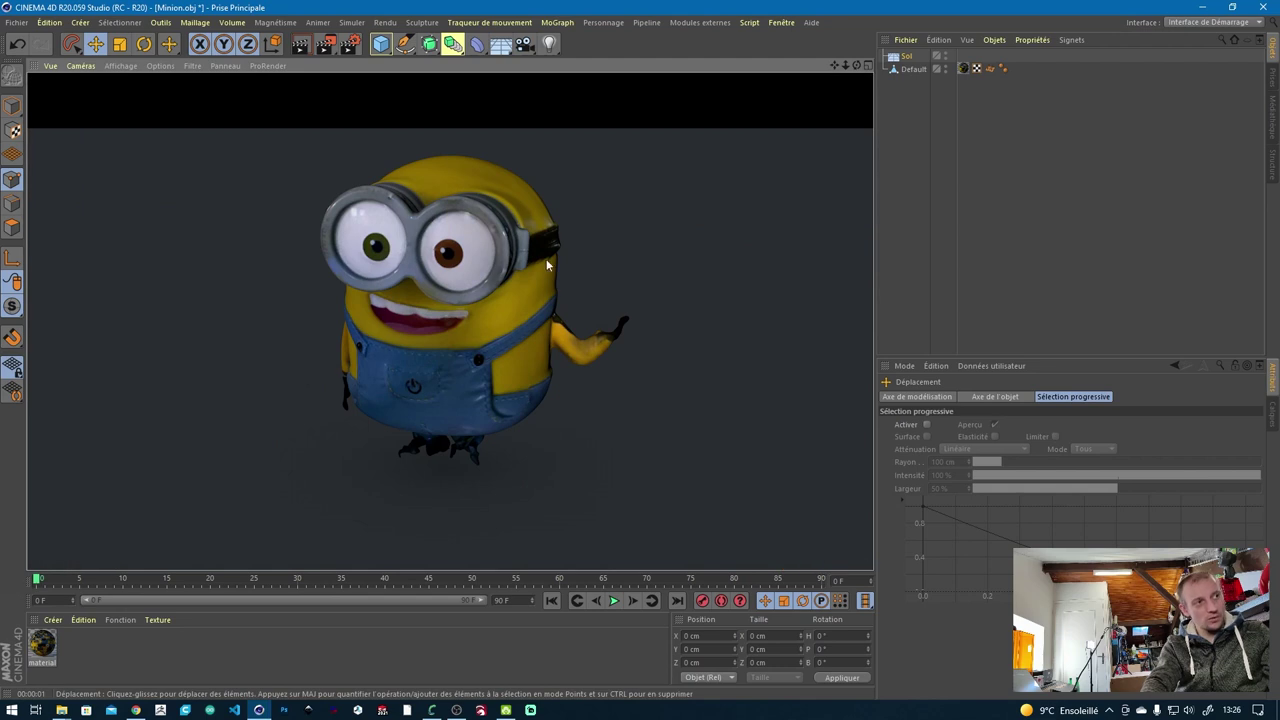
Step: Add a light in front of the Minion, give it shadow-map shadows, and render the view
left_click_drag(548, 43, 588, 58)
scroll(591, 226, "down", 5)
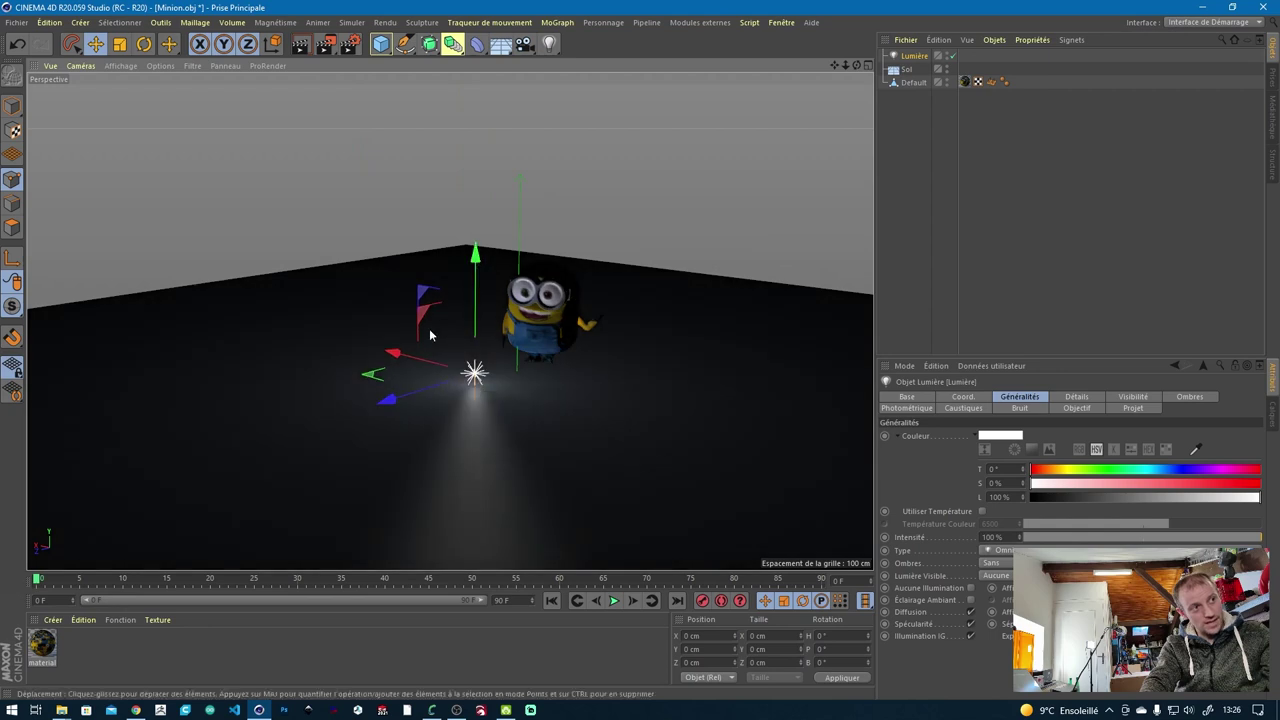
left_click_drag(396, 382, 505, 382)
left_click(995, 563)
left_click(1008, 590)
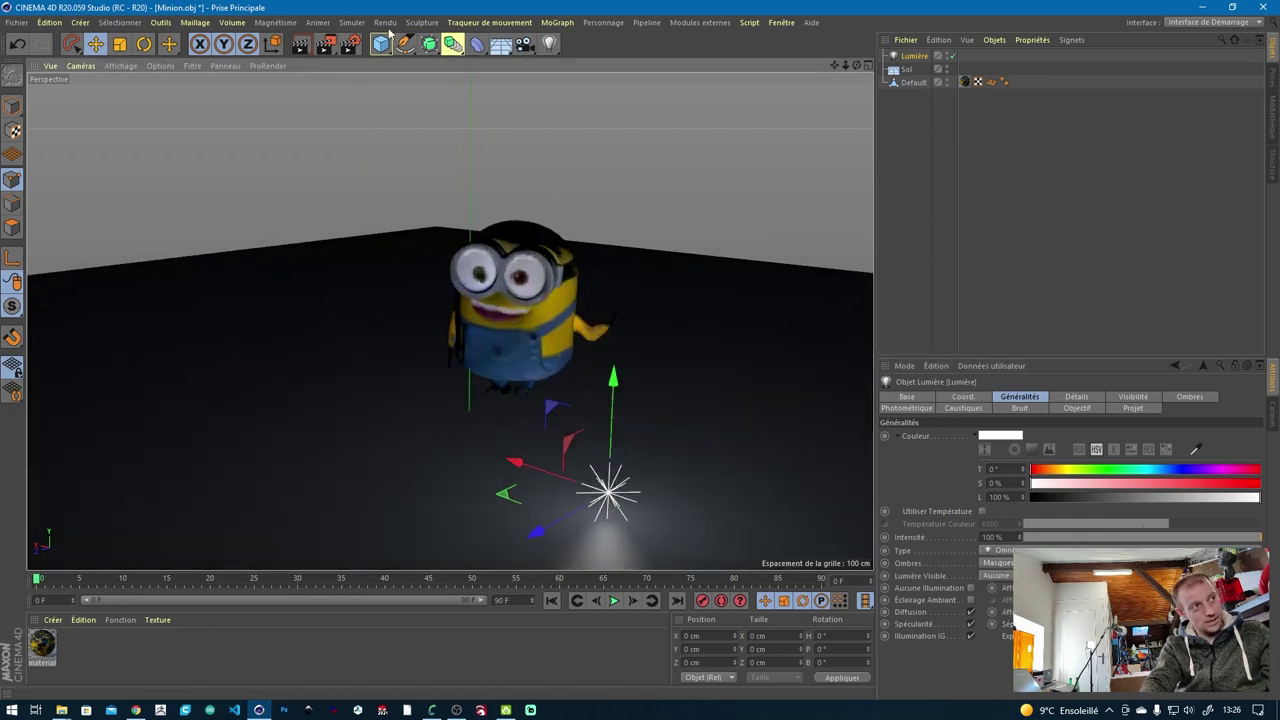
left_click(301, 44)
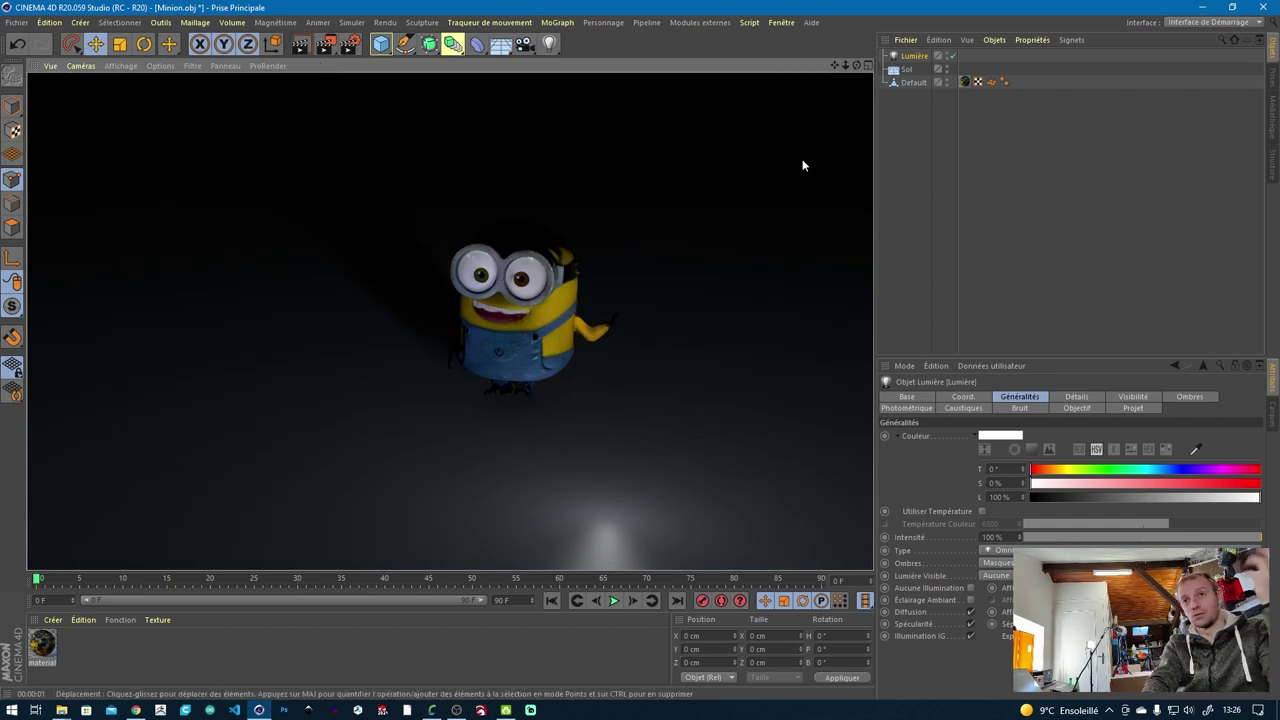
Step: Raise the light about 120 cm above the floor and render the view again
left_click(670, 347)
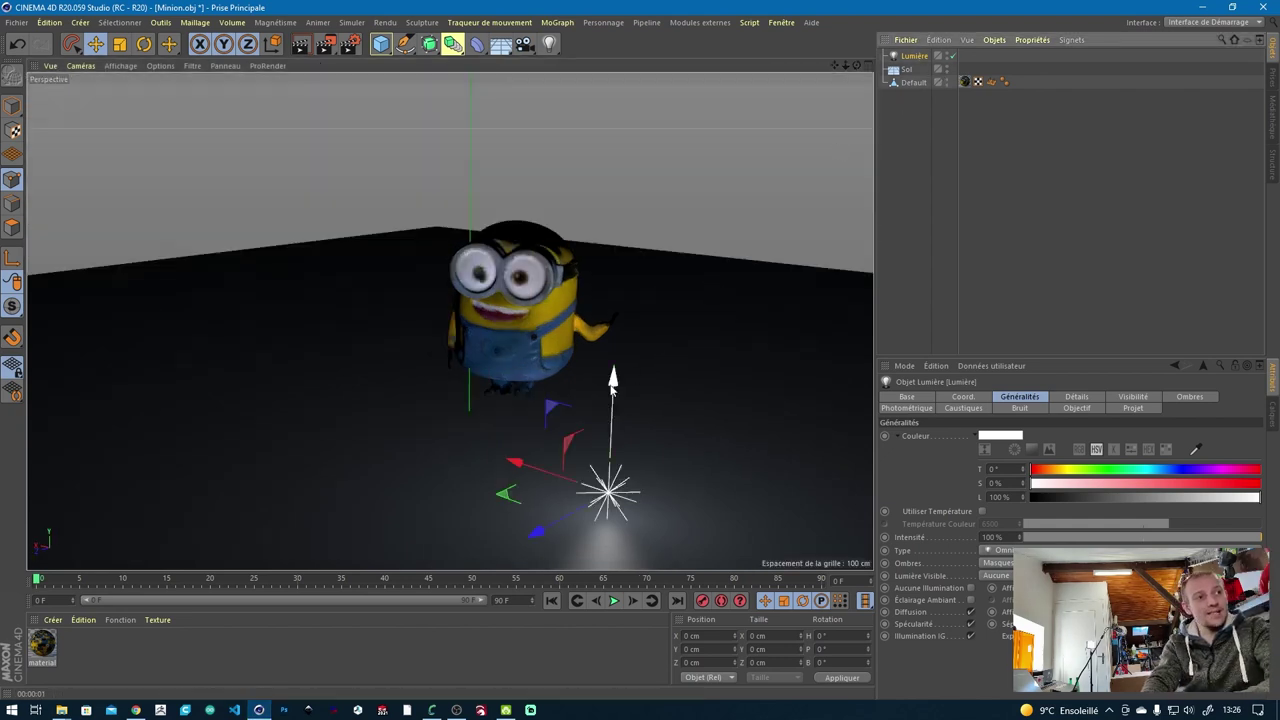
left_click_drag(613, 388, 622, 182)
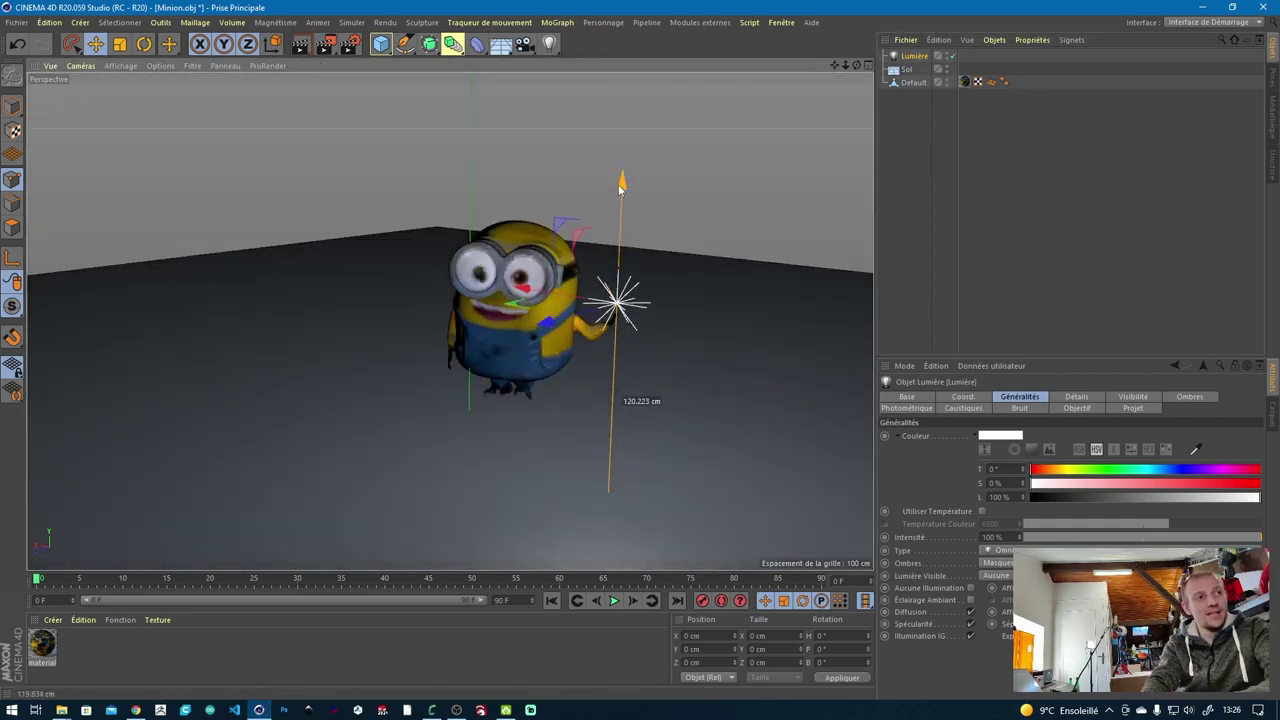
left_click(301, 44)
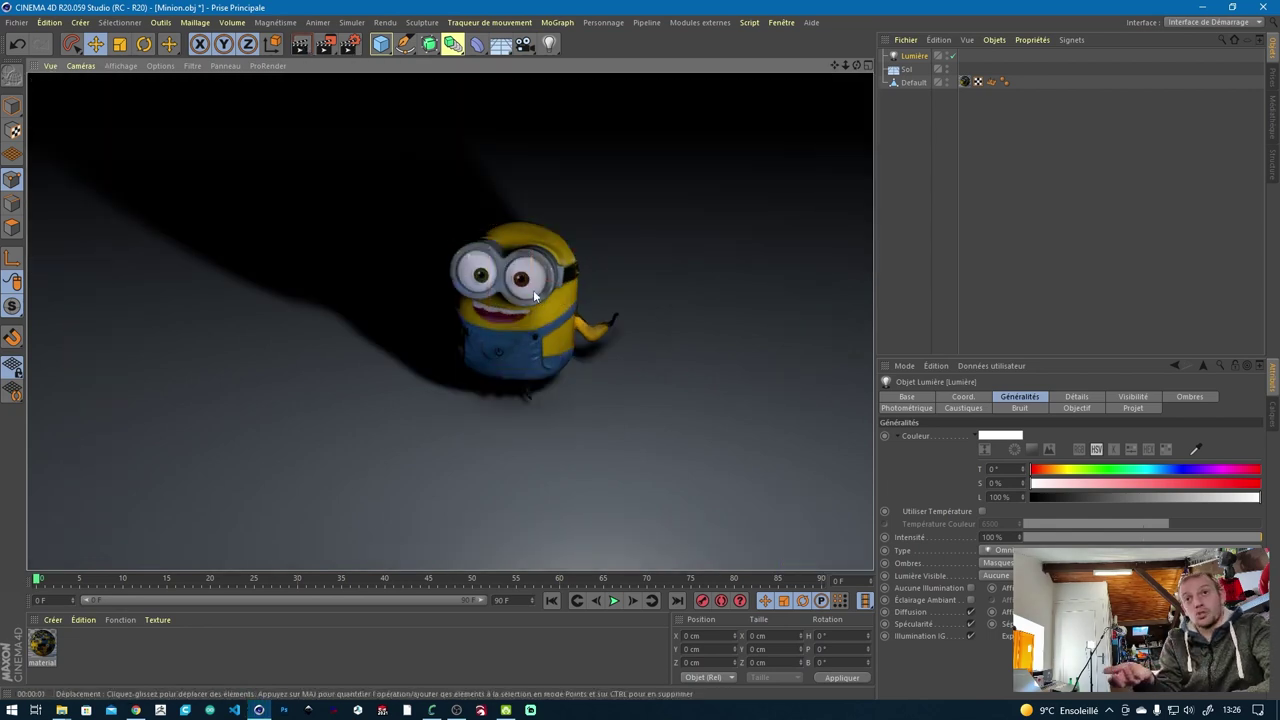
Step: Remove the texture material from the Minion and render the bare mesh
left_click(42, 643)
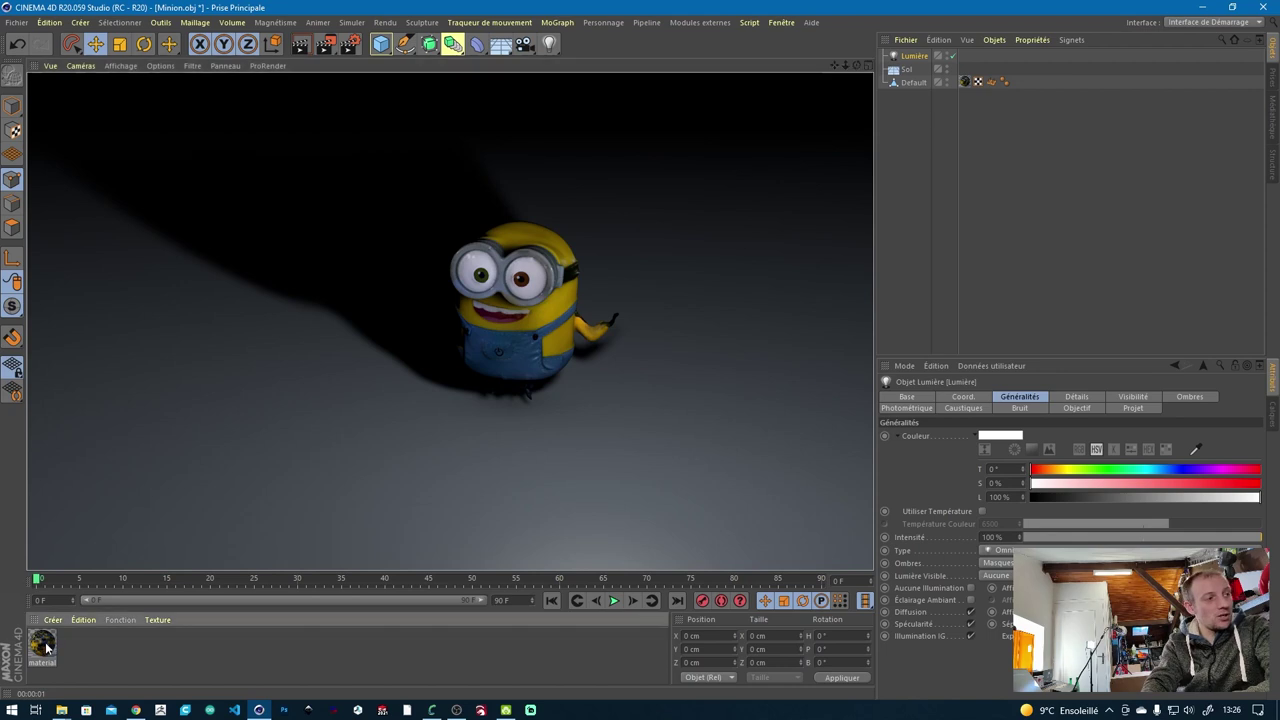
left_click(964, 82)
key("Delete")
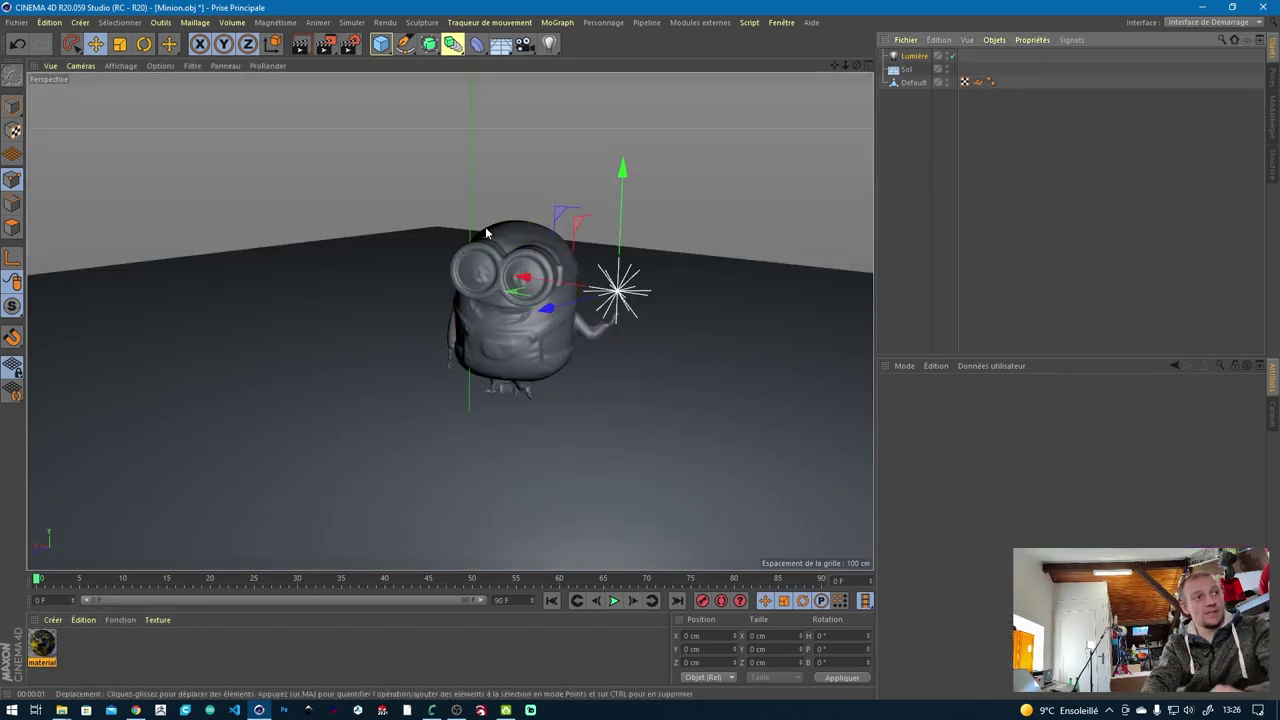
left_click(301, 44)
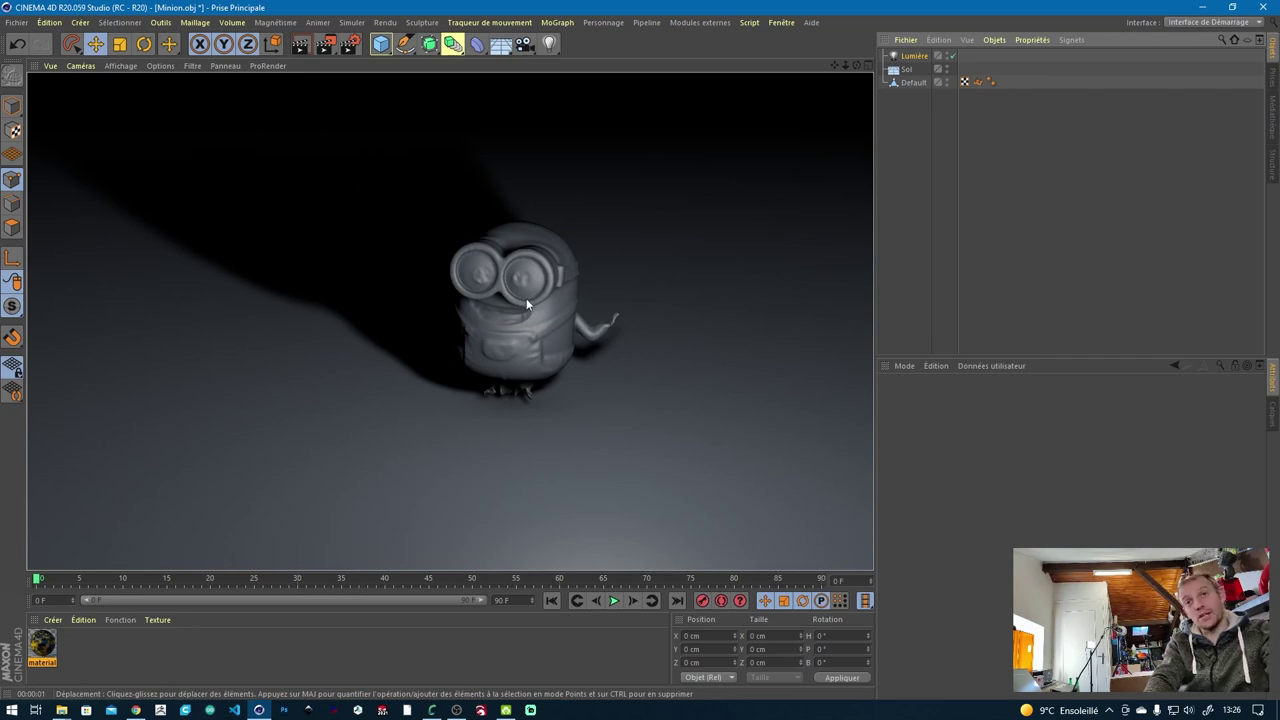
Step: Close the Cinema 4D scene and return to the Minion project in CR Studio
left_click(903, 110)
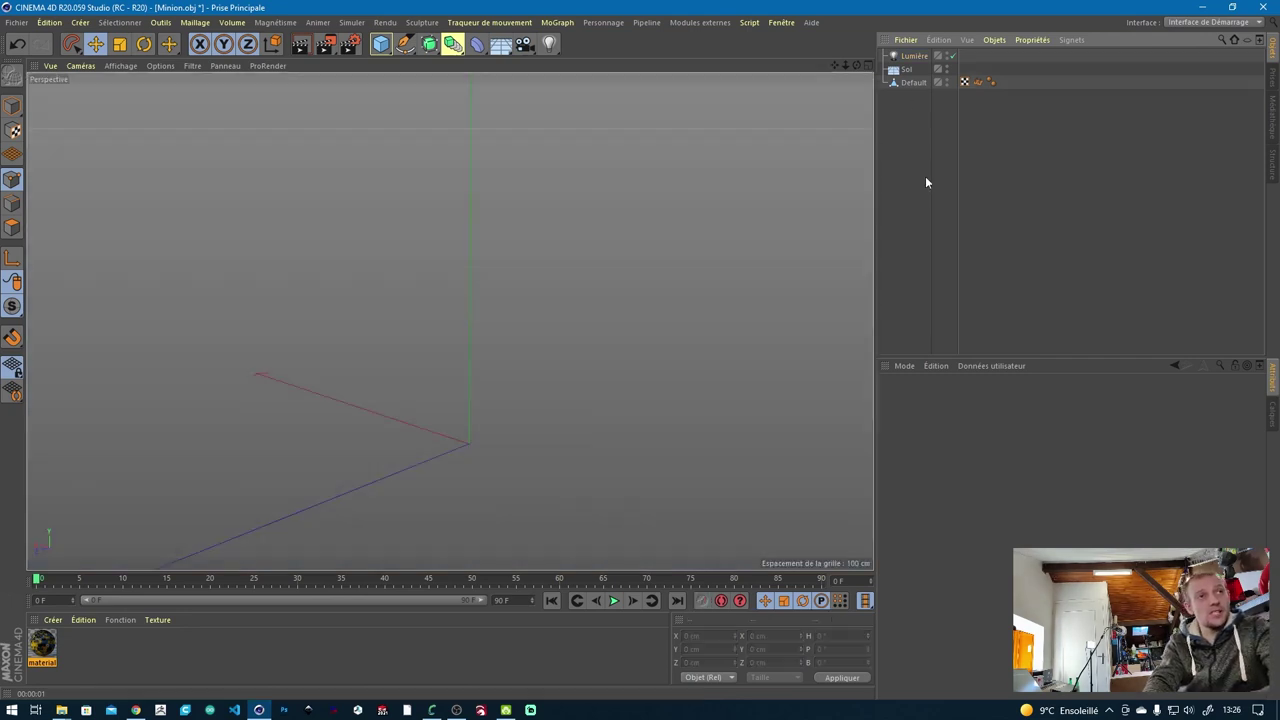
left_click(1264, 7)
left_click(686, 405)
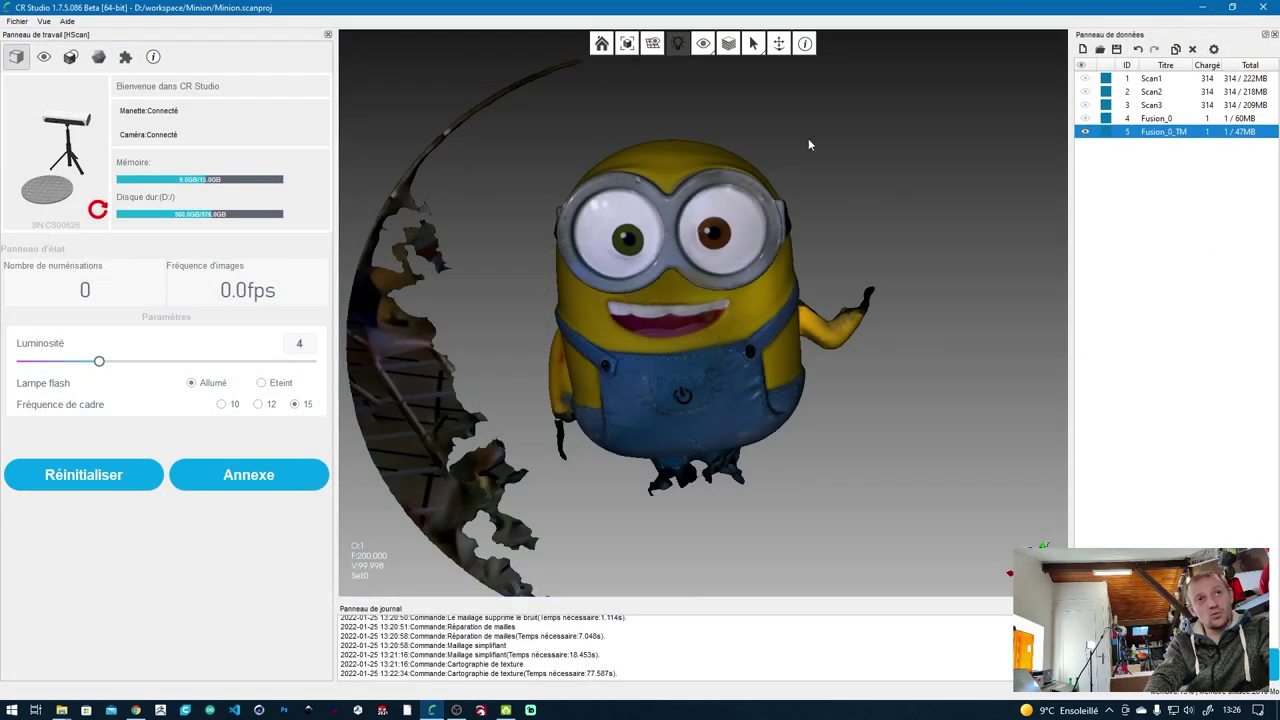
Step: Leave the Minion project by creating a new project, and reset the current view
left_click(1082, 49)
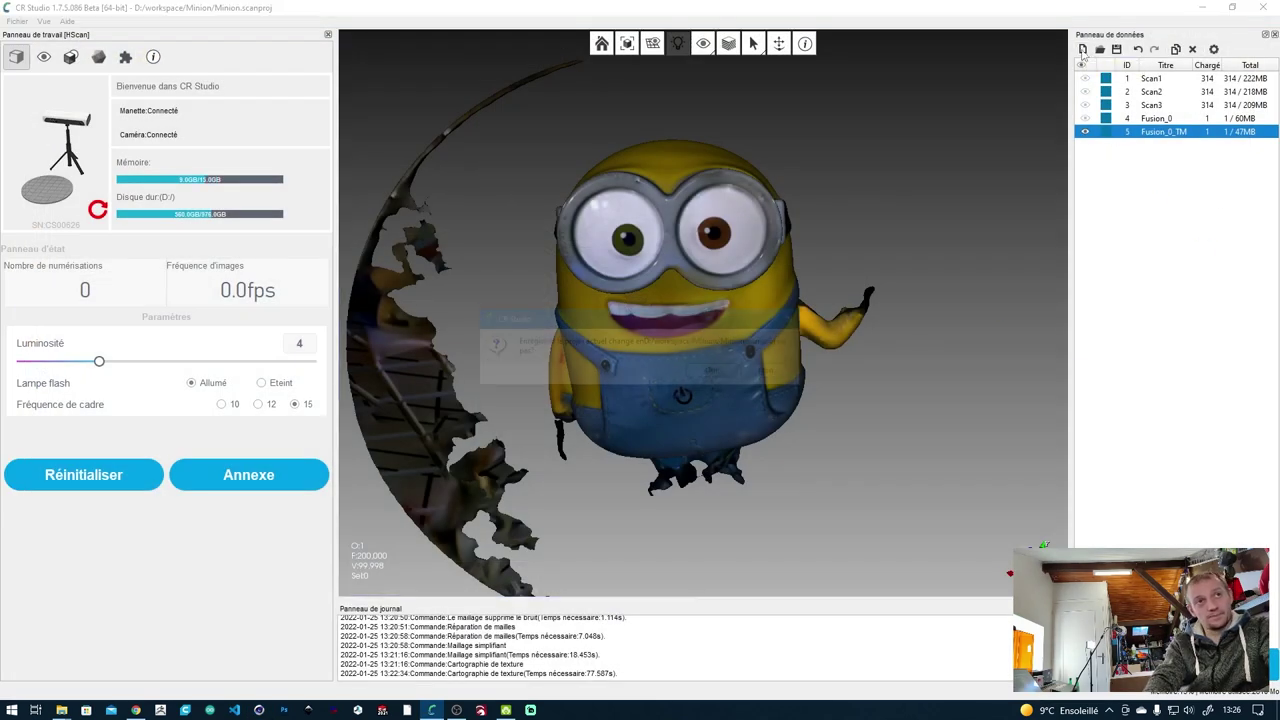
left_click(780, 371)
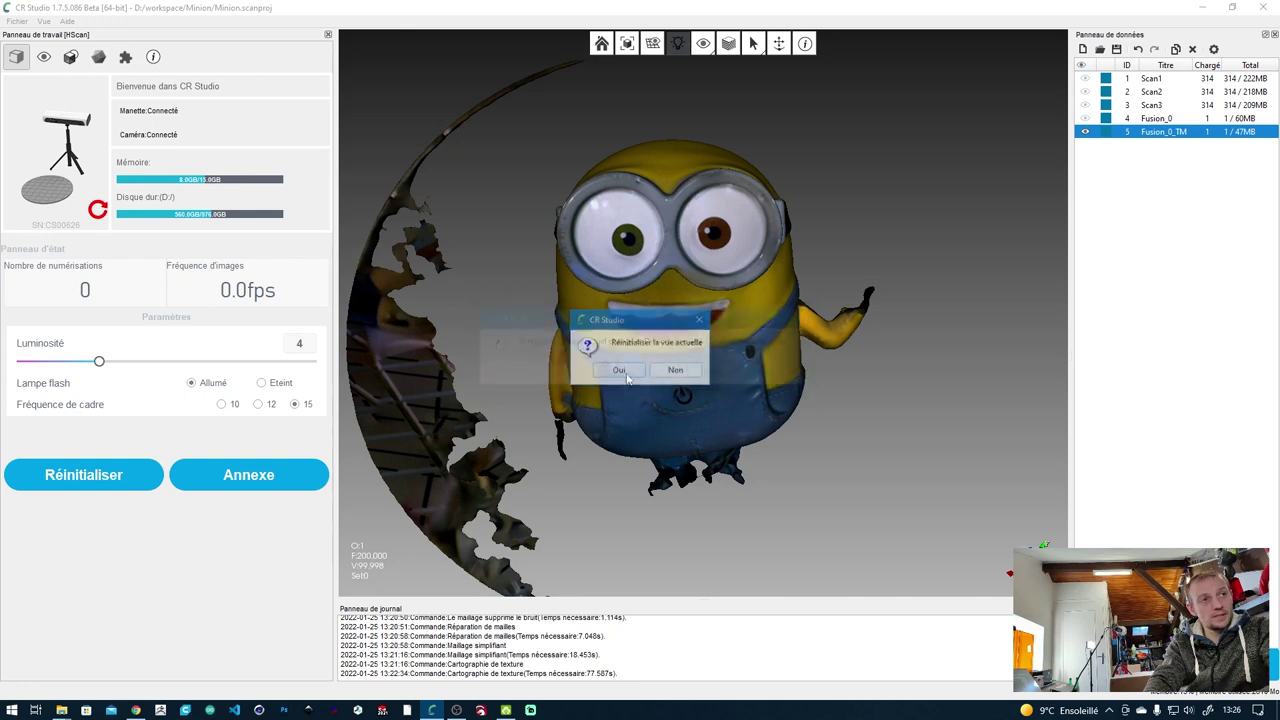
left_click(620, 370)
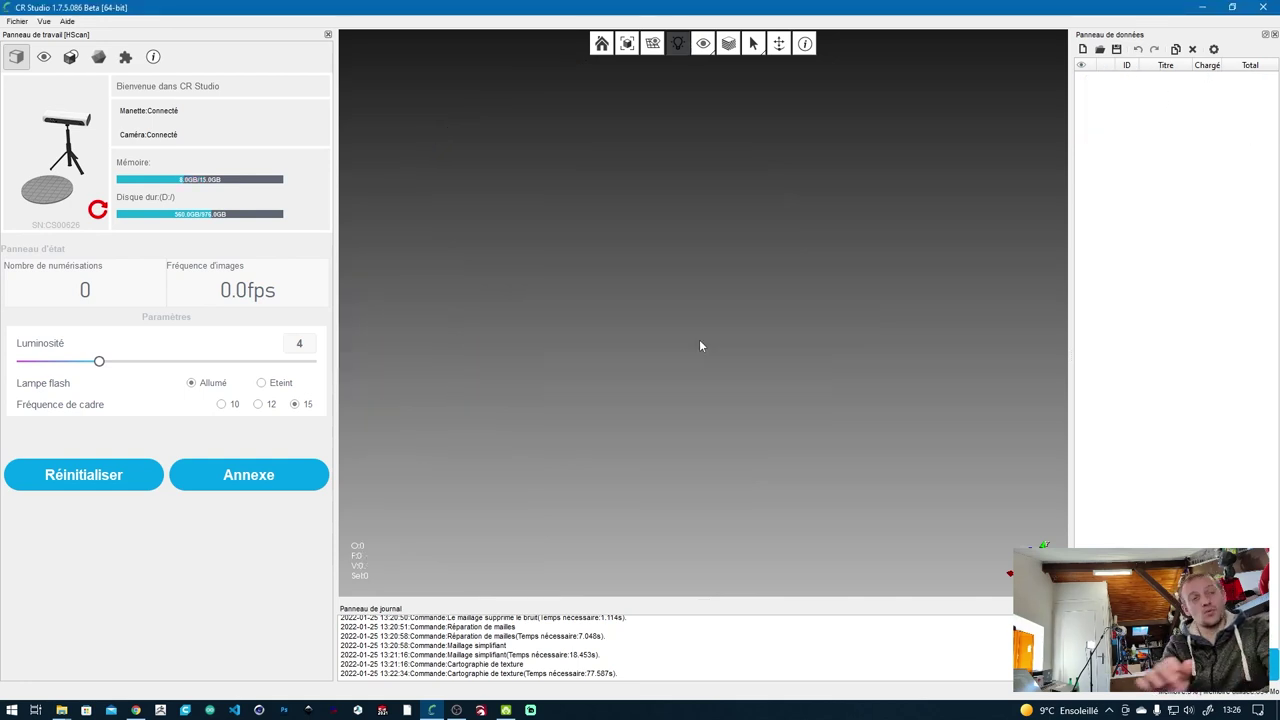
Step: Preview the red box on the turntable with the brightness at 5, and stop the preview
left_click(134, 475)
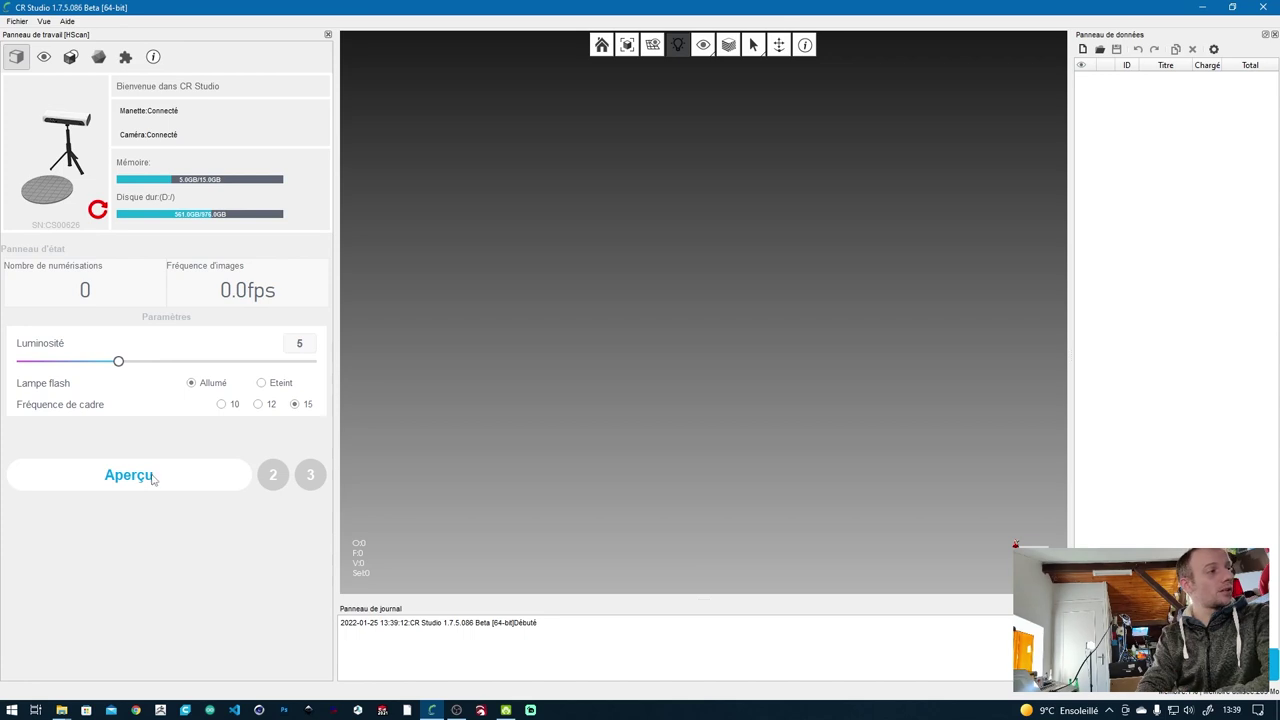
left_click(155, 478)
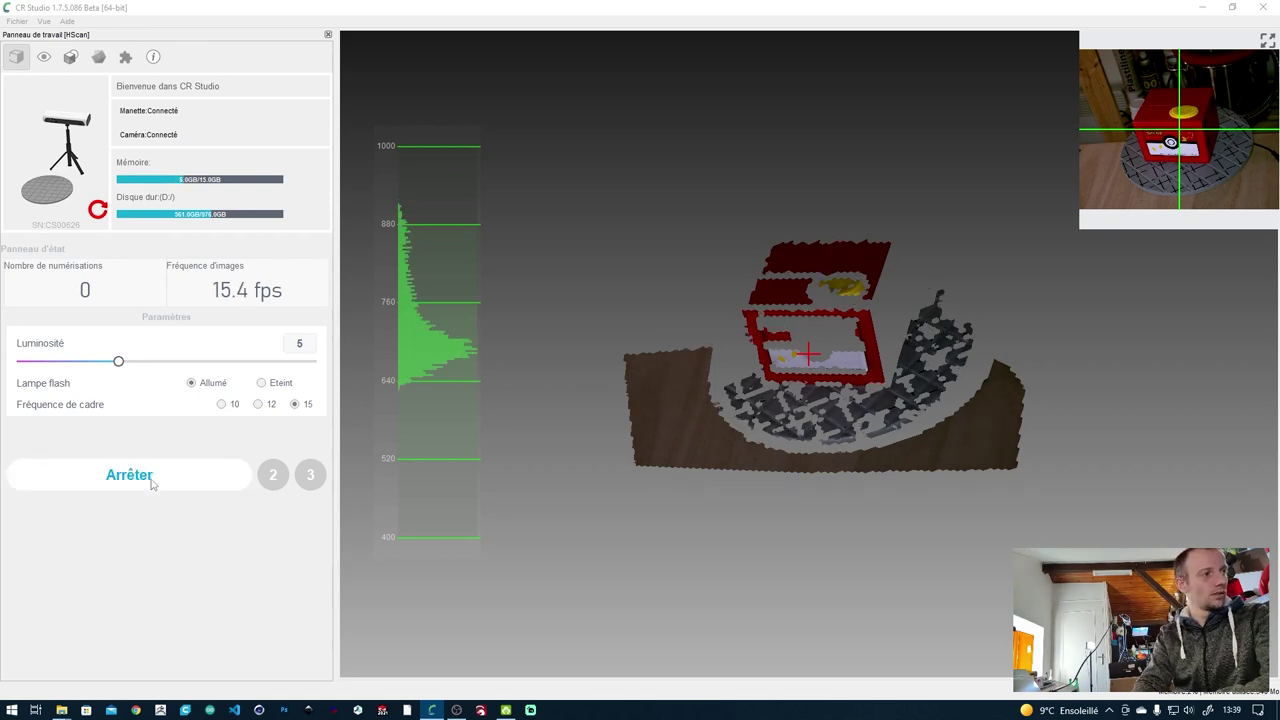
left_click(120, 363)
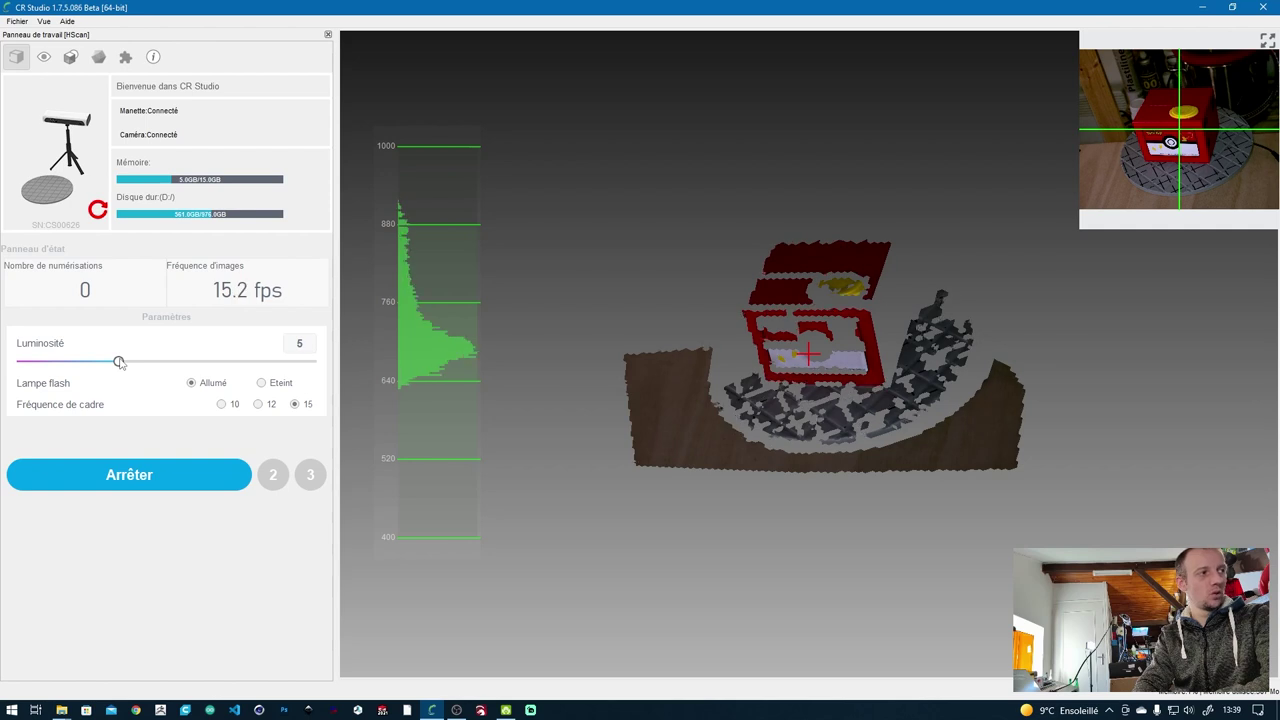
left_click(152, 477)
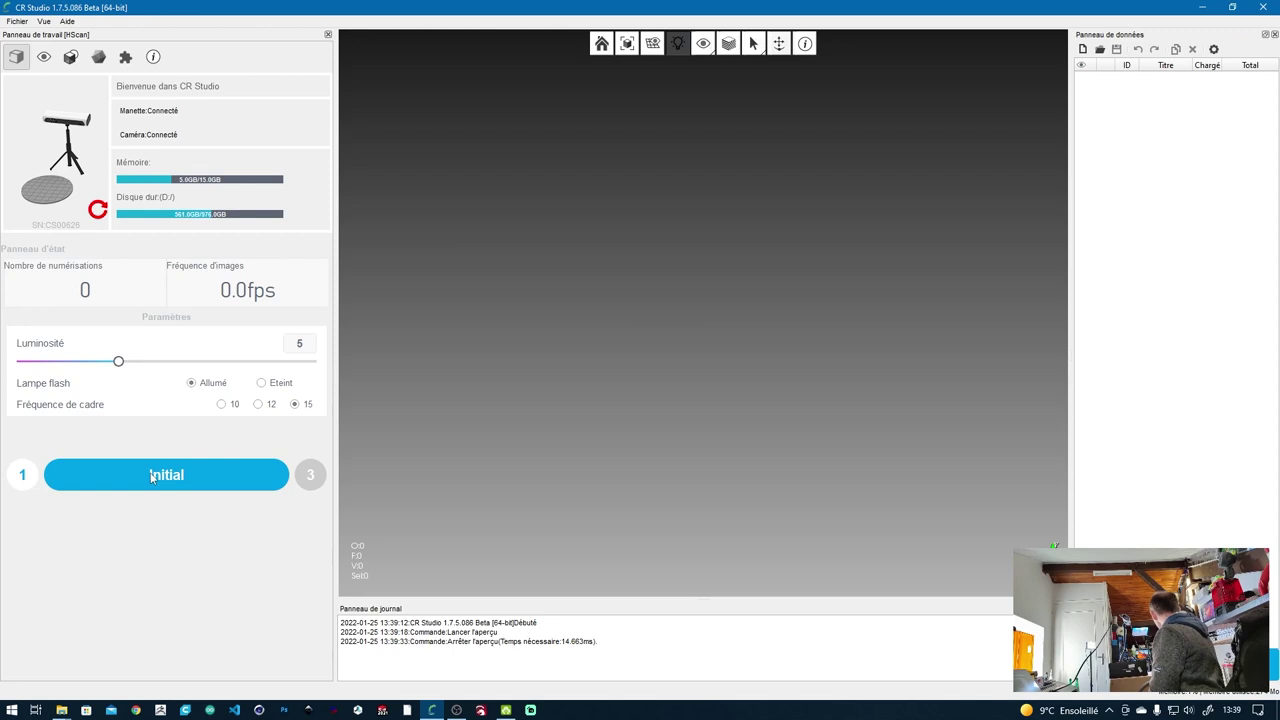
Step: Capture the empty turntable as the initial reference, and start scanning the red box
left_click(152, 477)
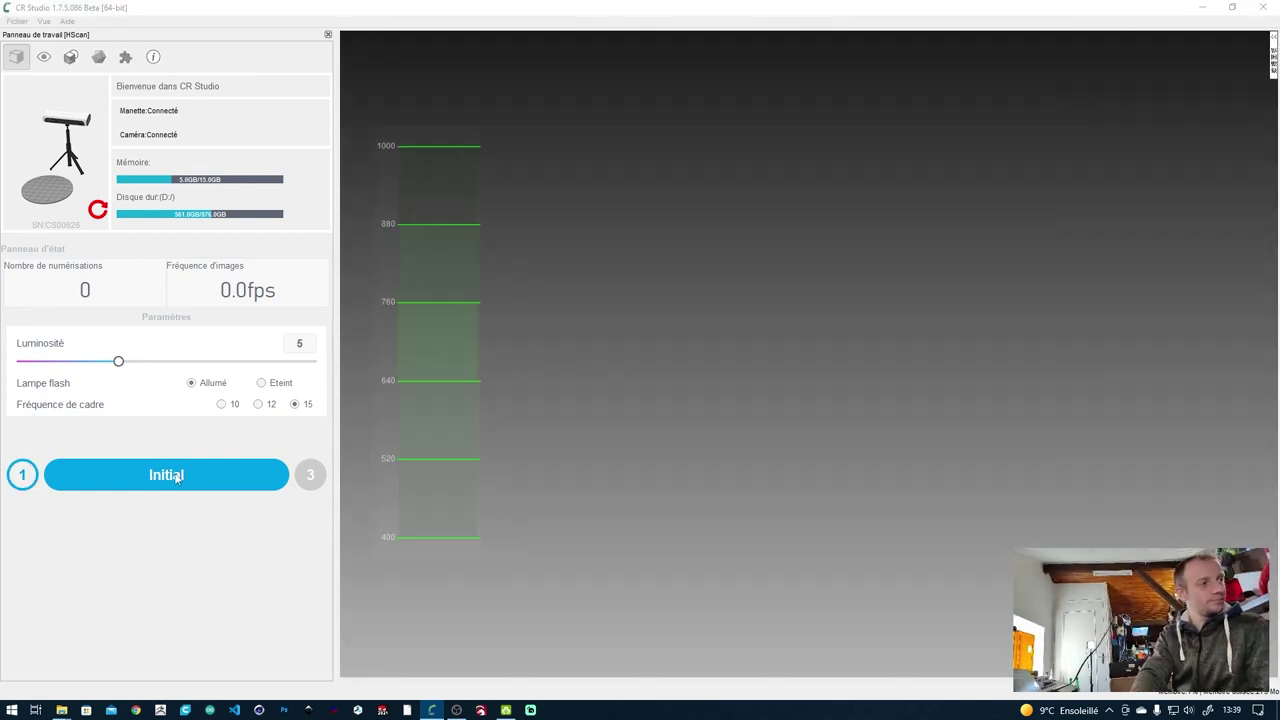
left_click(178, 477)
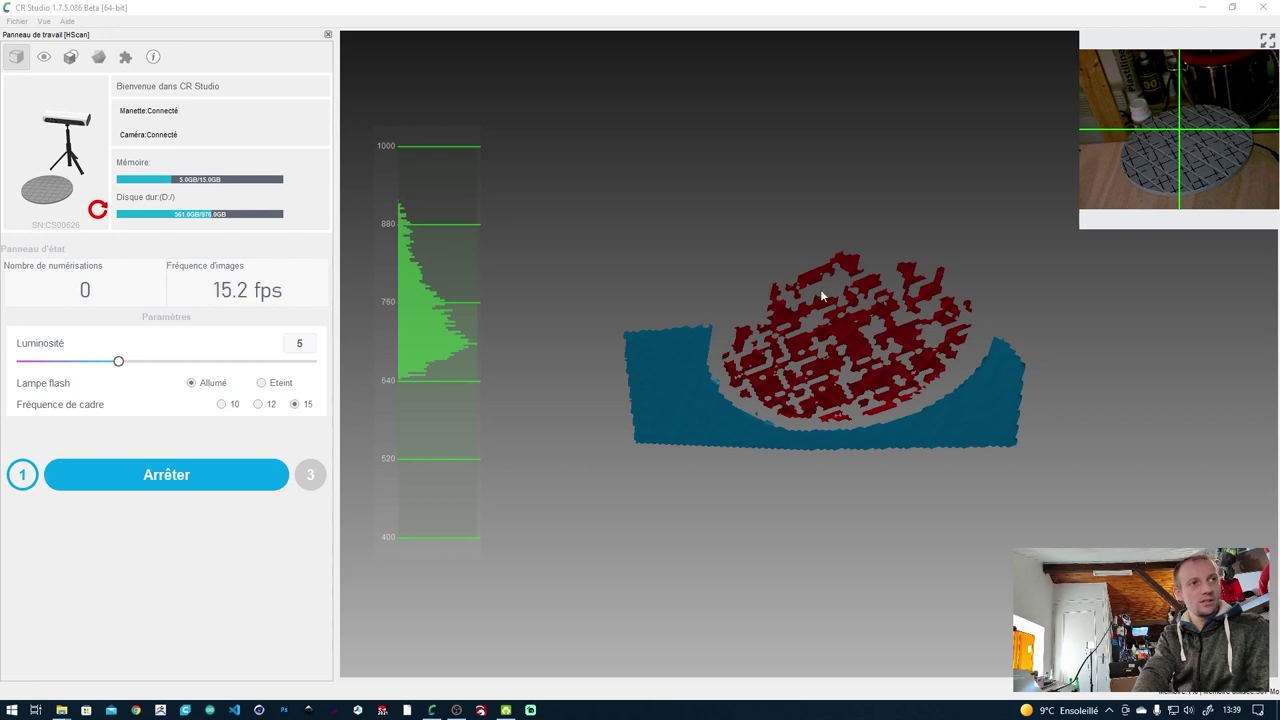
left_click(154, 481)
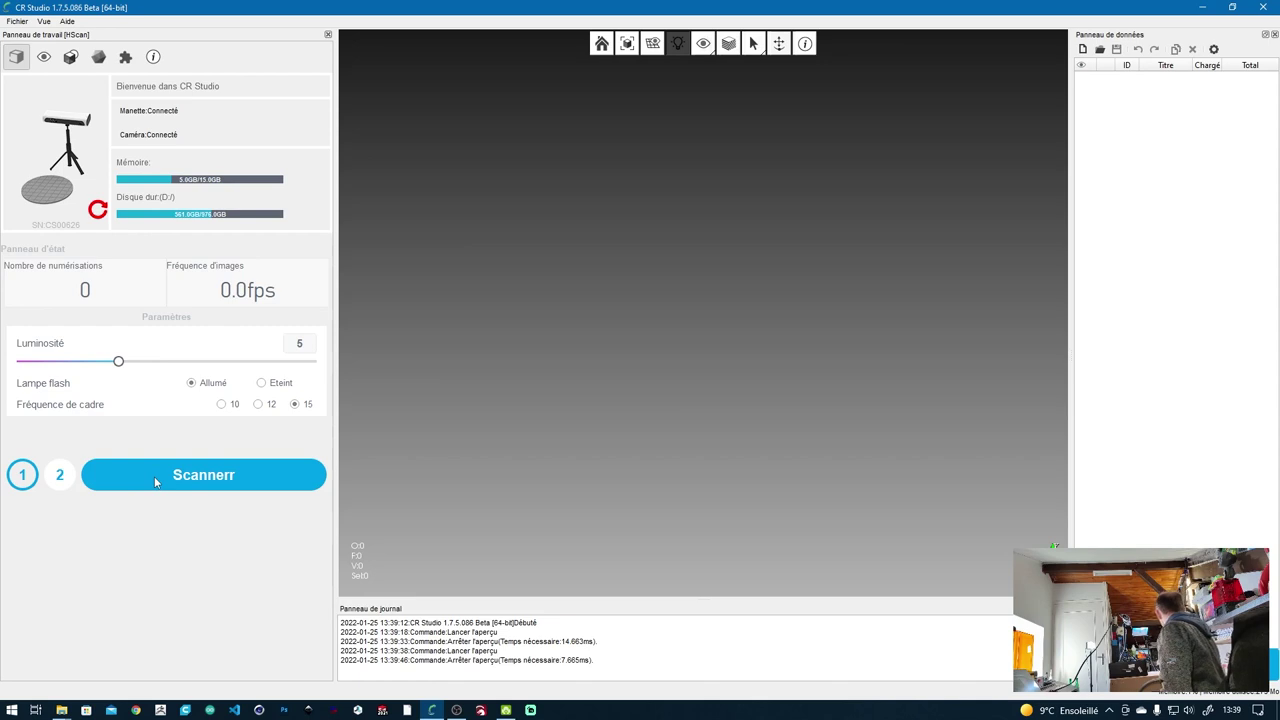
left_click(162, 480)
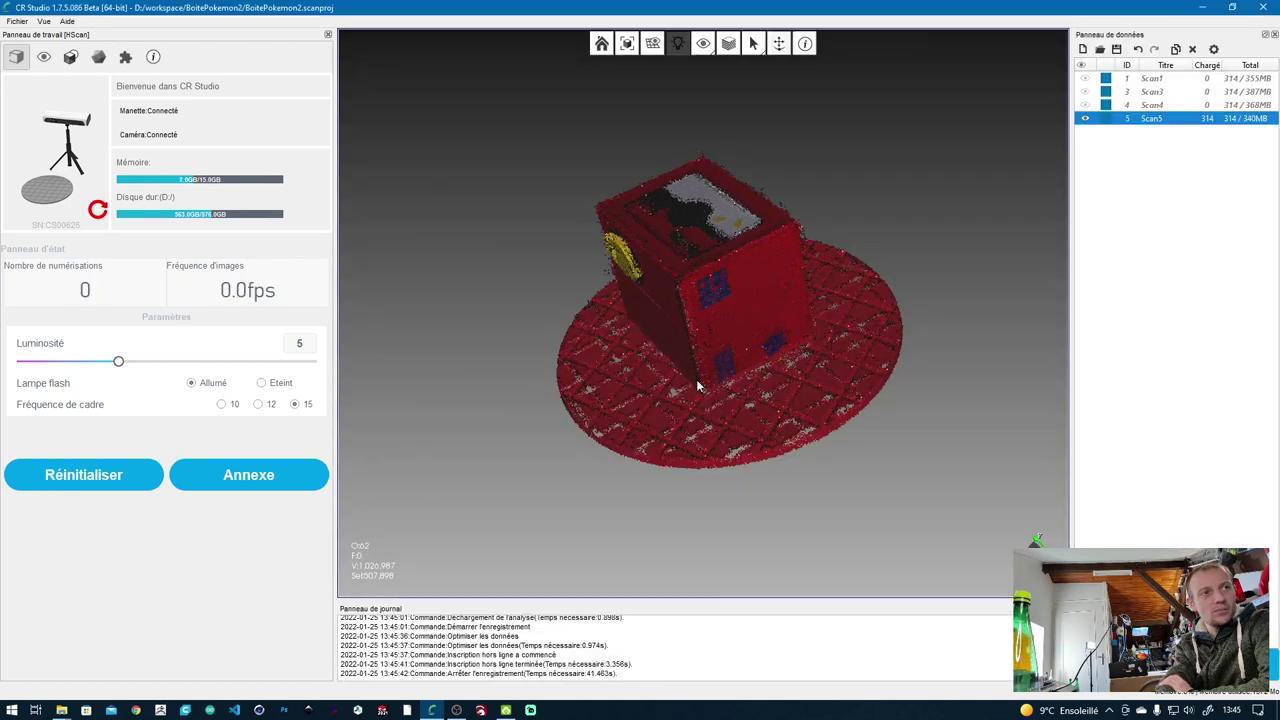
Step: Examine the Scan5 point cloud of the box from several sides and open one of the earlier scans
right_click_drag(696, 379, 872, 344)
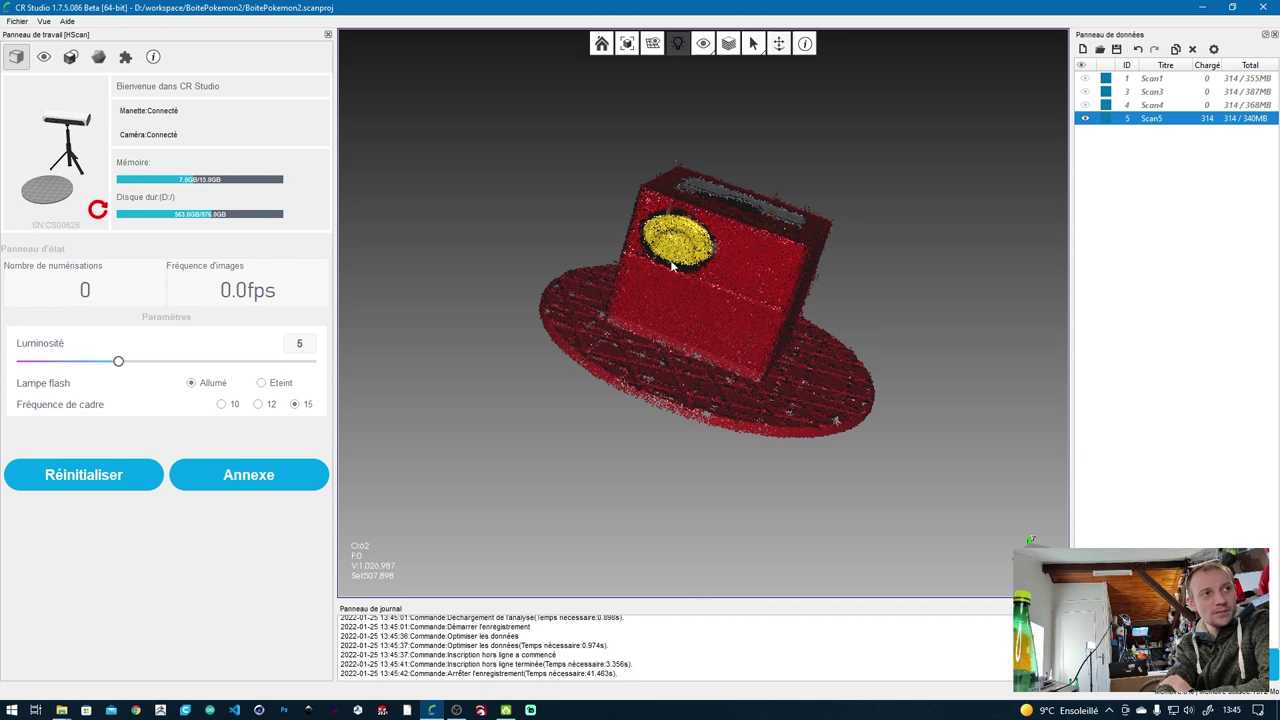
right_click_drag(668, 264, 1069, 199)
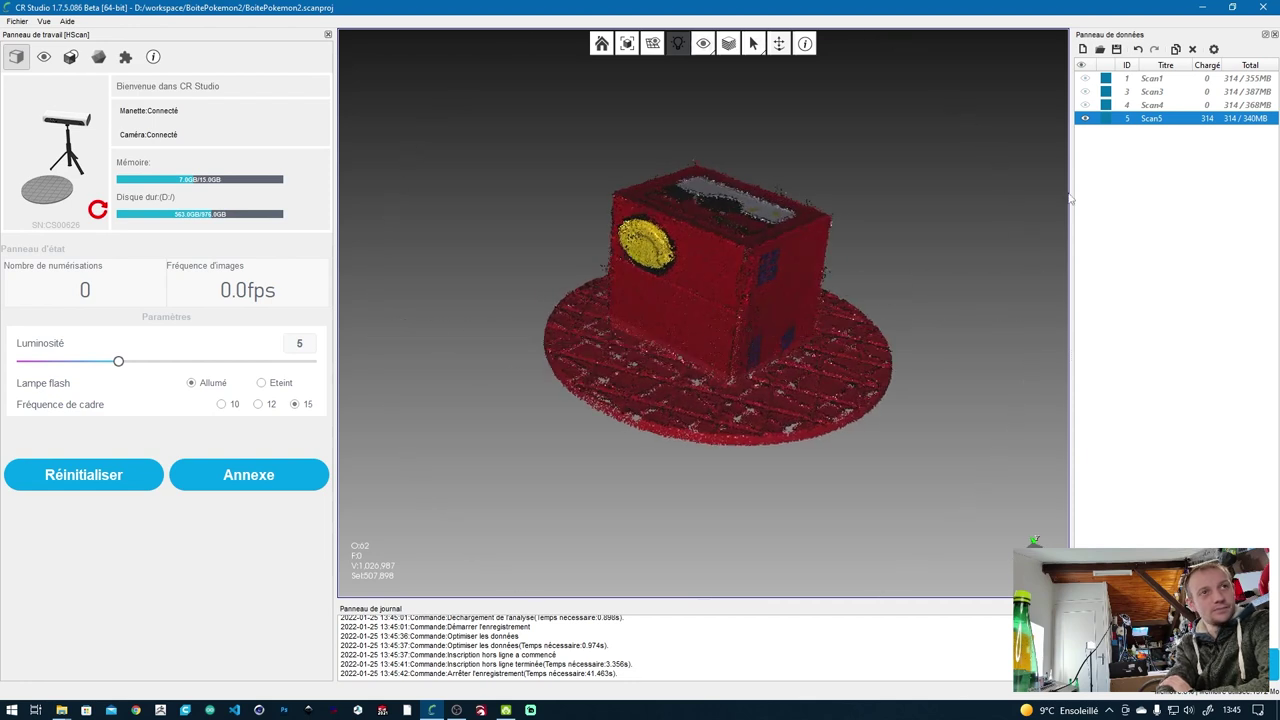
double_click(1158, 85)
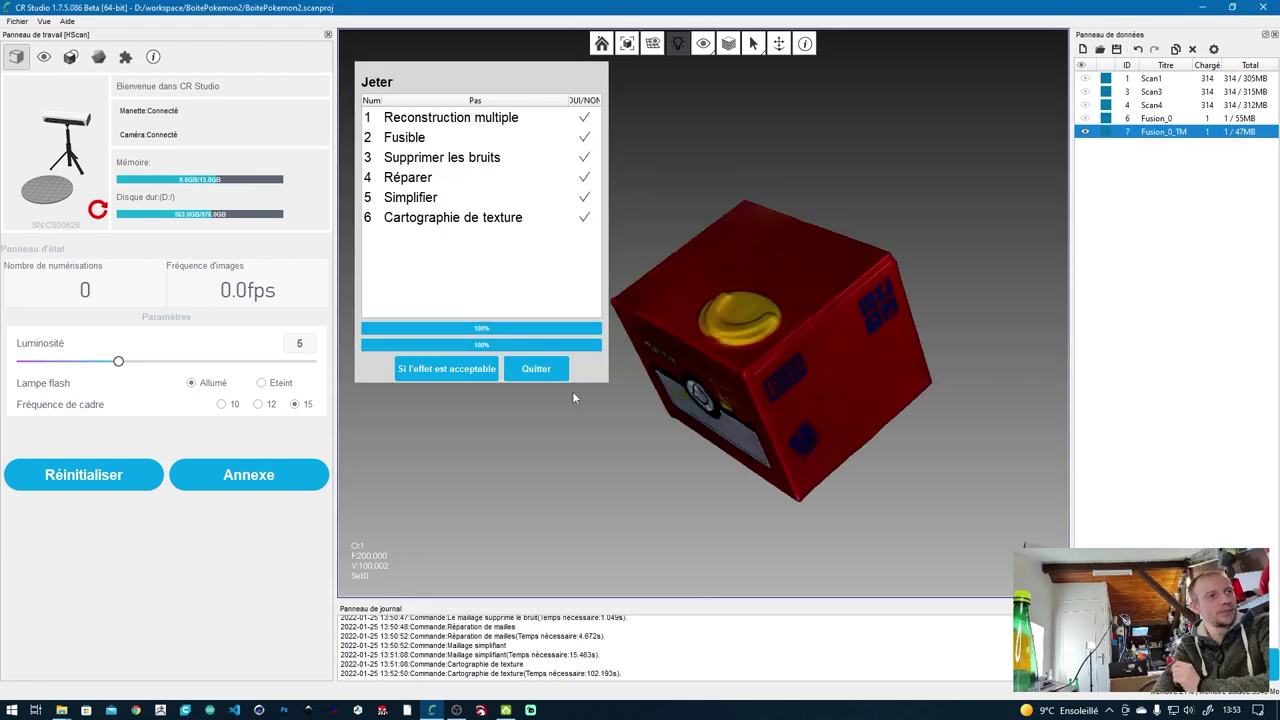
Step: Close the finished processing window and examine the textured box's lid, Pokémon front, stamped side and underside
left_click(537, 372)
left_click_drag(713, 493, 828, 306)
left_click_drag(708, 267, 816, 418)
scroll(815, 415, "up", 2)
scroll(790, 380, "down", 3)
scroll(770, 350, "up", 4)
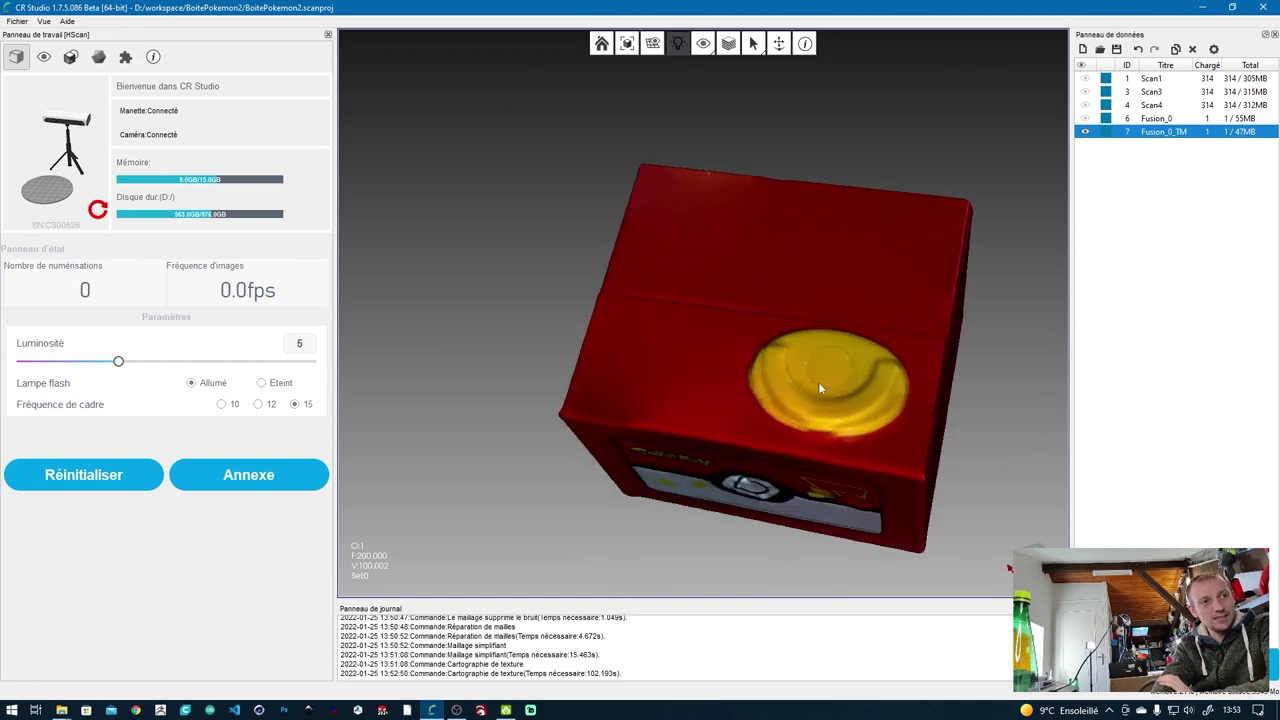
left_click_drag(818, 498, 665, 330)
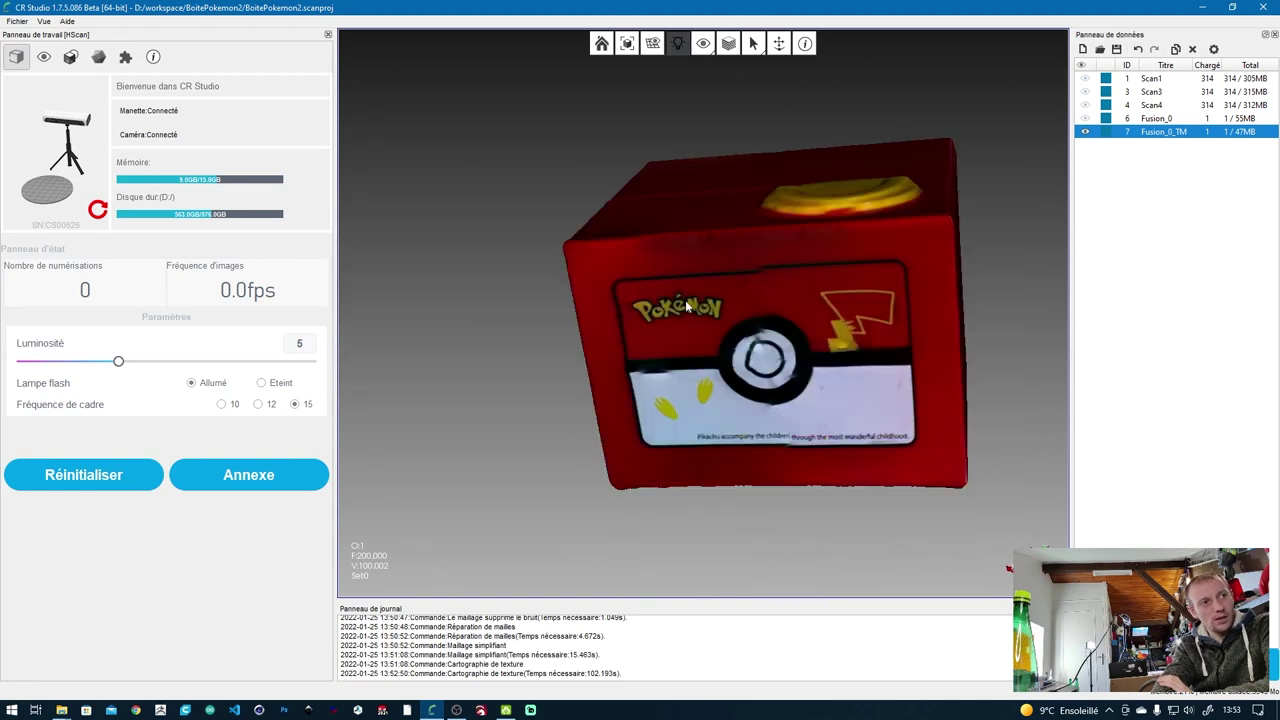
left_click_drag(720, 449, 737, 437)
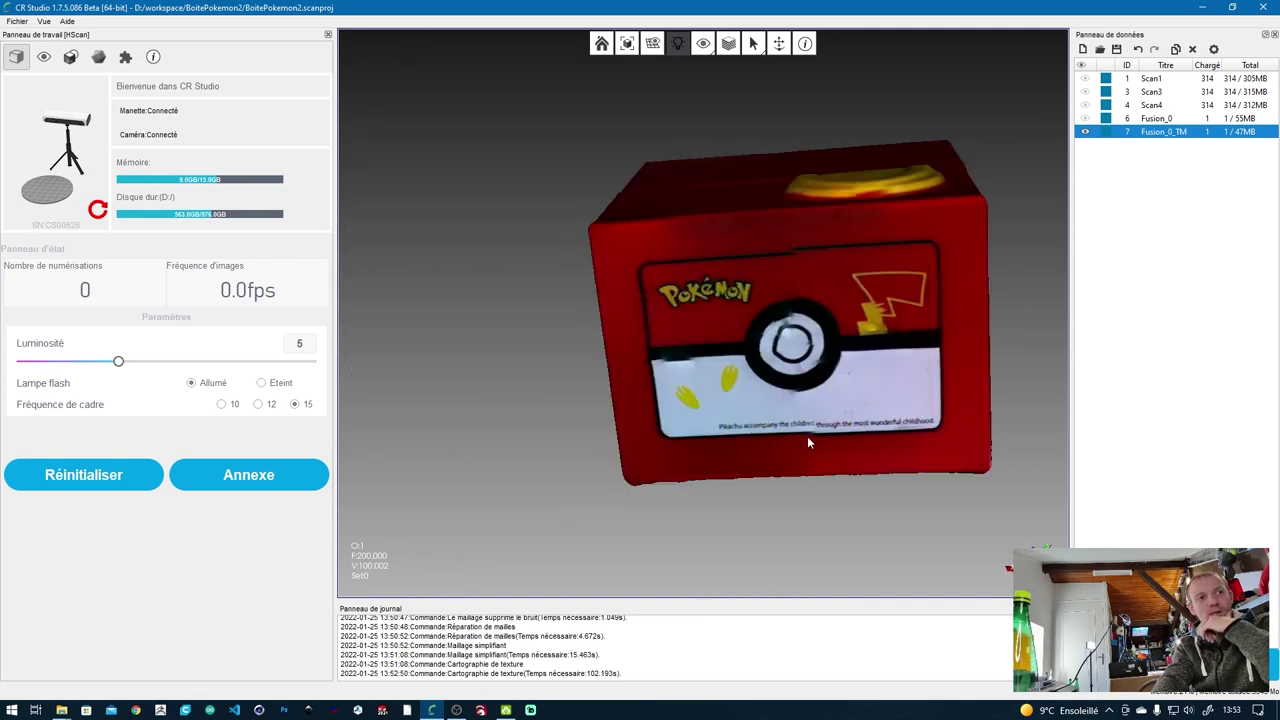
left_click_drag(790, 253, 826, 404)
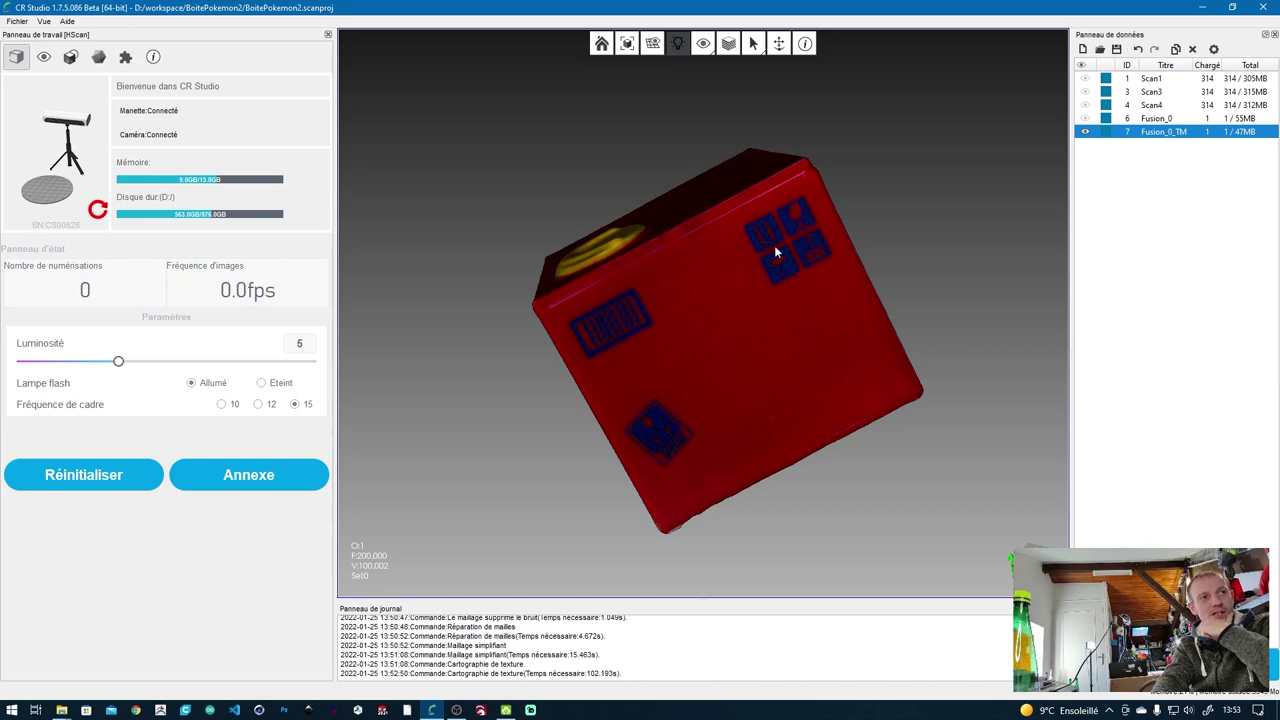
left_click_drag(681, 411, 679, 297)
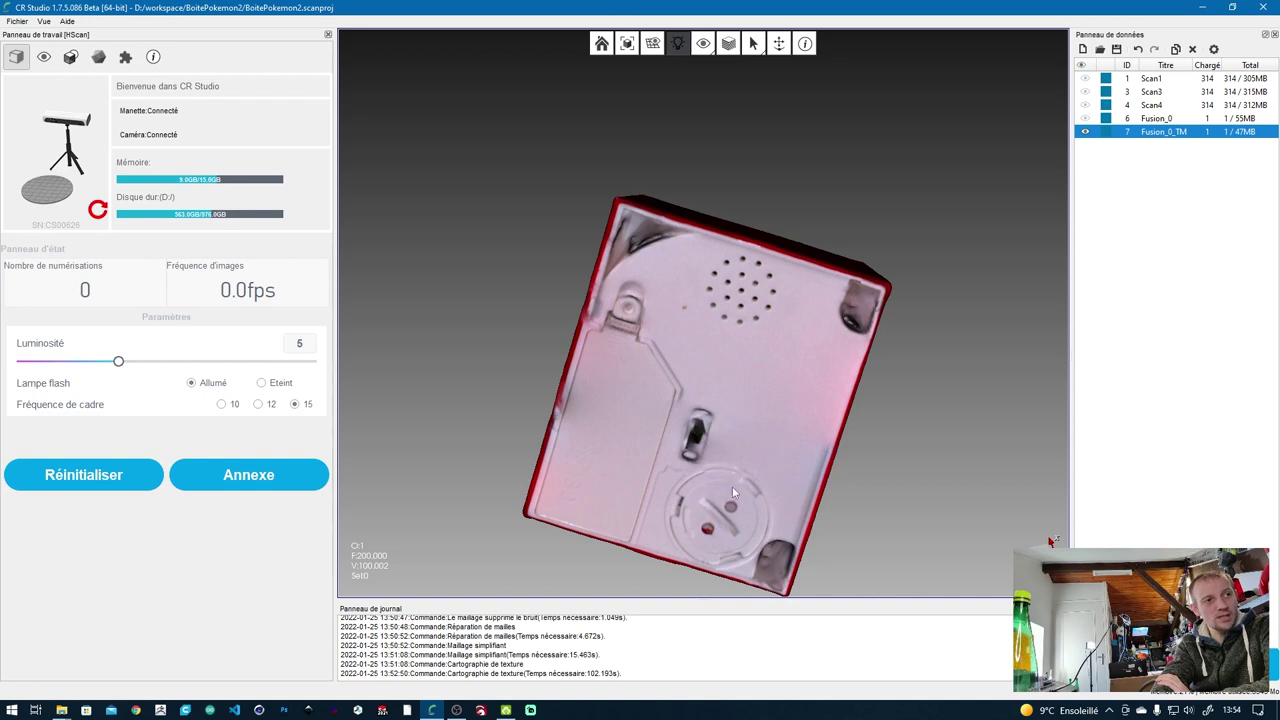
Step: Display the box without its texture, examine the relief of the bare mesh, and restore the textured display
left_click(728, 44)
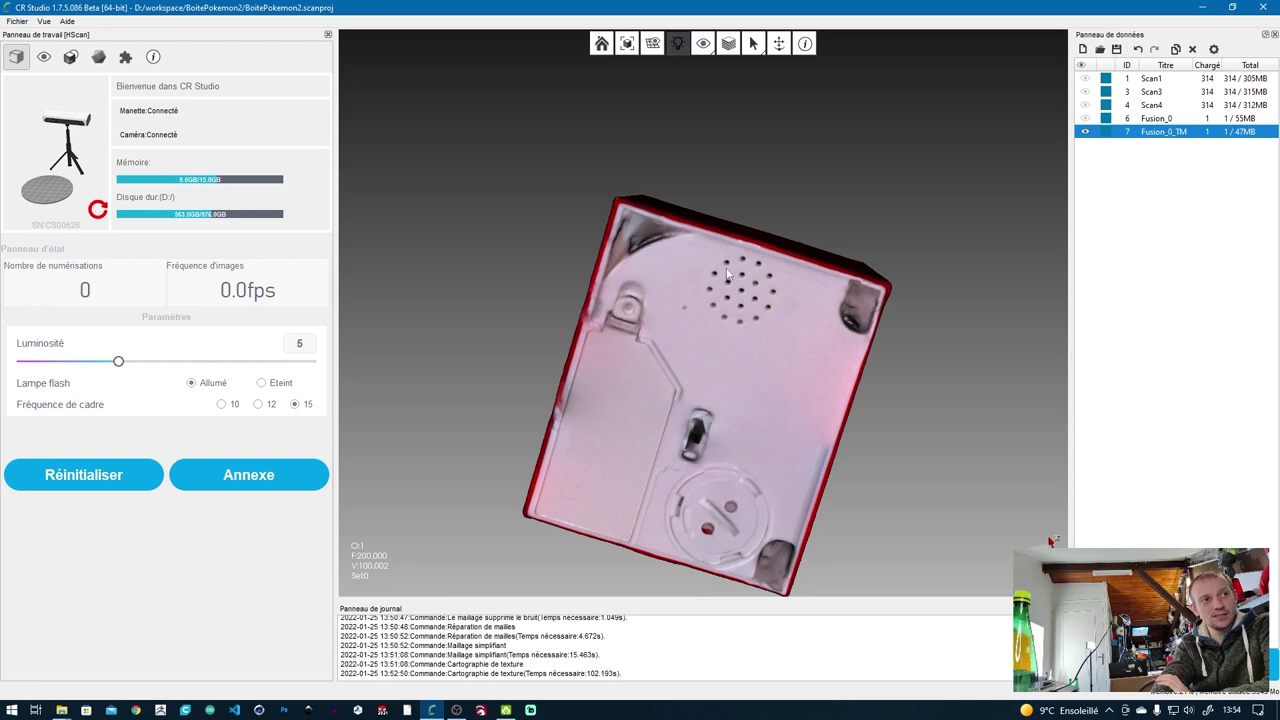
left_click(729, 44)
left_click(729, 44)
left_click(729, 44)
left_click_drag(811, 377, 783, 189)
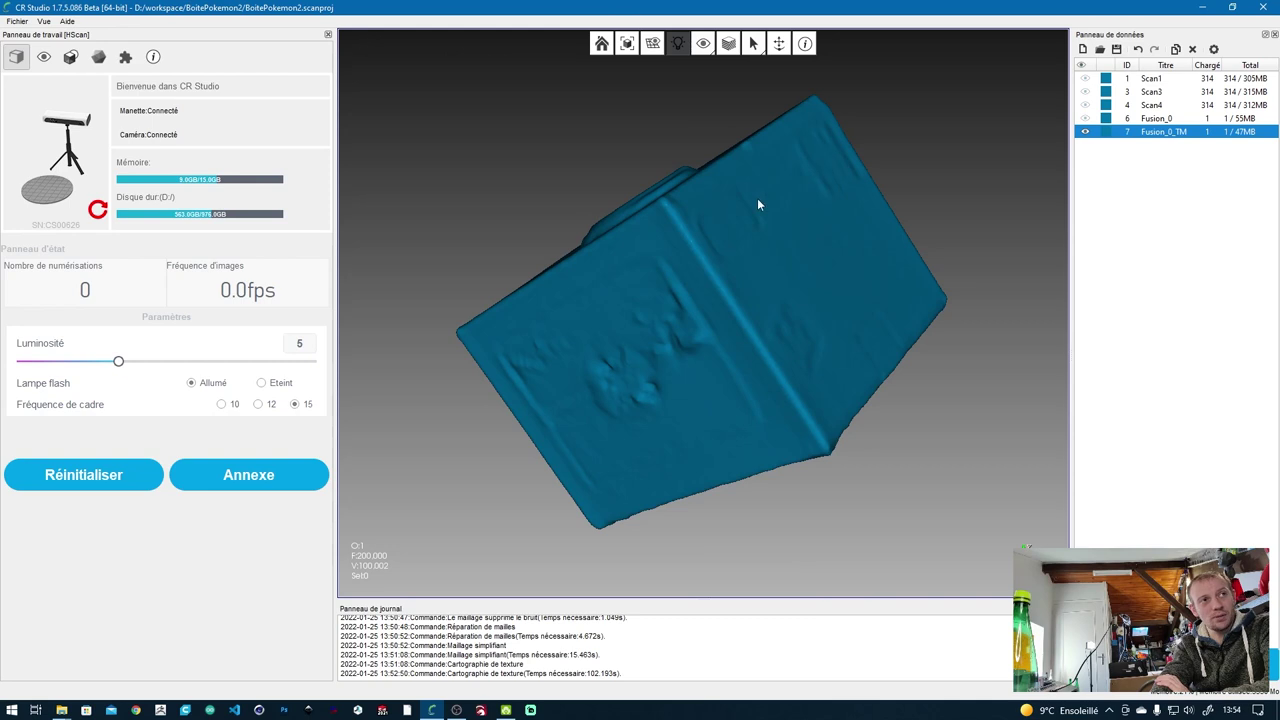
left_click_drag(845, 227, 758, 281)
left_click_drag(726, 323, 866, 365)
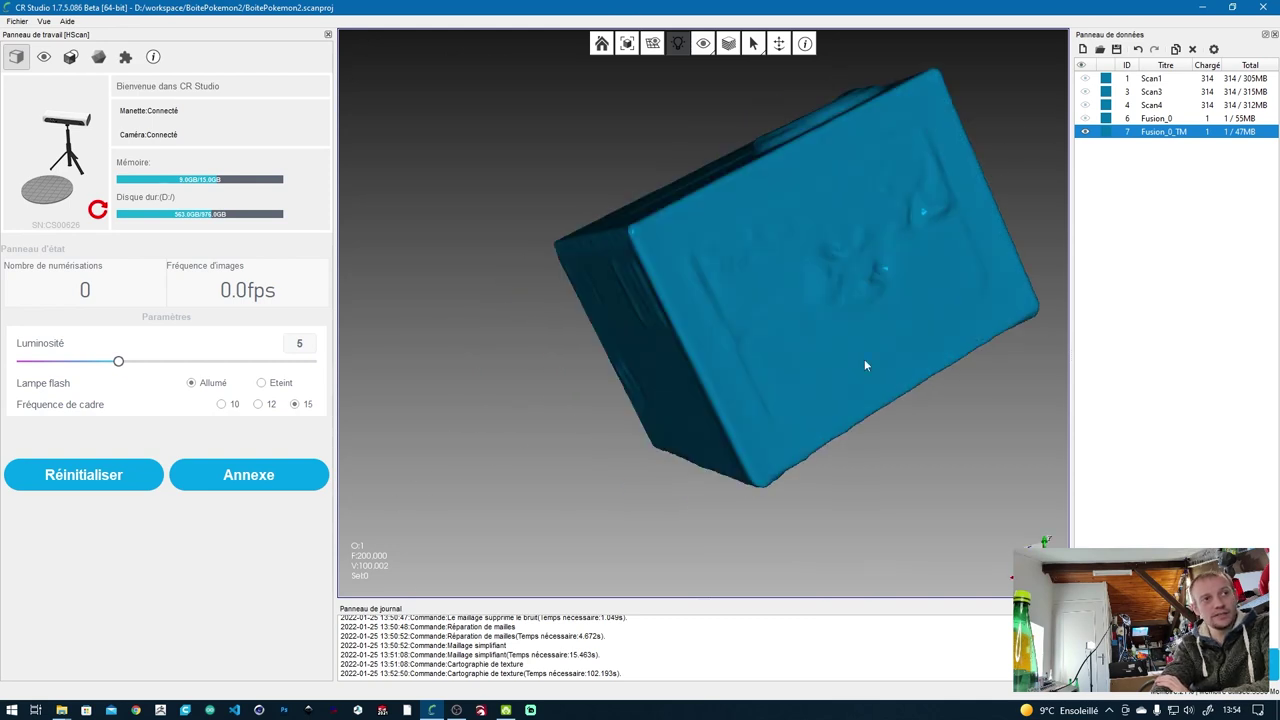
left_click(737, 50)
left_click_drag(782, 275, 800, 433)
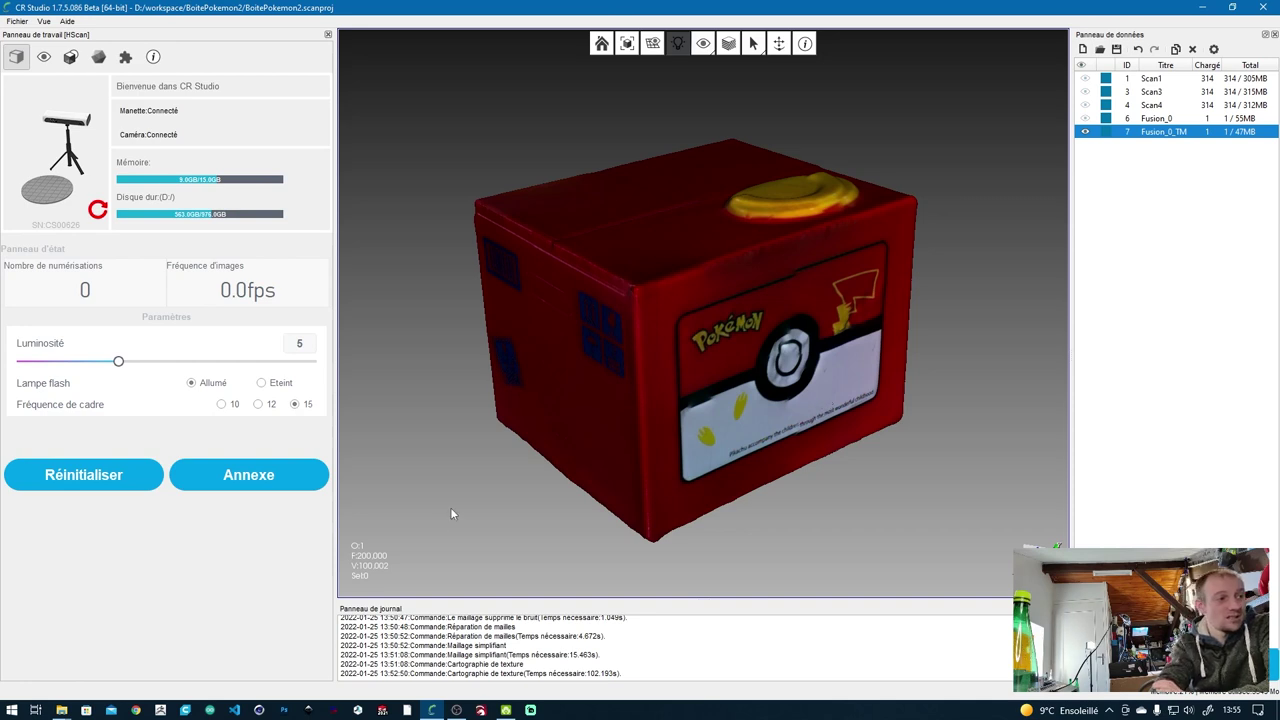
Step: Switch to Cinema 4D and open the exported BoitePokemon.obj model from the desktop
left_click(259, 710)
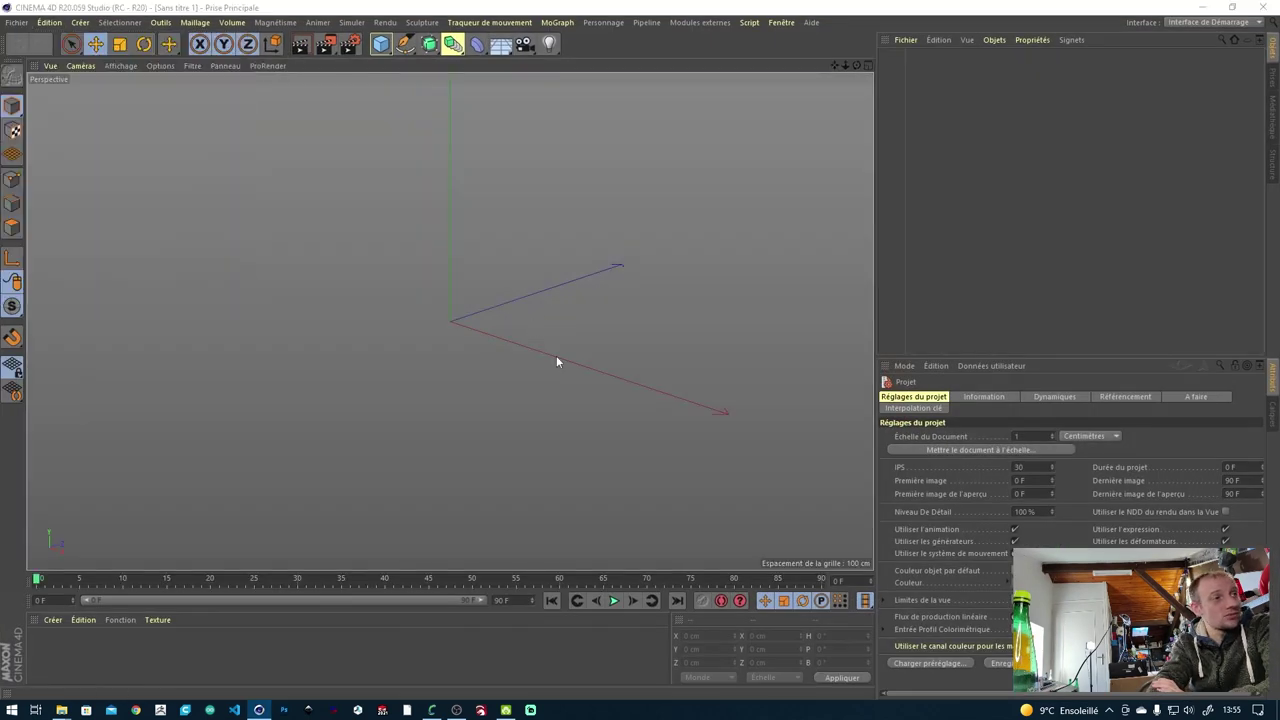
key("ctrl+o")
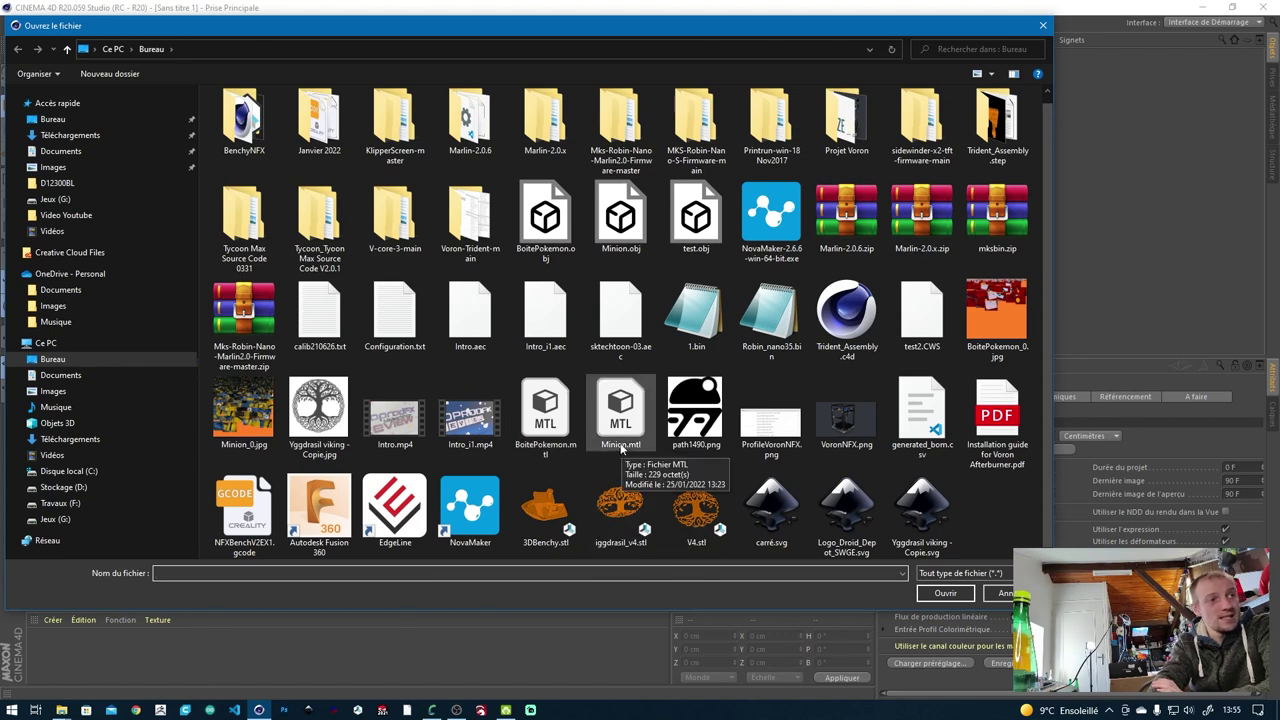
double_click(548, 425)
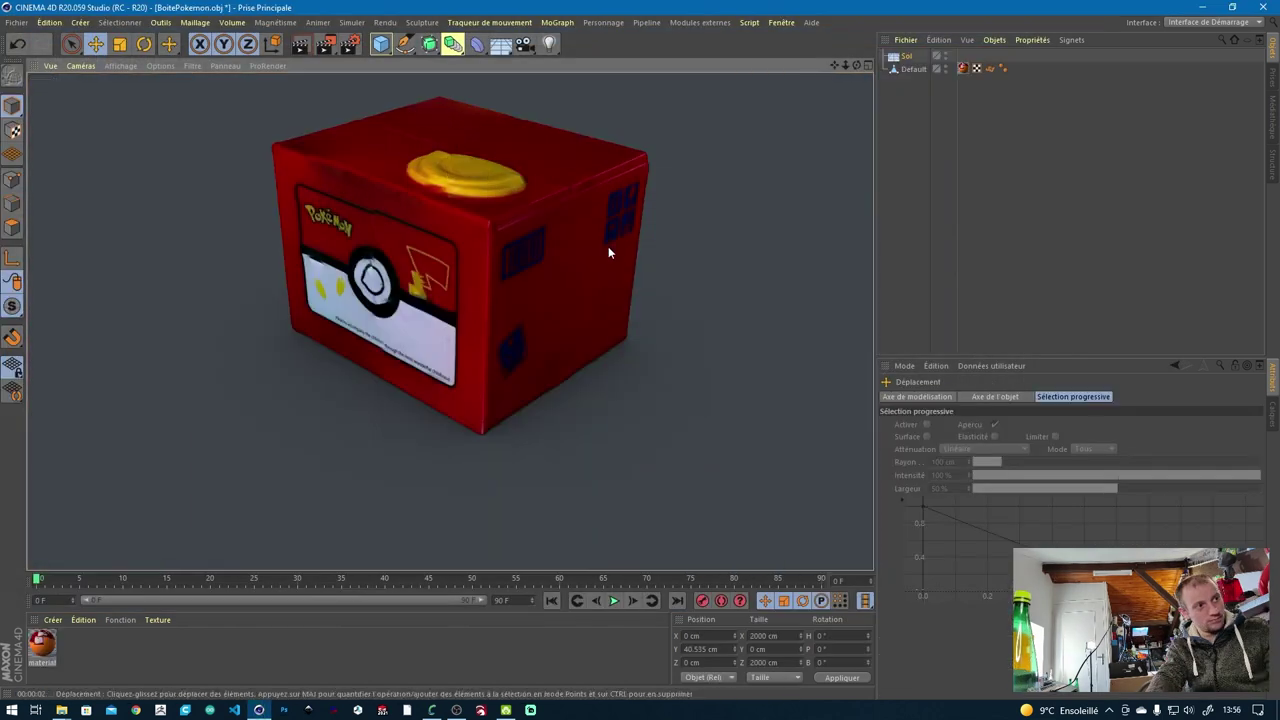
Step: Add a physical sky to the box scene and render the view
scroll(622, 301, "down", 5)
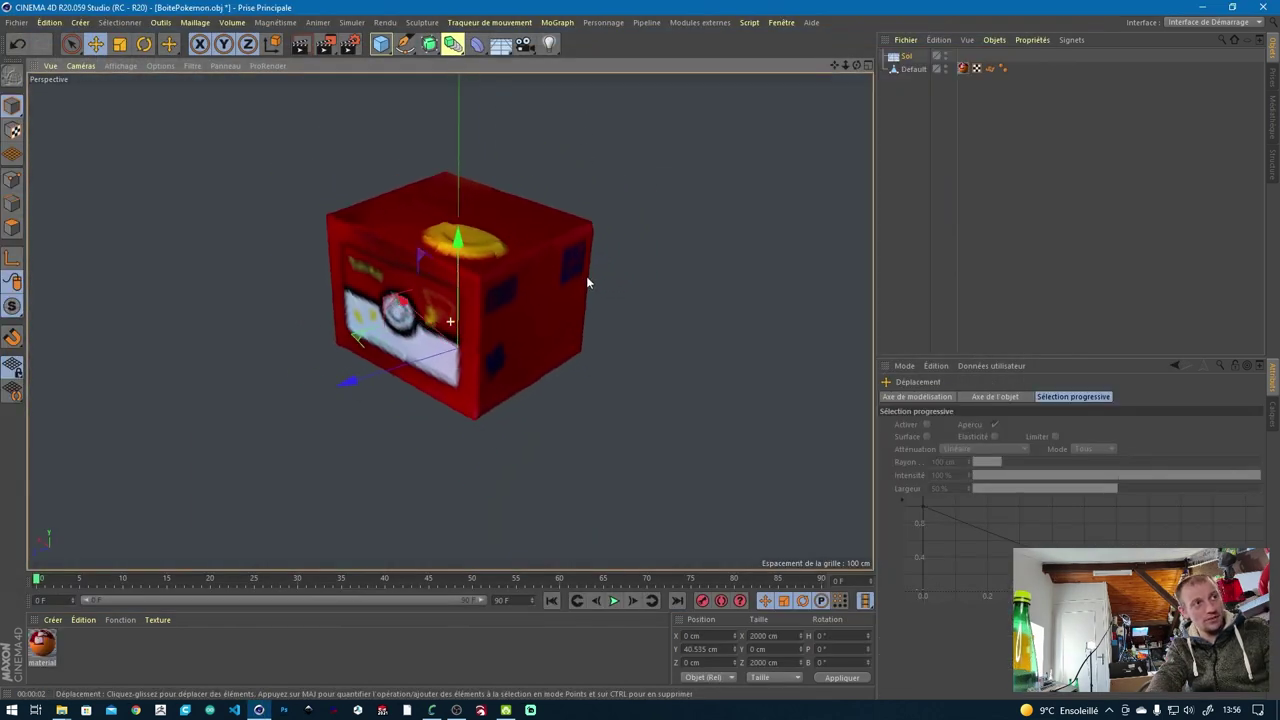
left_click(514, 48)
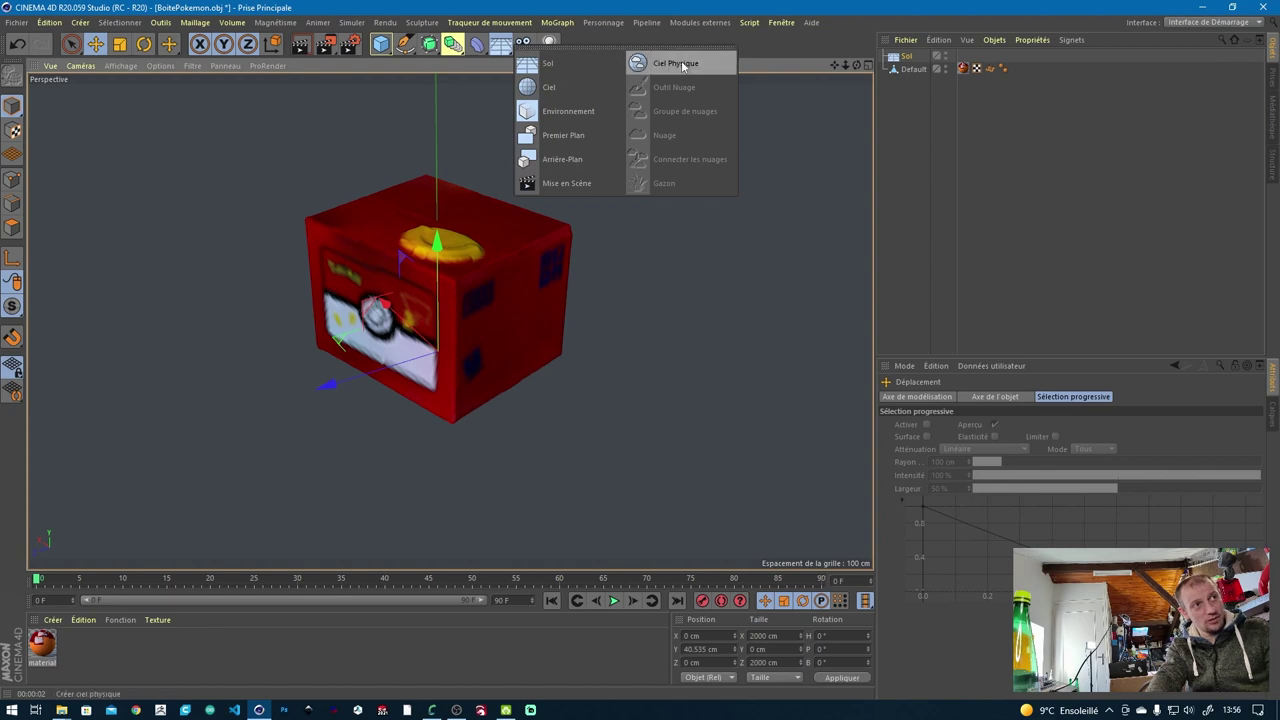
left_click(648, 60)
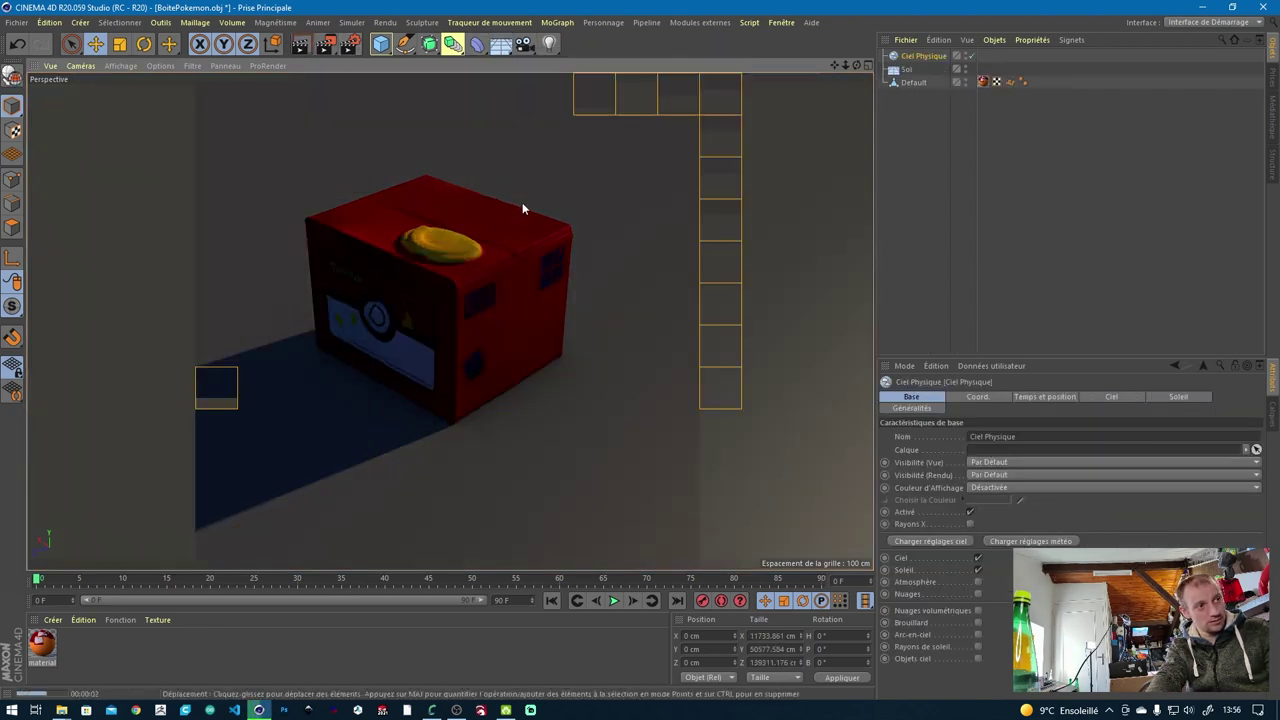
left_click(485, 242)
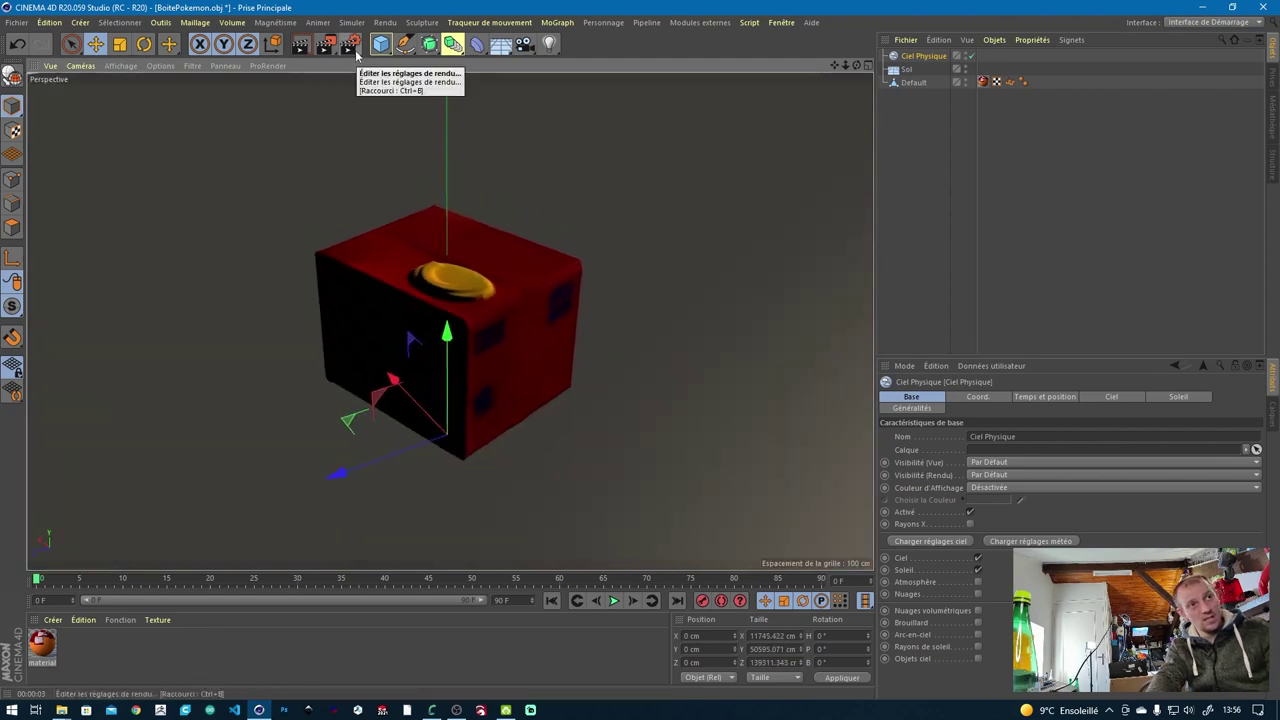
Step: Add a light and move it about 117 cm along Z and up to about 189 cm in Y
left_click_drag(548, 44, 607, 68)
left_click(607, 68)
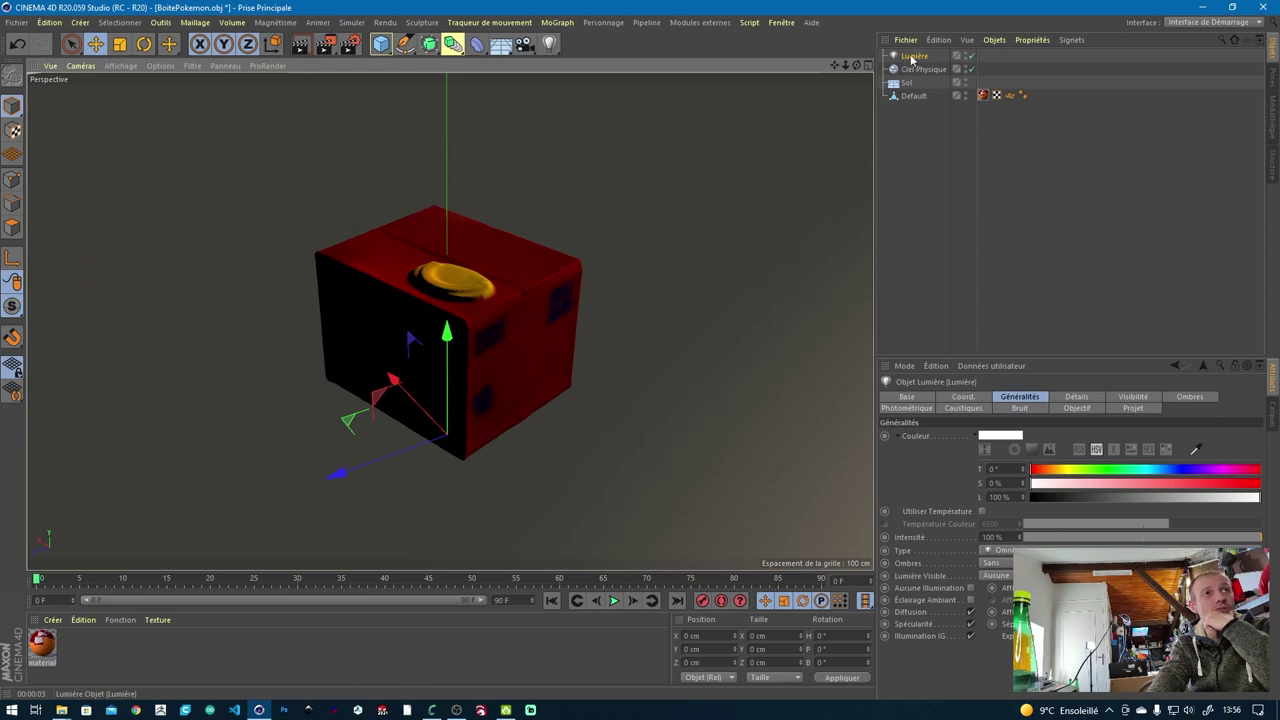
scroll(500, 395, "down", 2)
left_click_drag(350, 462, 210, 490)
left_click_drag(325, 378, 300, 105)
Step: Give the light shadow-map shadows and render the view of the Pokémon box
left_click(1000, 564)
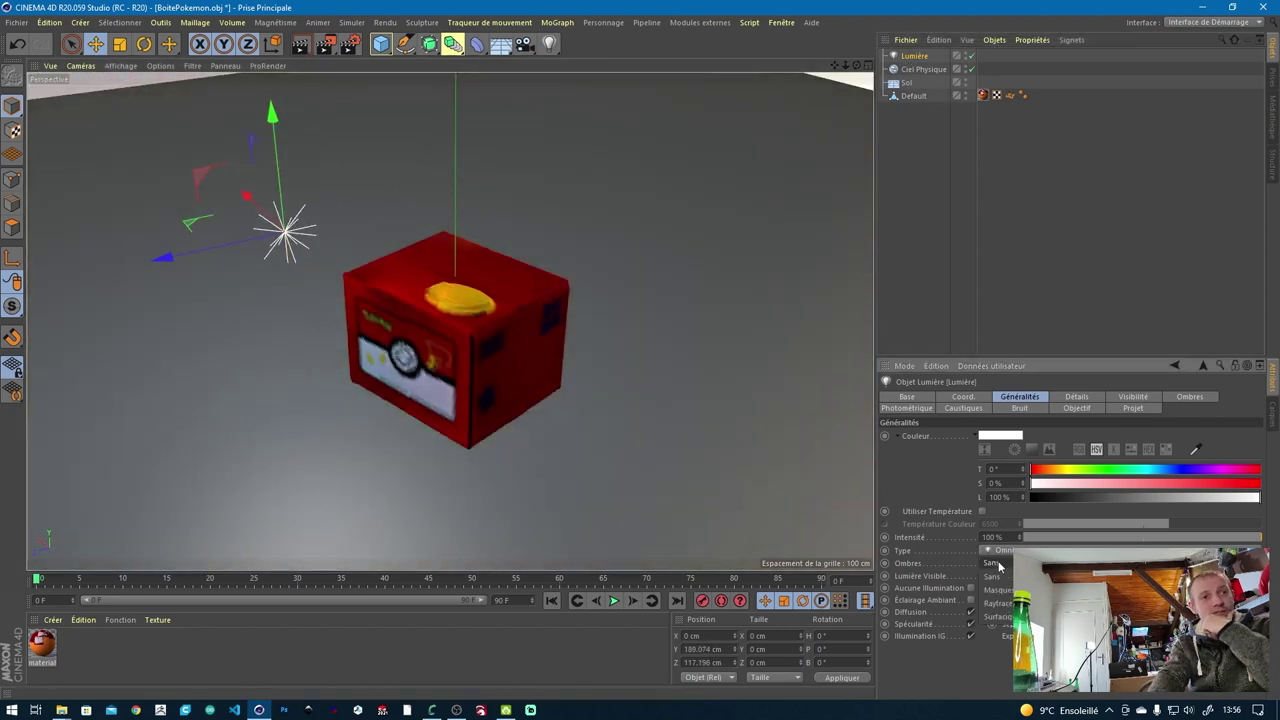
left_click(1000, 582)
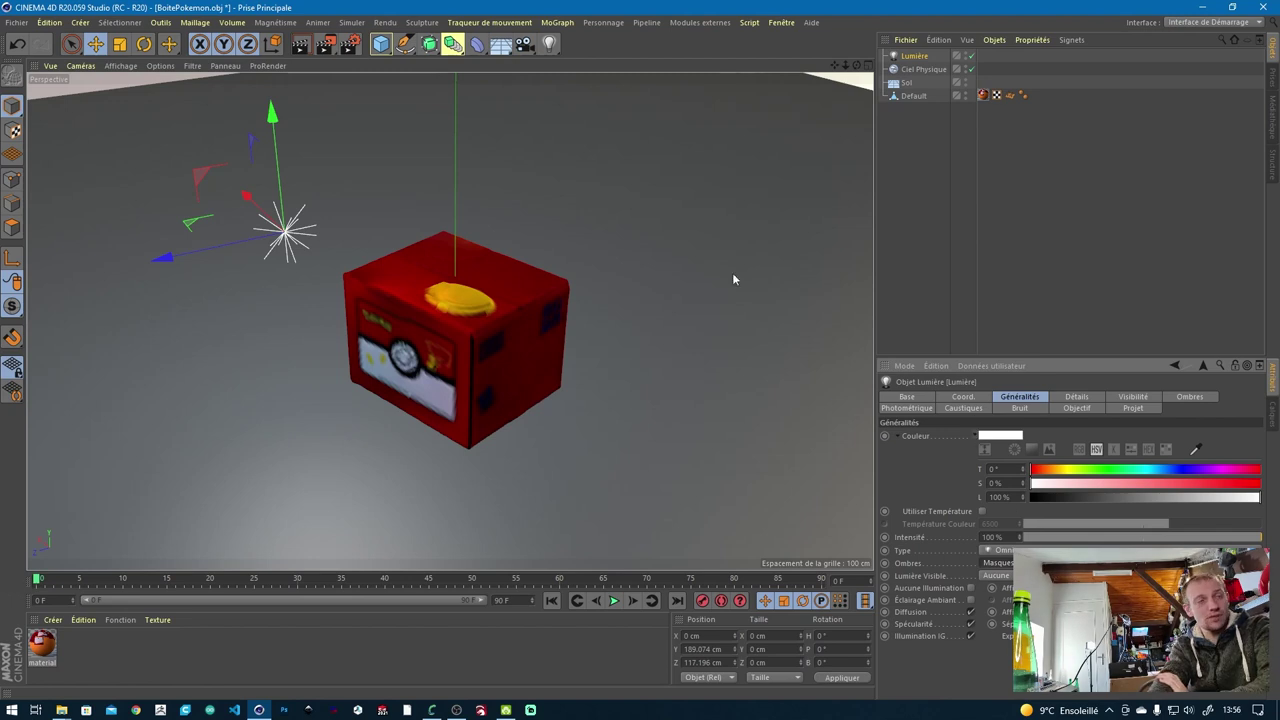
left_click(337, 48)
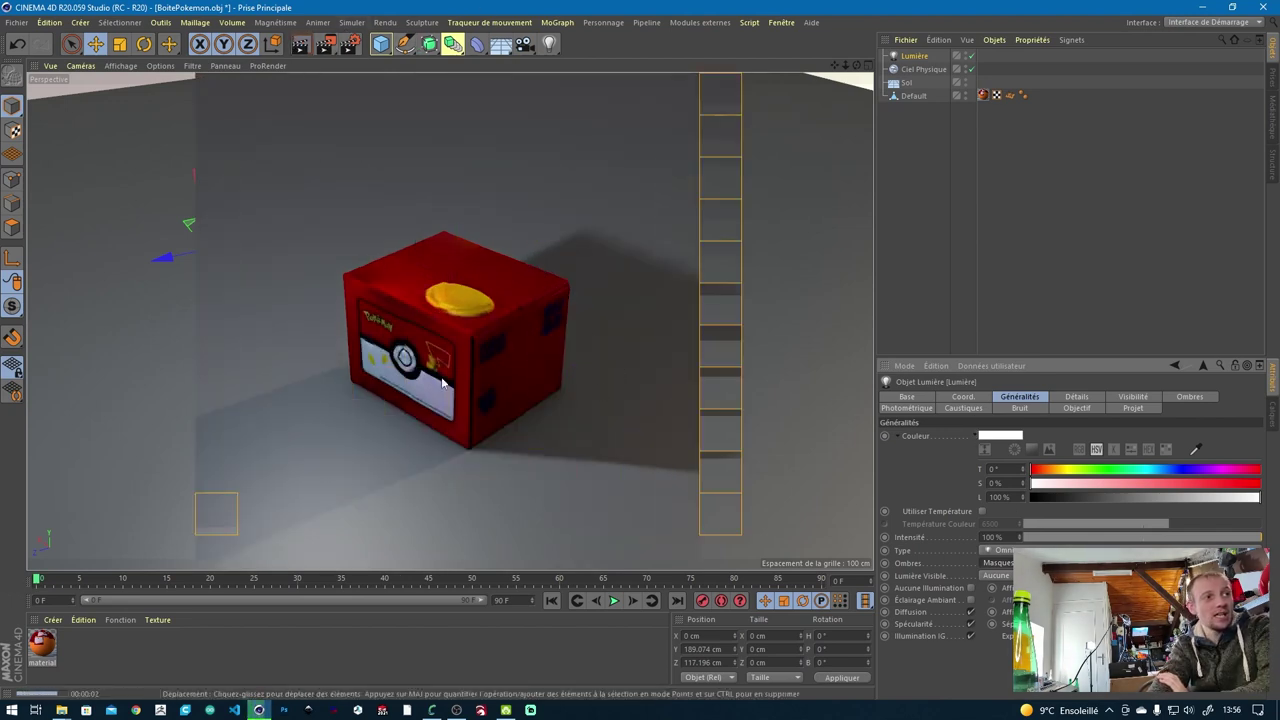
scroll(478, 374, "down", 5)
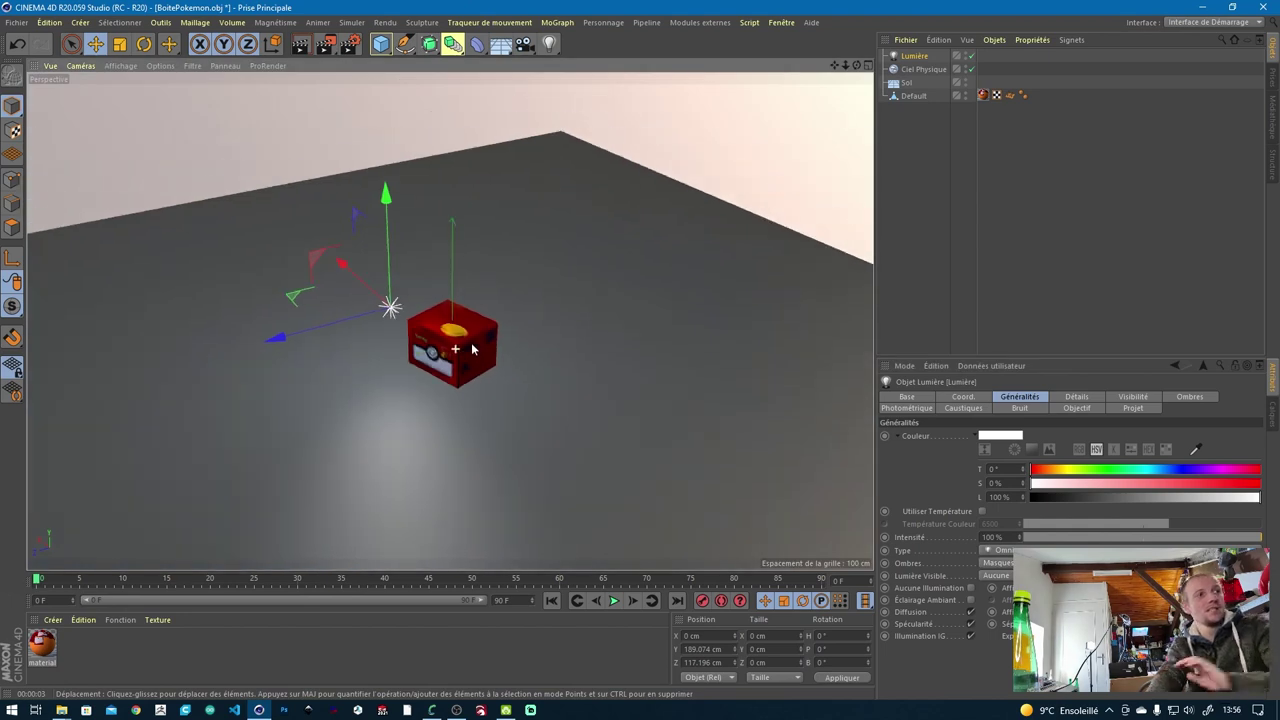
Step: Render the view of the Pokémon box from a lower, wider angle
middle_click_drag(480, 374, 637, 348)
left_click_drag(637, 348, 420, 260, "alt")
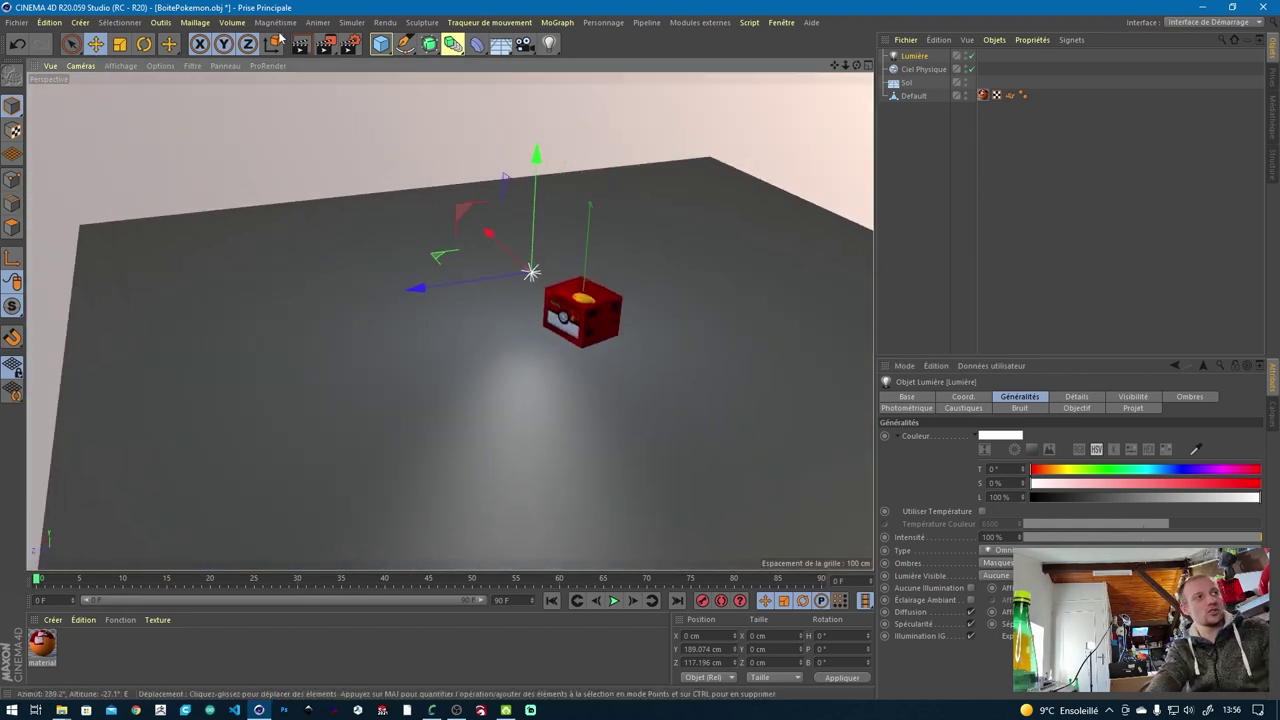
left_click(302, 47)
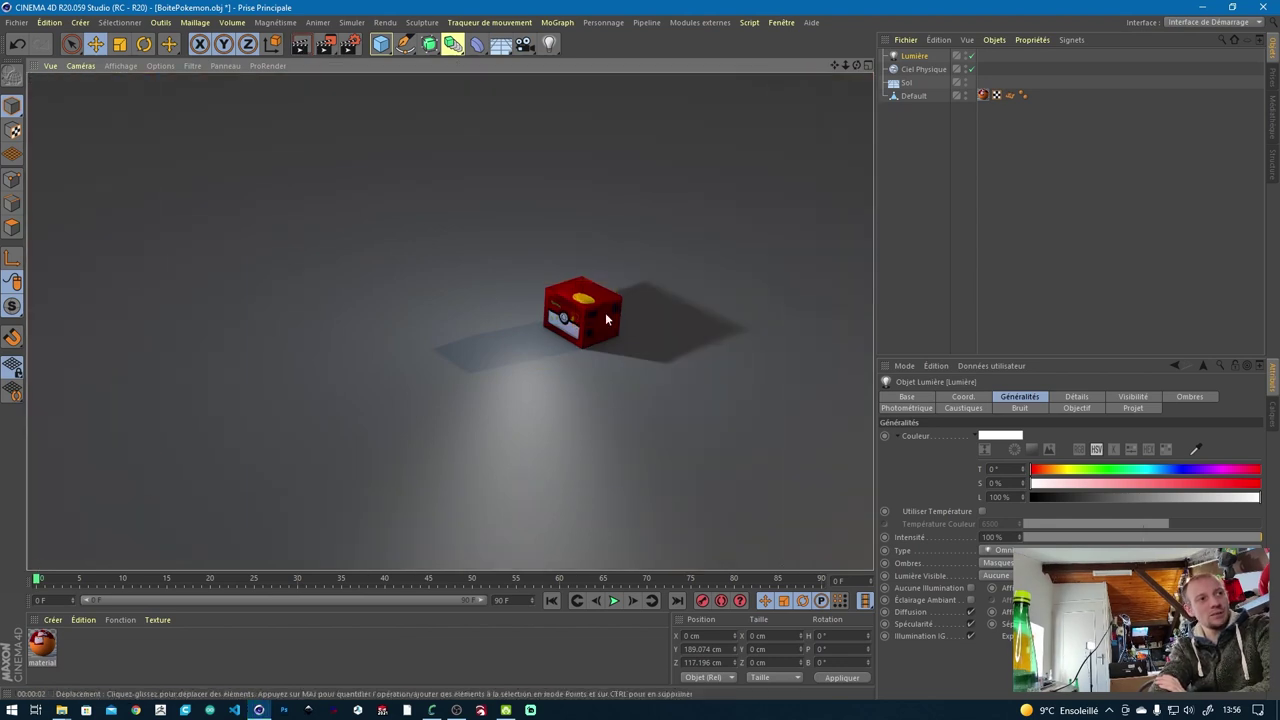
Step: Open the exported Minion.obj model with the default OBJ import settings
left_click(14, 22)
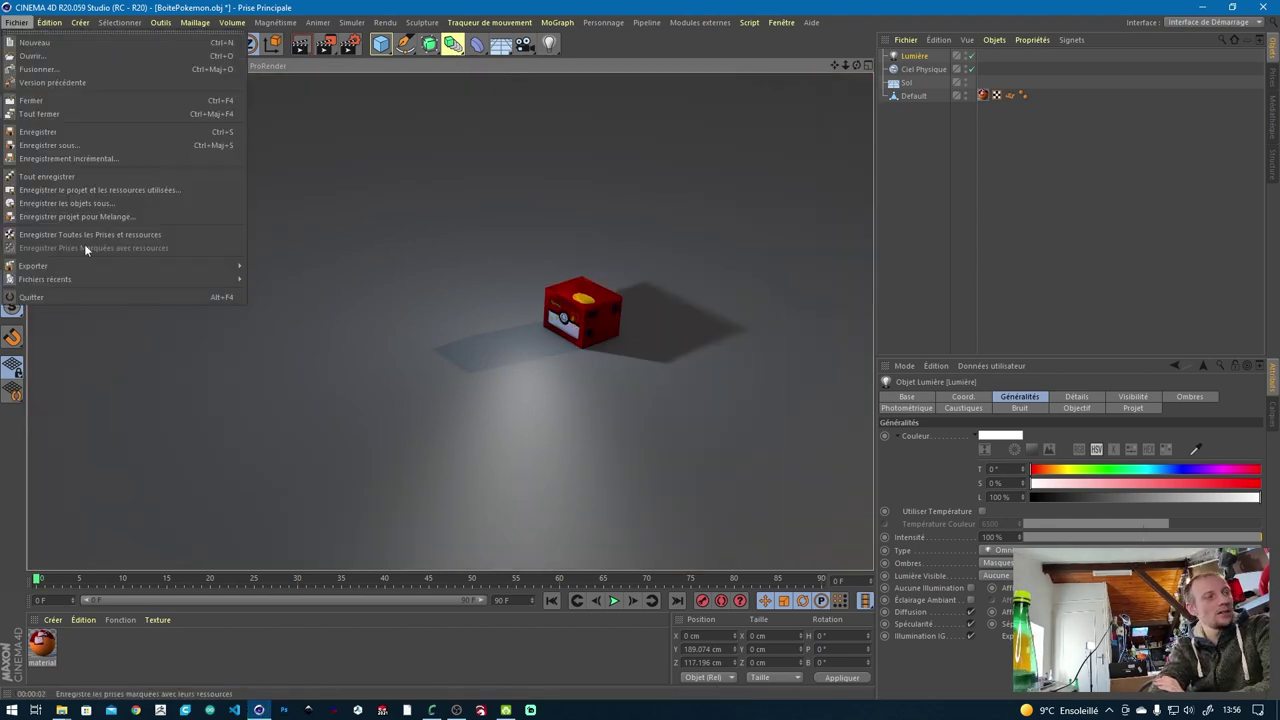
left_click(32, 55)
double_click(614, 230)
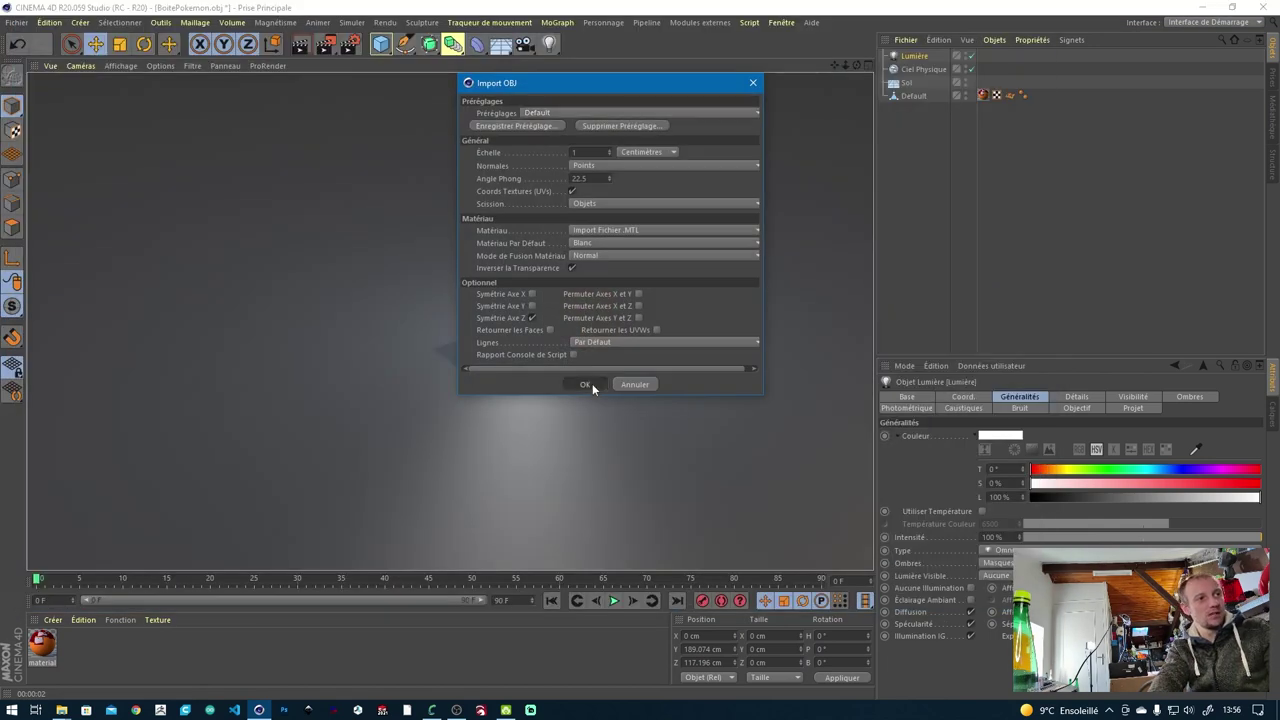
left_click(586, 384)
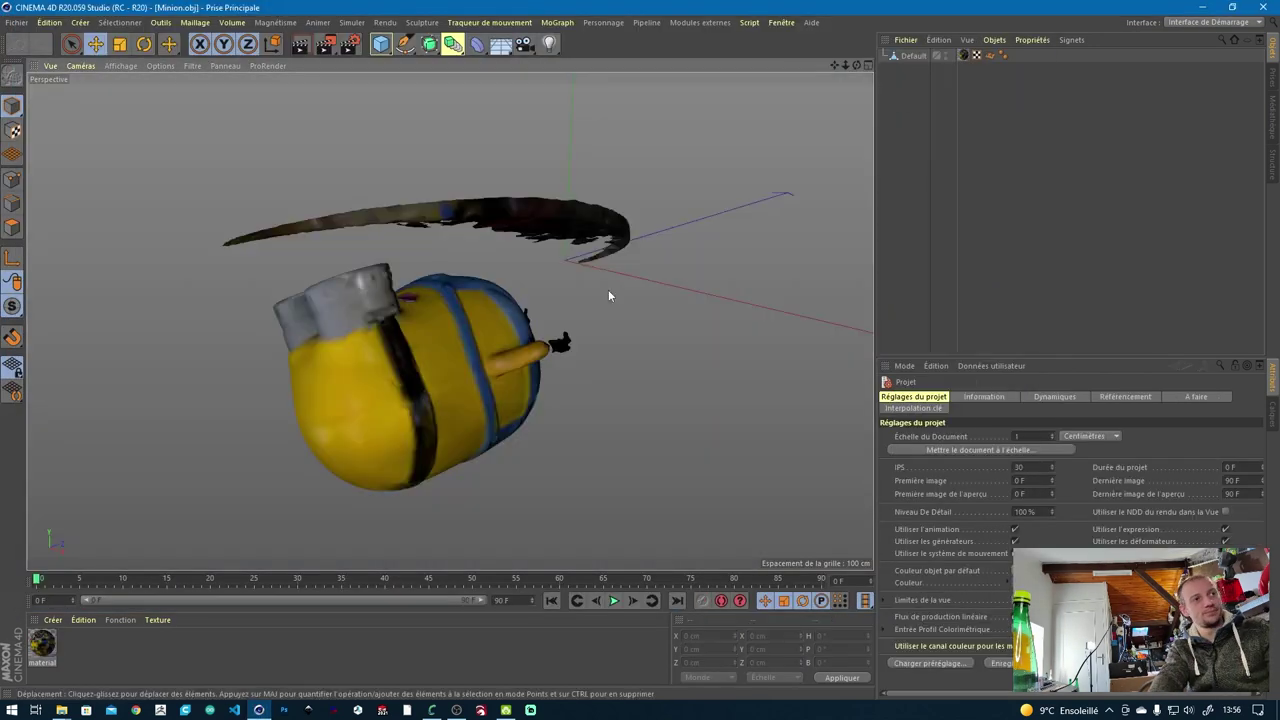
Step: Select the Minion mesh and bring it into the BoitePokemon.obj scene
left_click(470, 366)
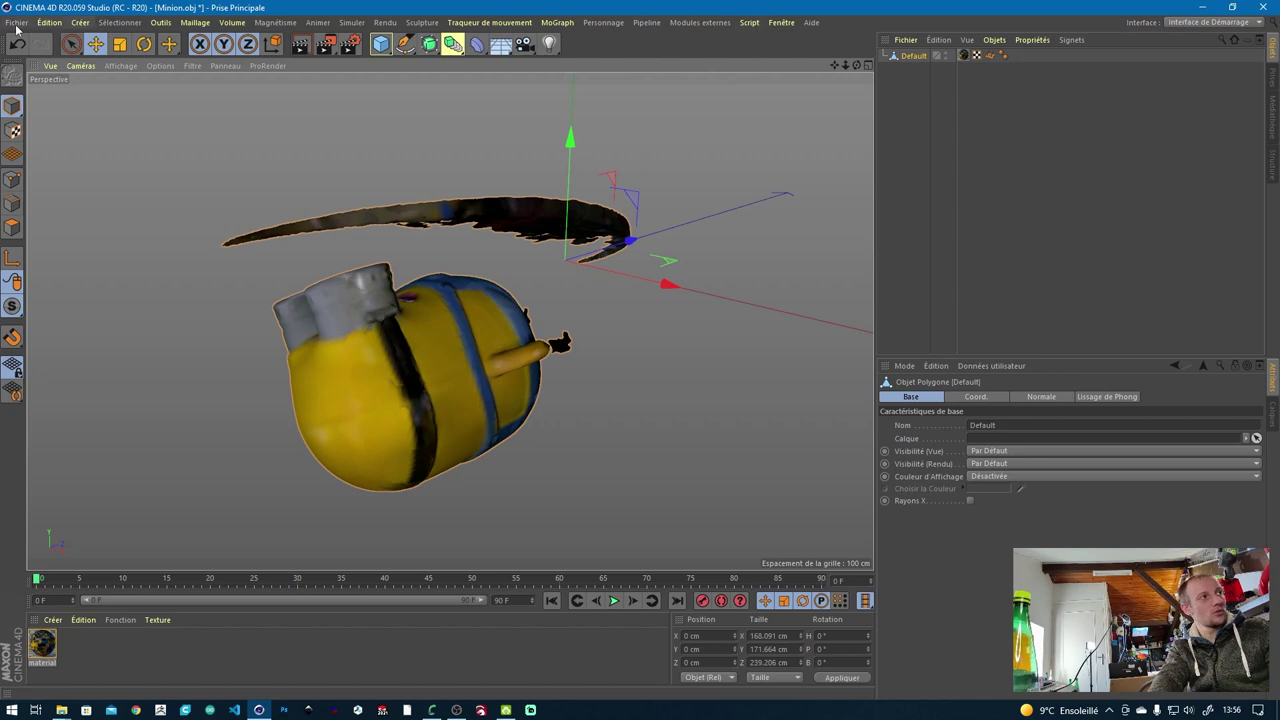
left_click(781, 22)
left_click(815, 377)
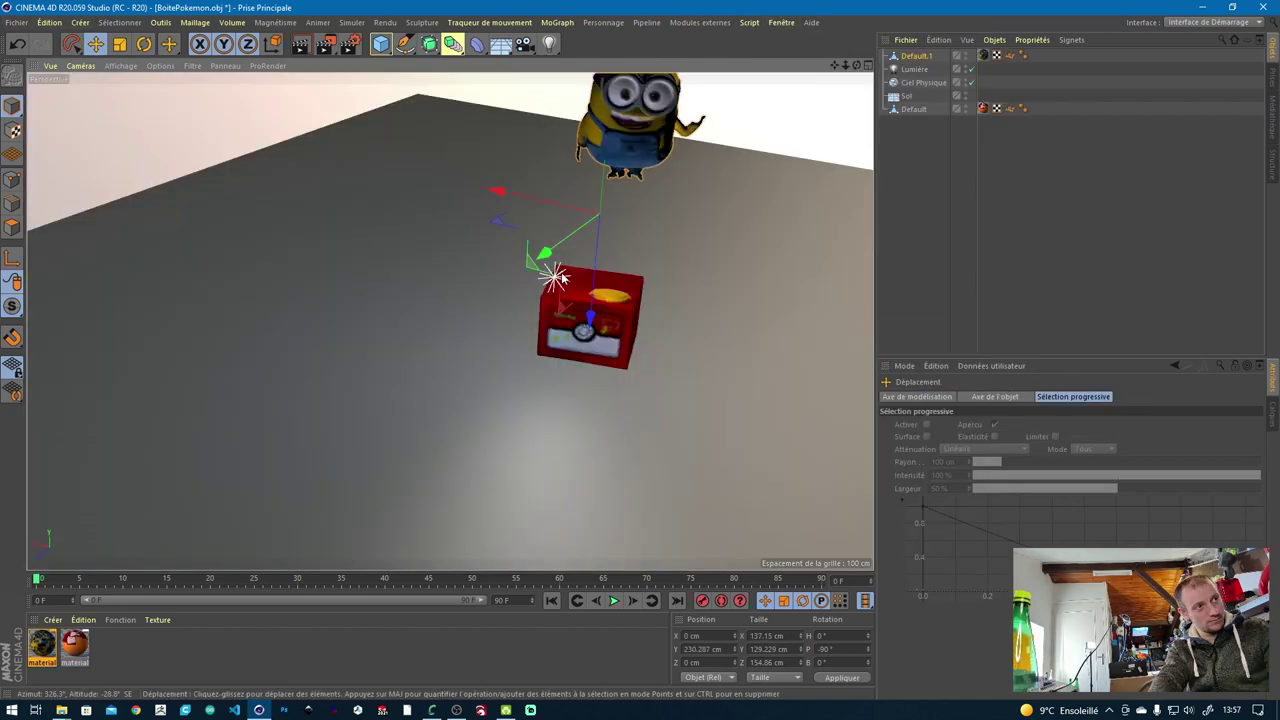
Step: Place the Minion beside the box at about -119 cm in X and 2 cm in Y, and render the view
left_click_drag(335, 335, 400, 503)
left_click_drag(480, 457, 420, 422, "alt")
left_click_drag(424, 512, 474, 416)
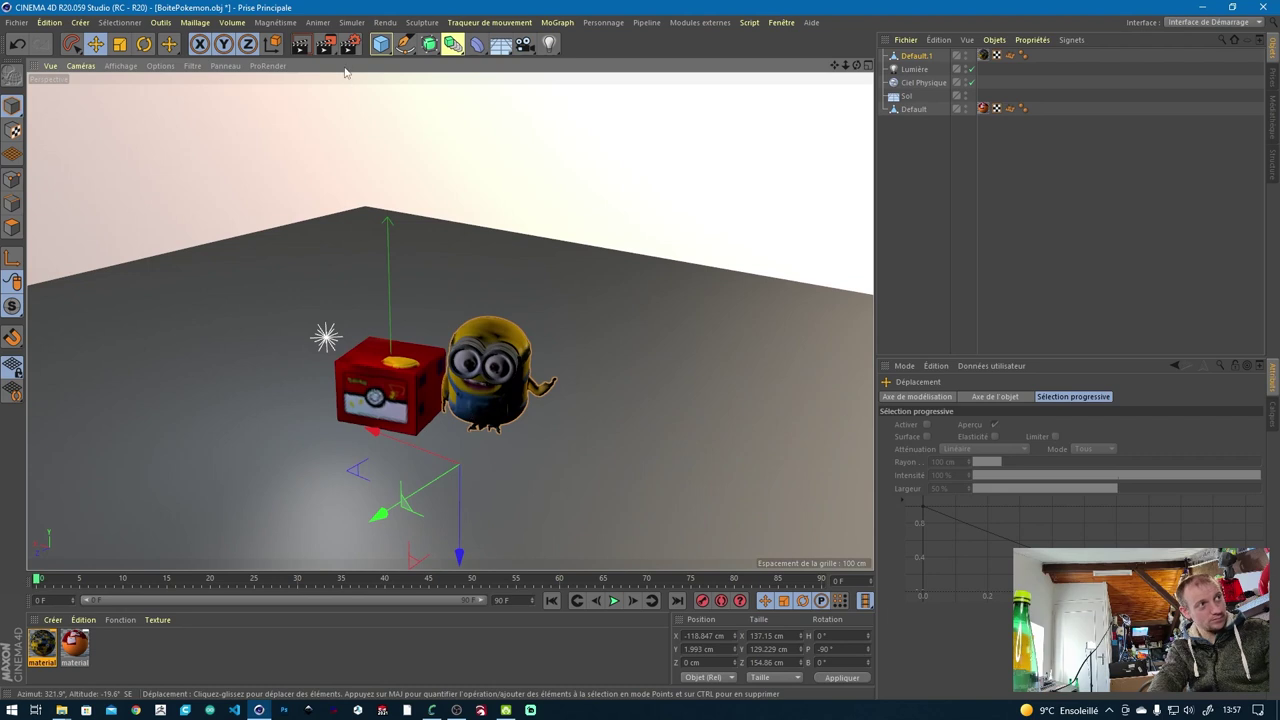
key("ctrl+r")
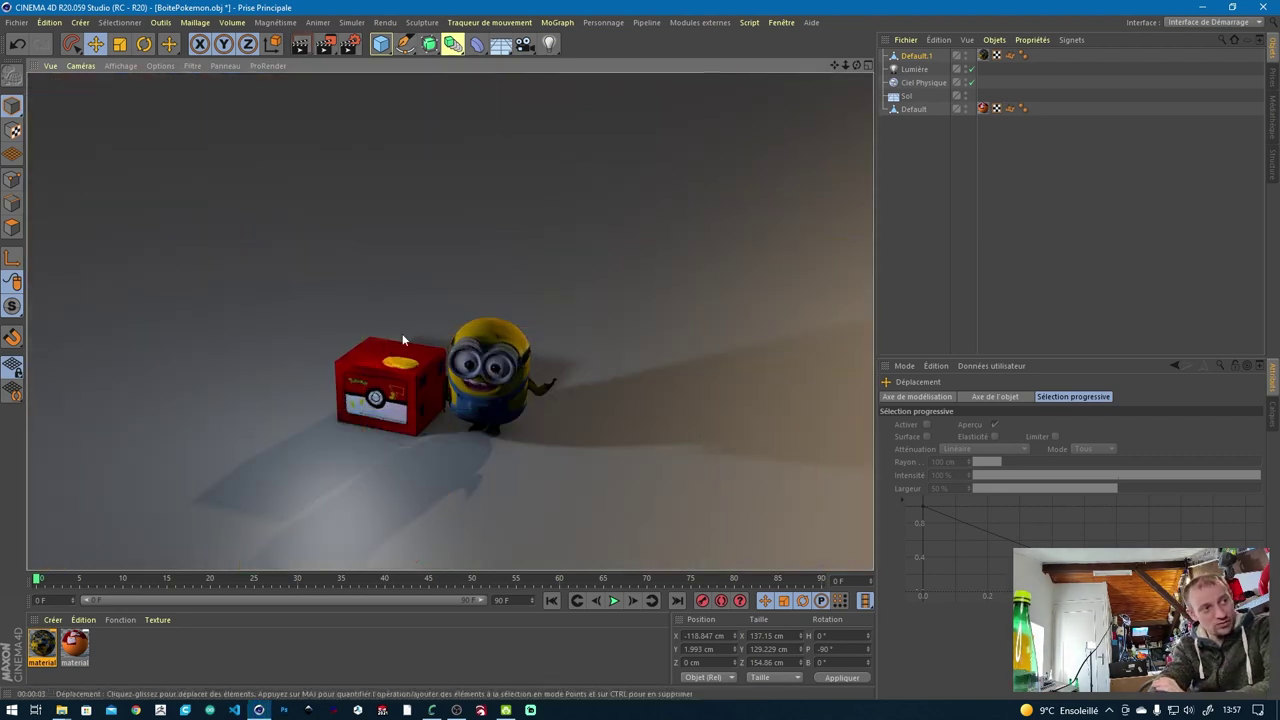
Step: Duplicate the light, move the copy to about -439 cm in X, and render the Minion and box up close
left_click(912, 69)
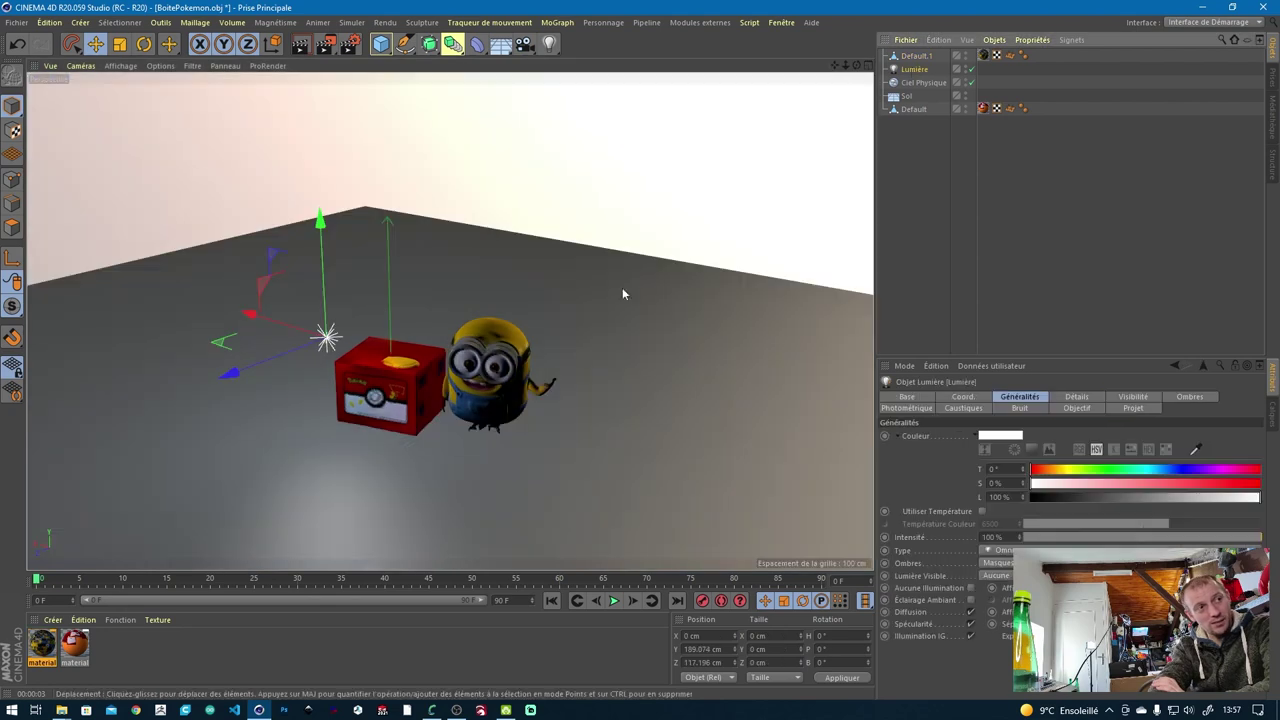
left_click_drag(622, 287, 554, 350, "alt")
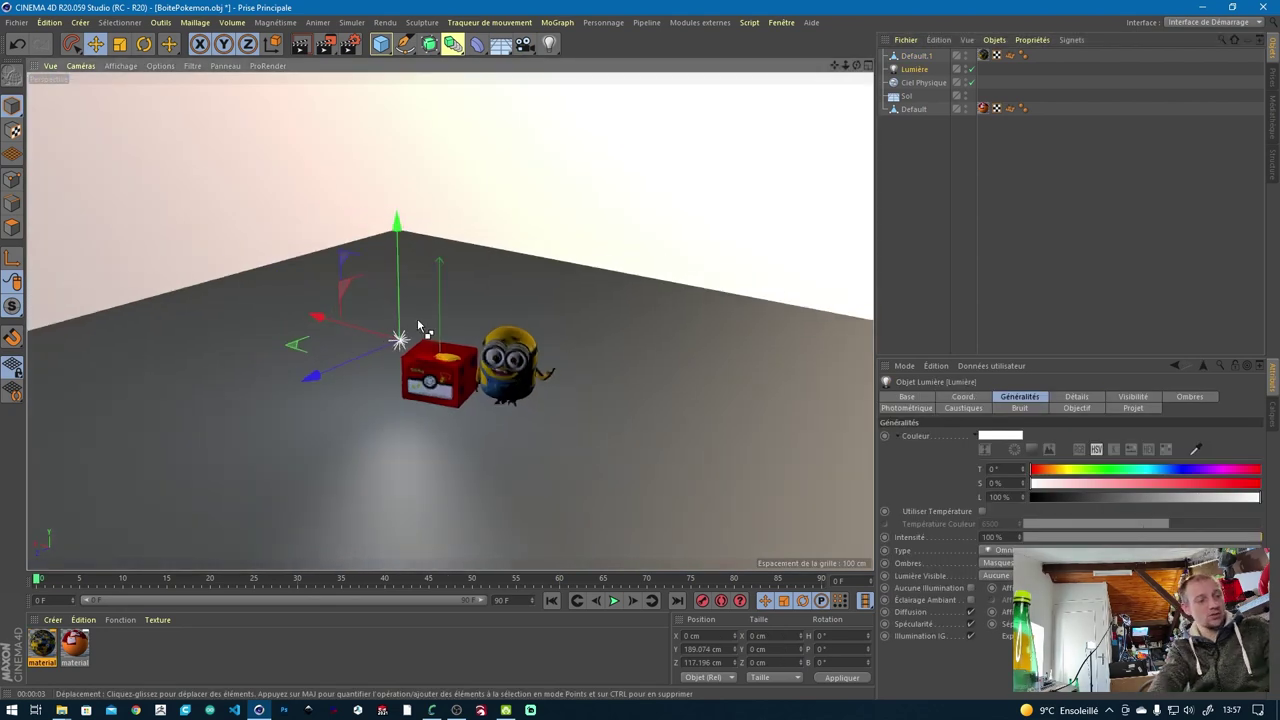
key("ctrl+c")
key("ctrl+v")
left_click_drag(316, 319, 505, 396)
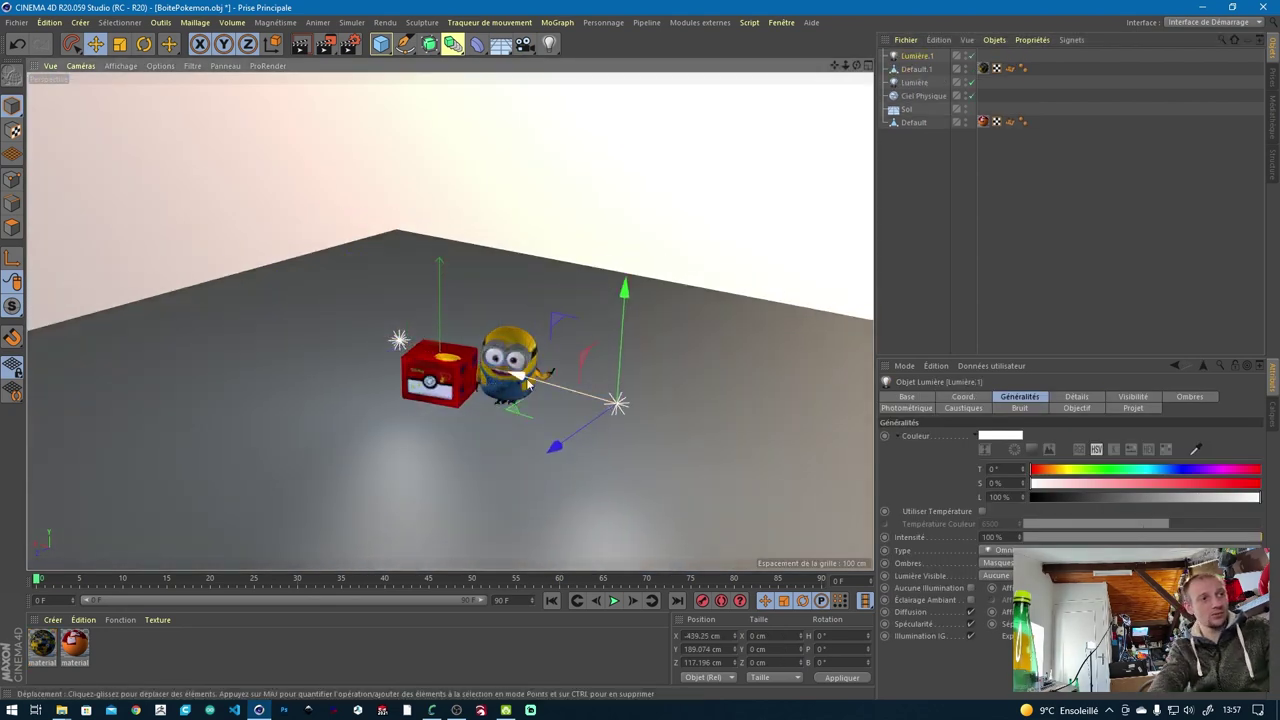
scroll(450, 413, "up", 5)
scroll(450, 413, "up", 1)
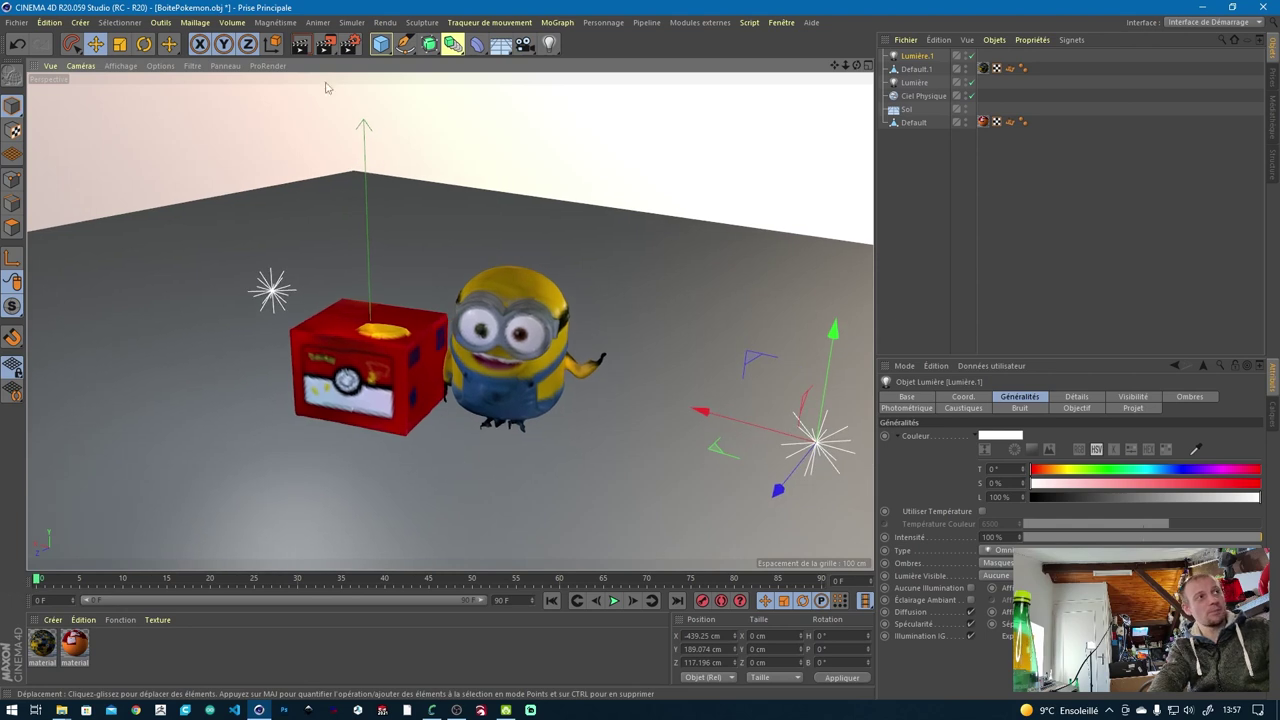
left_click(306, 43)
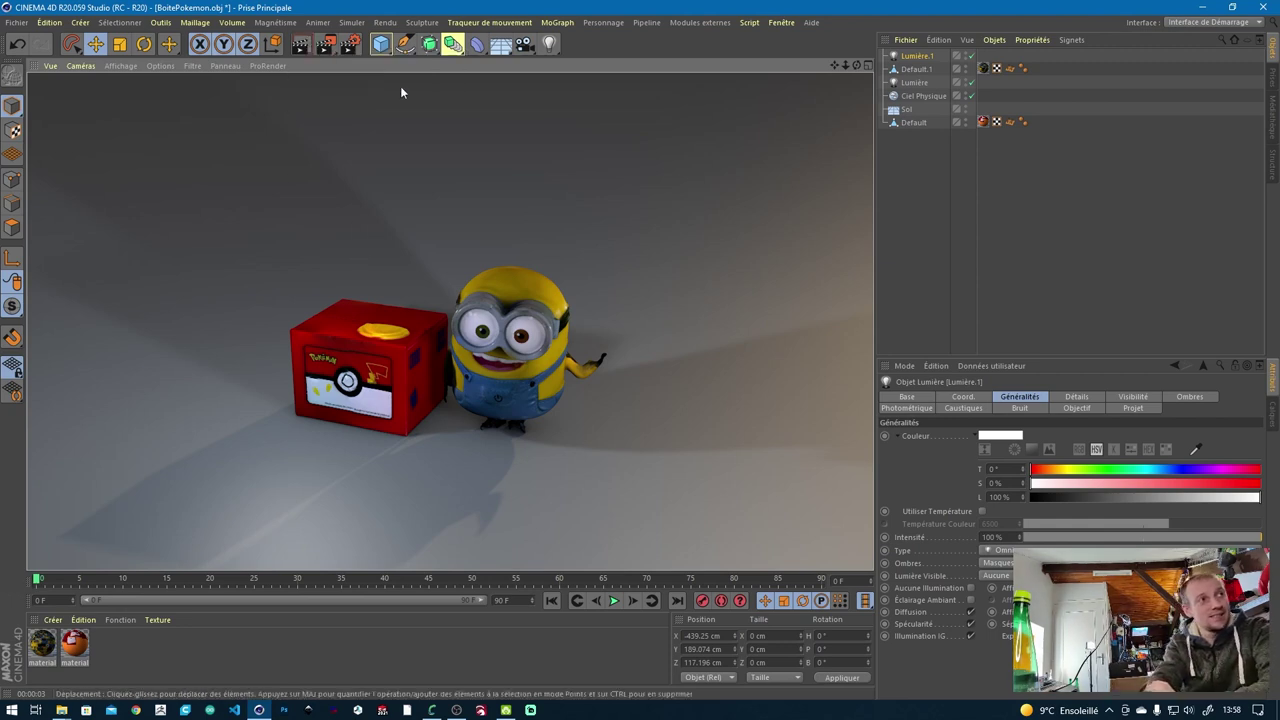
left_click(381, 43)
left_click(529, 63)
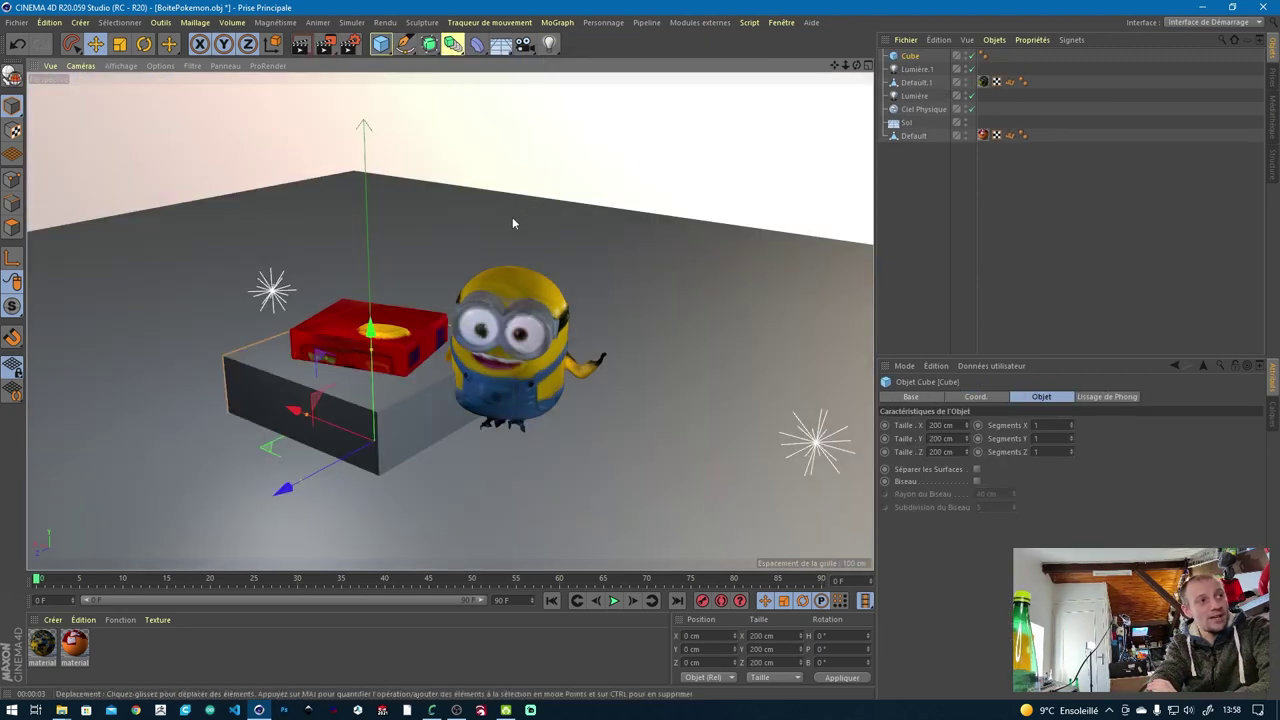
scroll(512, 217, "down", 2)
left_click_drag(390, 288, 424, 184)
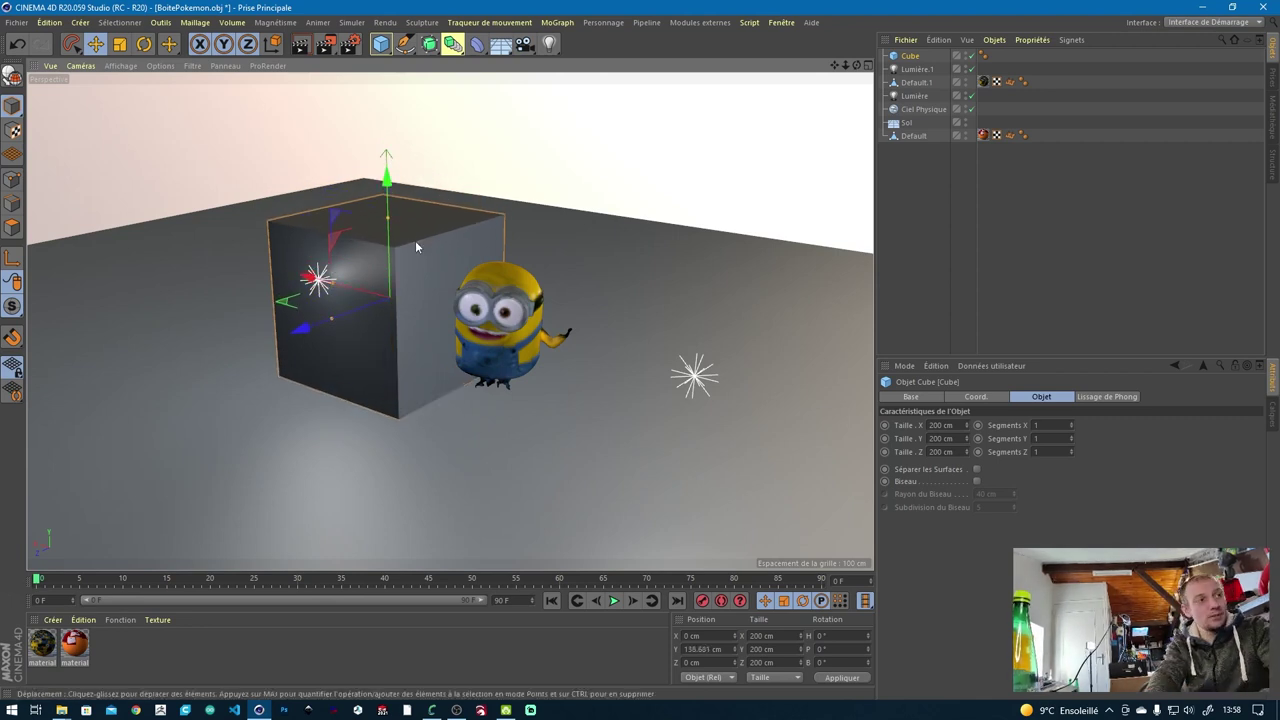
key("Delete")
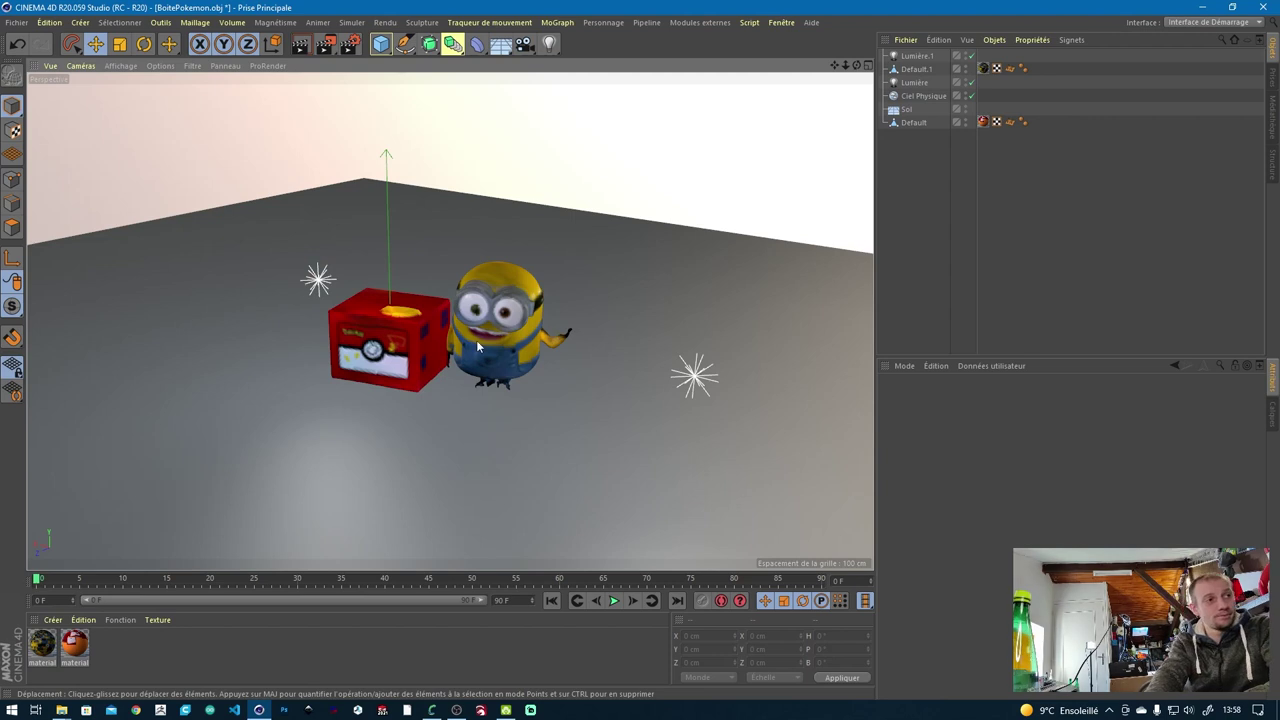
Step: Render the Minion and box scene once more and quit Cinema 4D without saving the projects
left_click(300, 43)
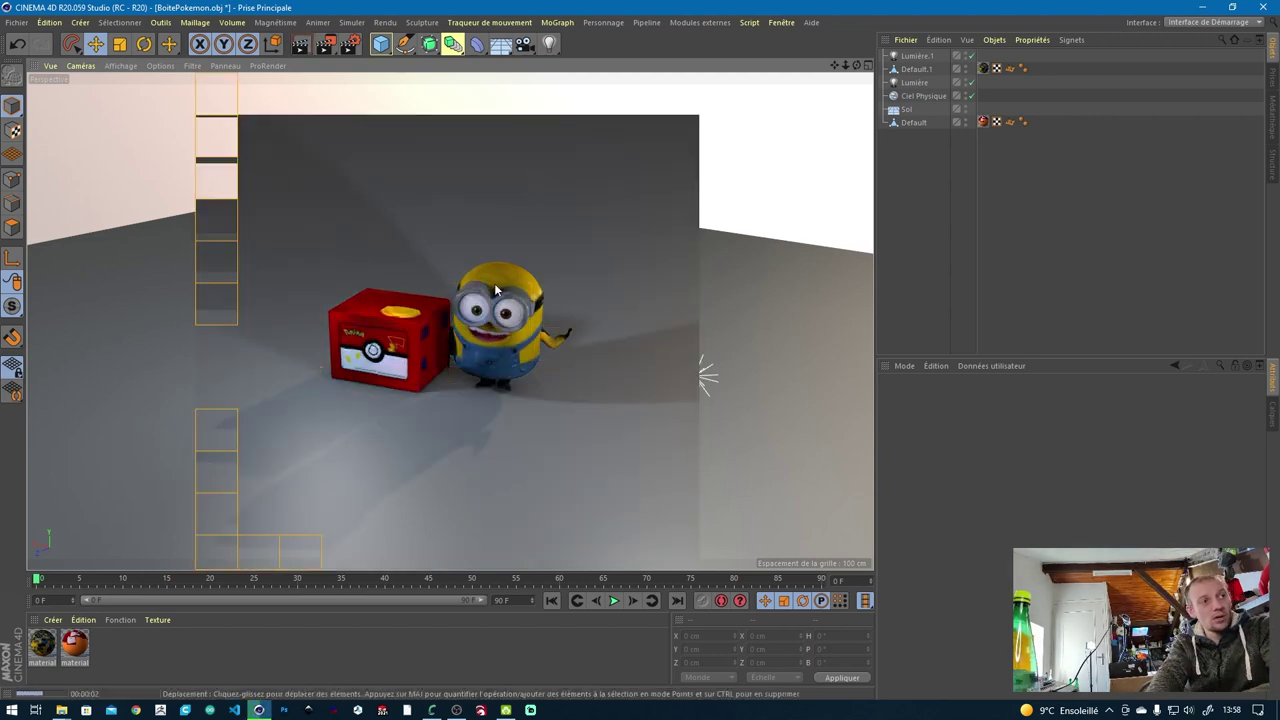
left_click(1266, 7)
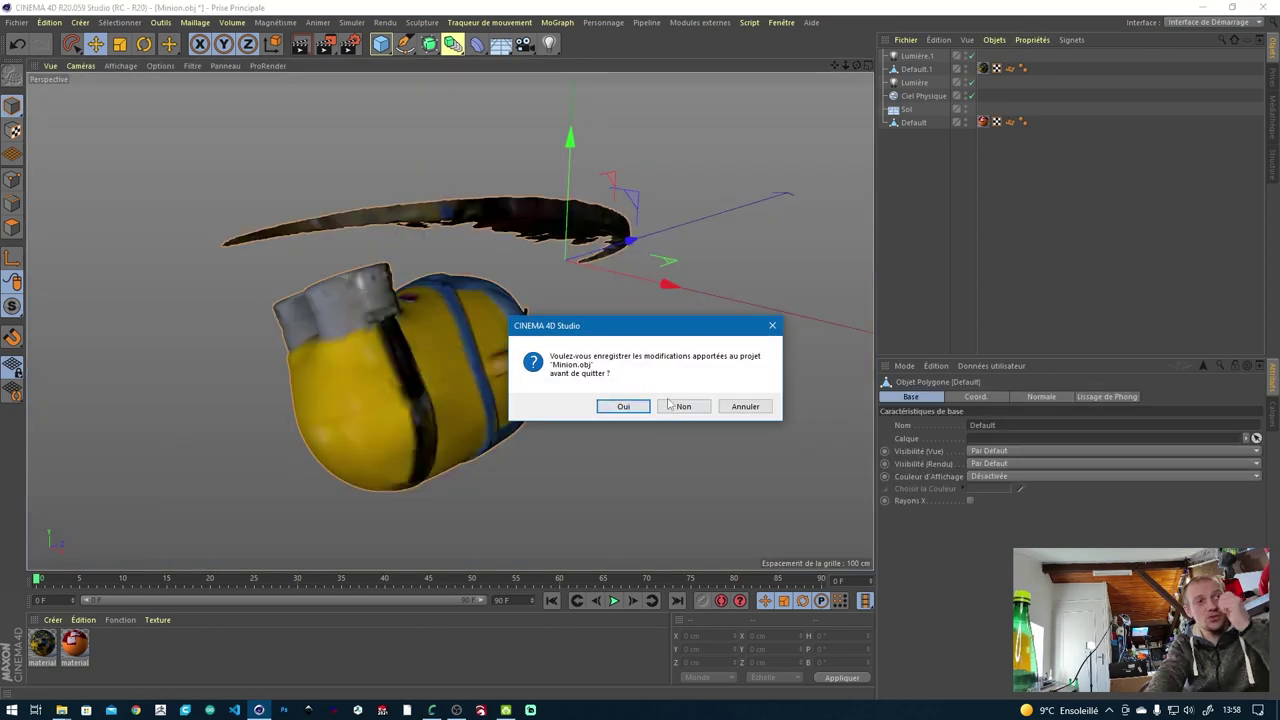
left_click(671, 406)
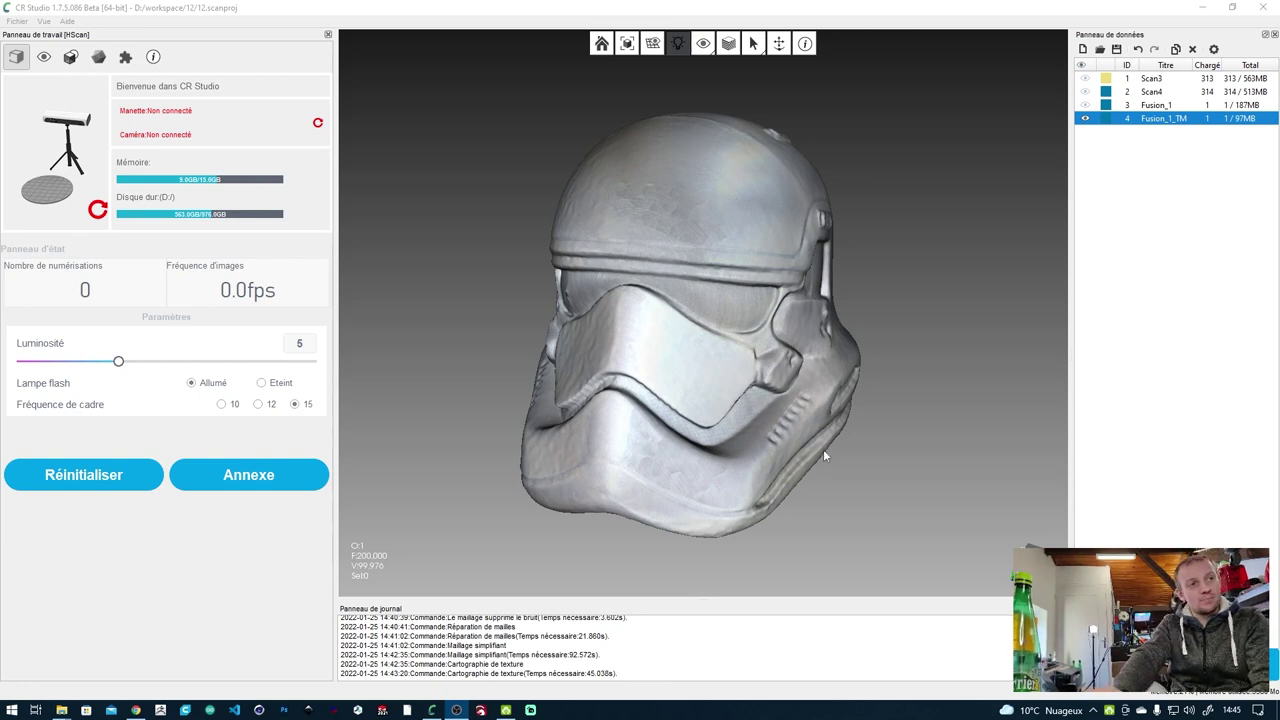
Step: In CR Studio, examine the textured Stormtrooper helmet scan from the front, side, back and top
left_click_drag(823, 449, 674, 455)
left_click_drag(603, 383, 853, 395)
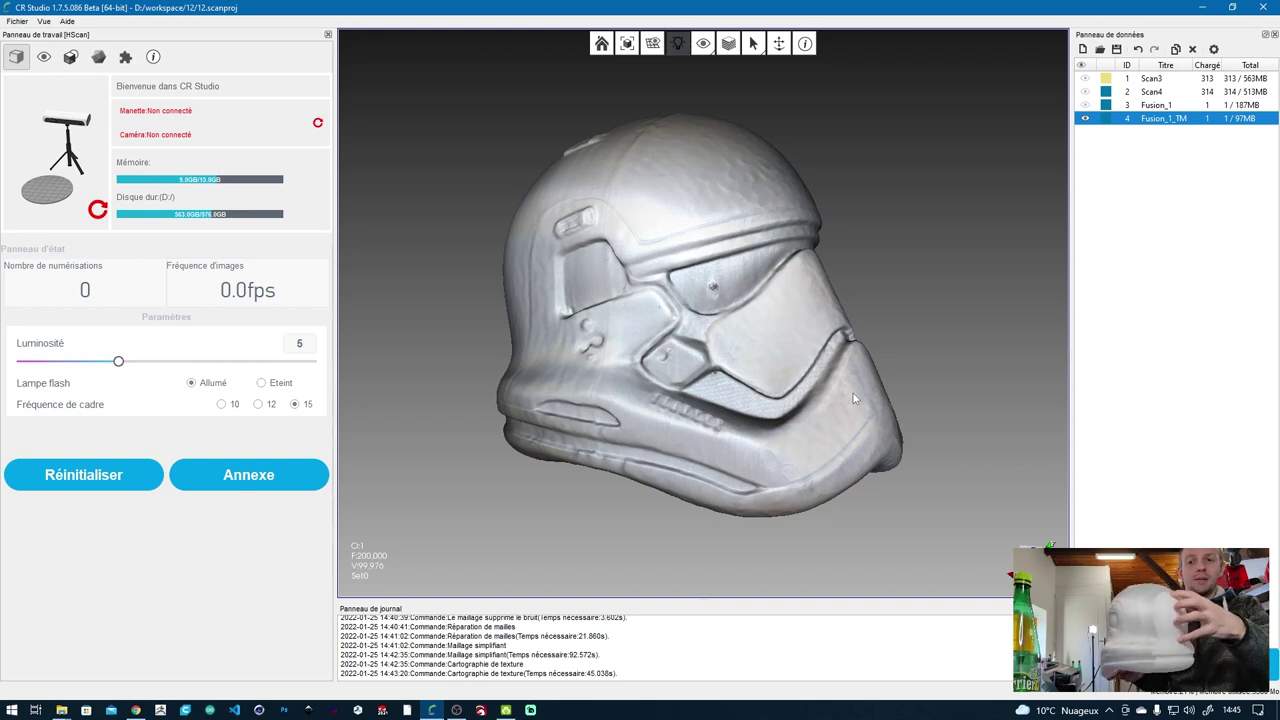
left_click_drag(853, 393, 706, 355)
left_click_drag(625, 313, 674, 206)
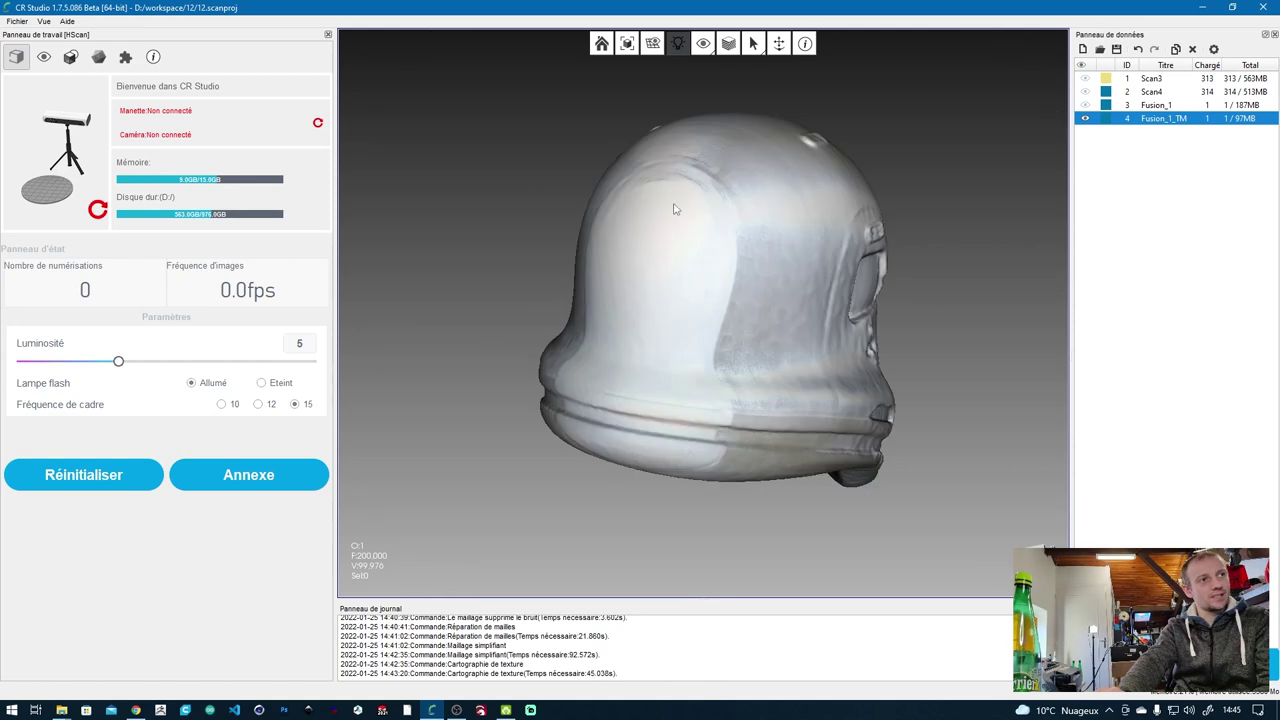
left_click_drag(704, 127, 698, 81)
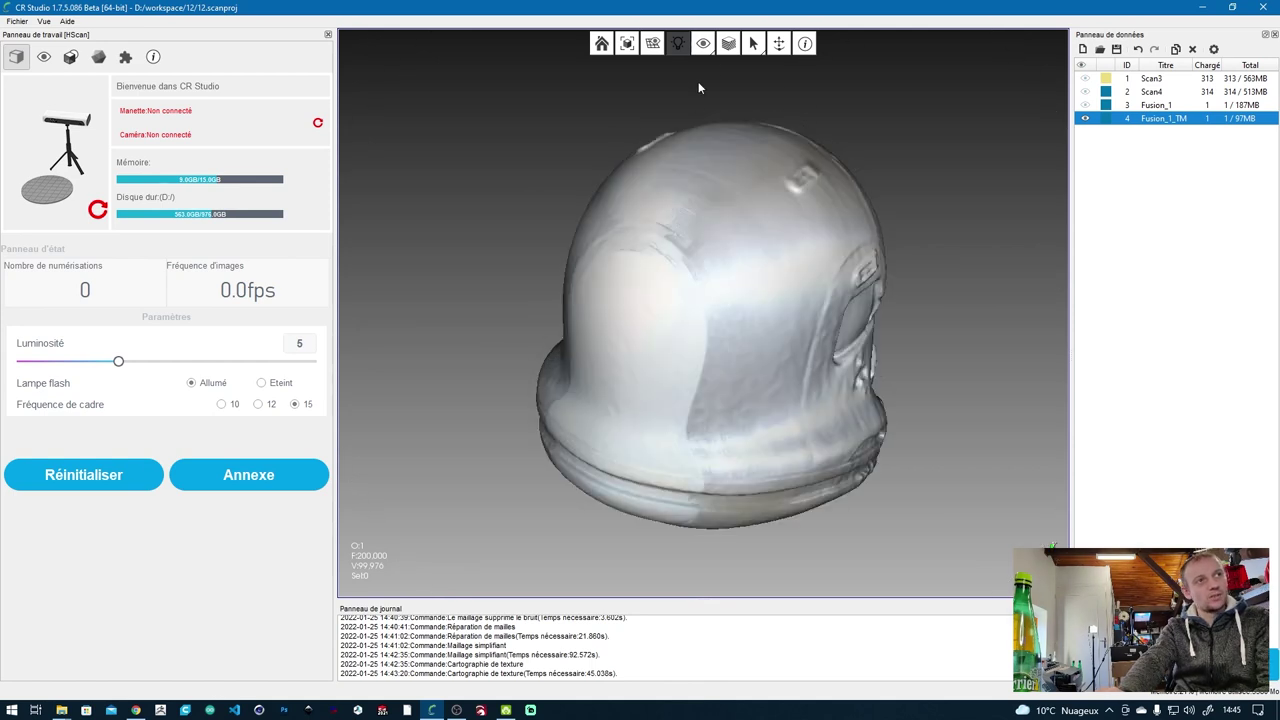
mouse_move(705, 300)
left_mouse_down()
mouse_move(697, 356)
mouse_move(824, 443)
mouse_move(745, 402)
left_mouse_up()
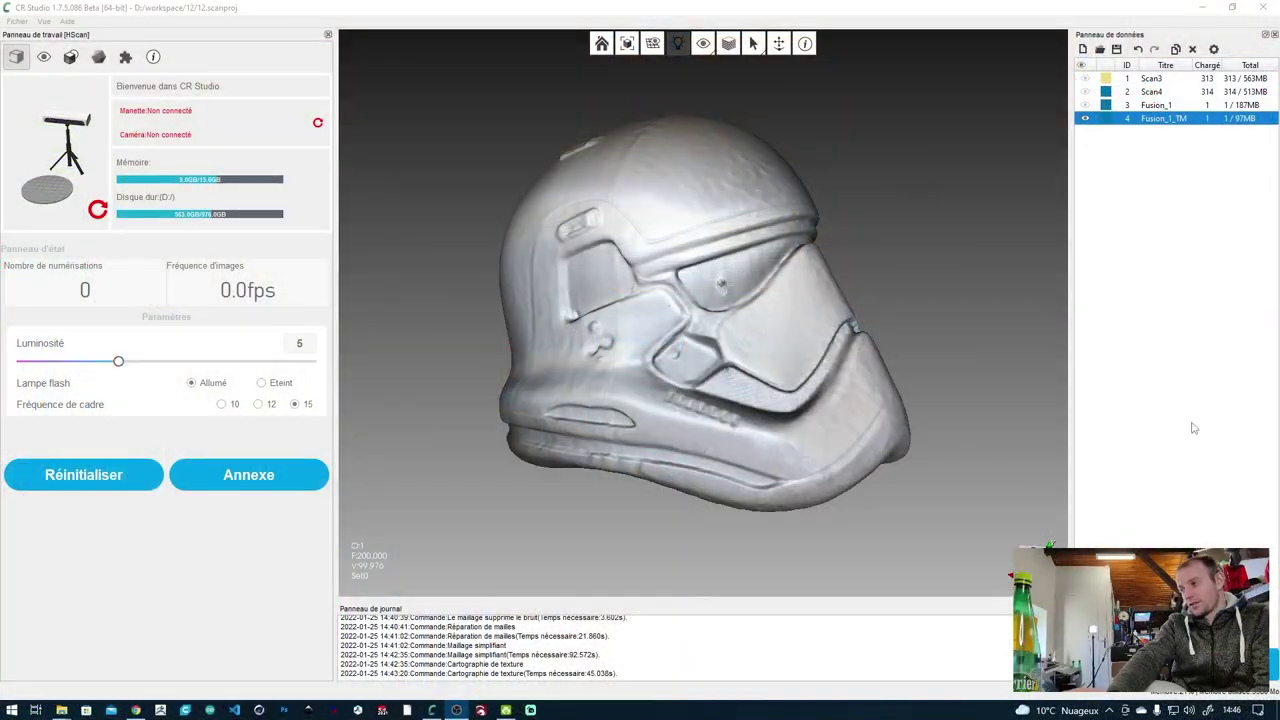
Step: Compare the outside of the helmet mesh without and with its texture
left_click(840, 393)
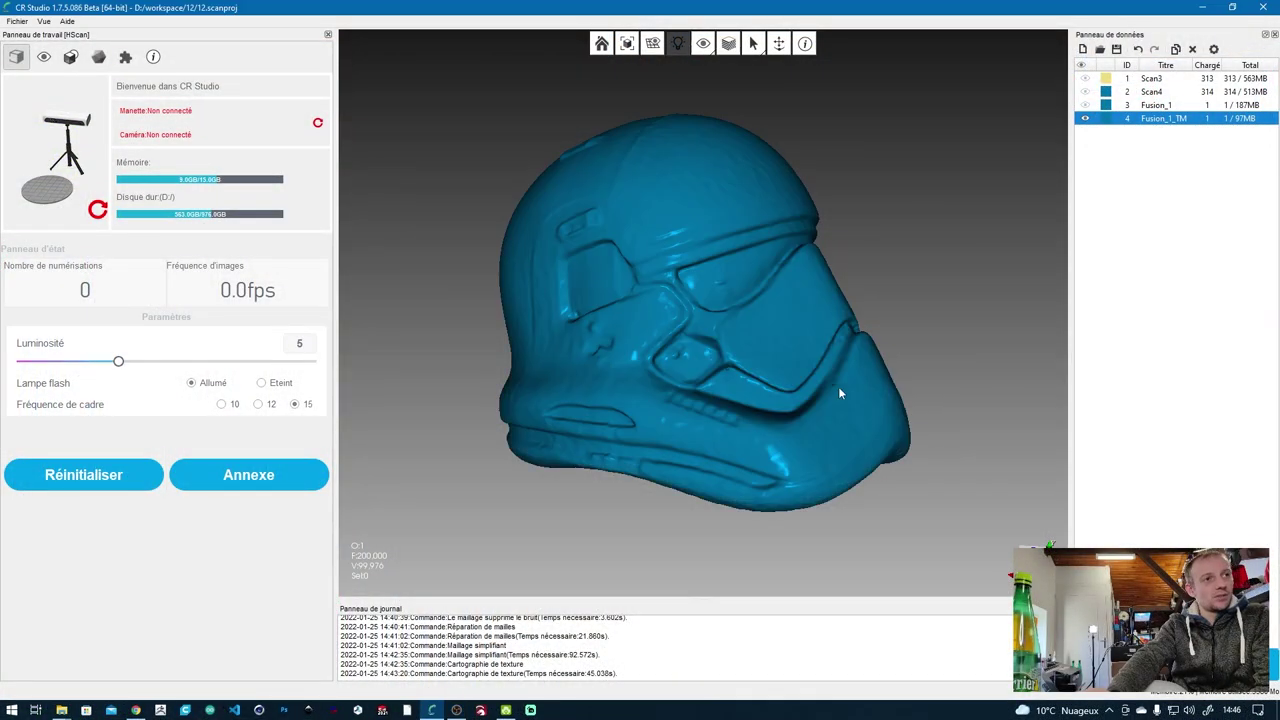
left_click_drag(858, 453, 715, 458)
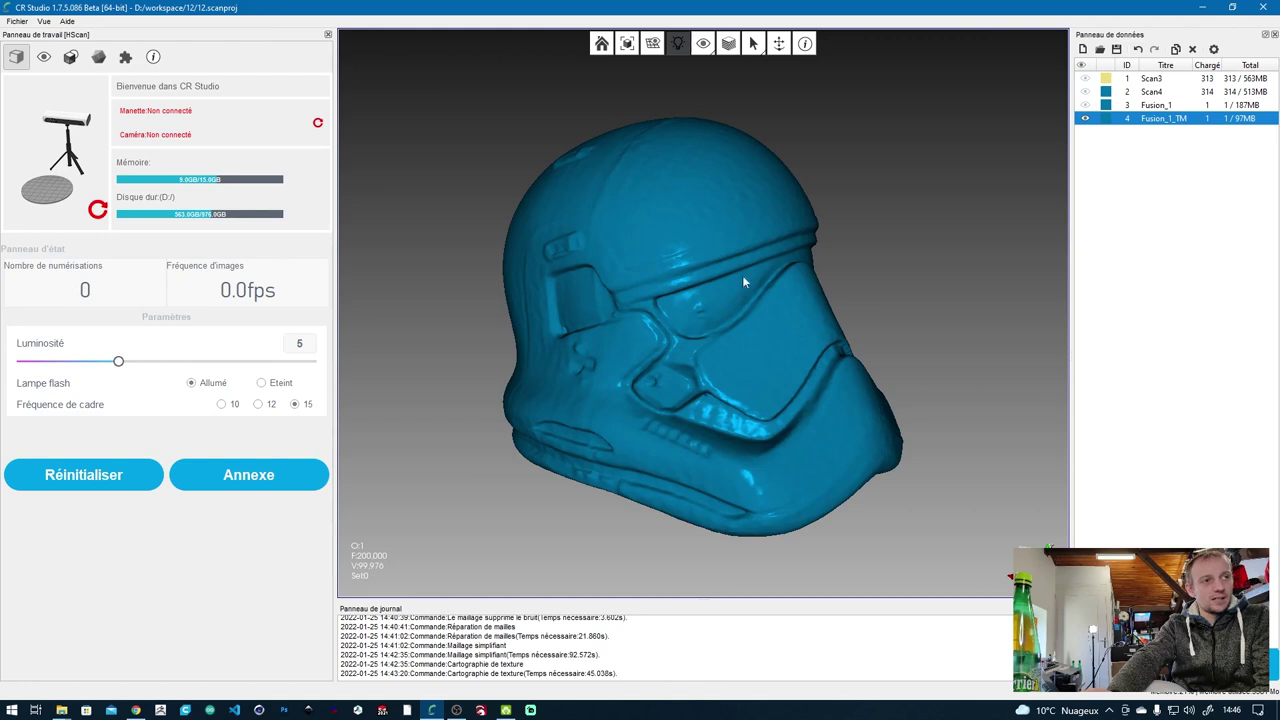
left_click(717, 66)
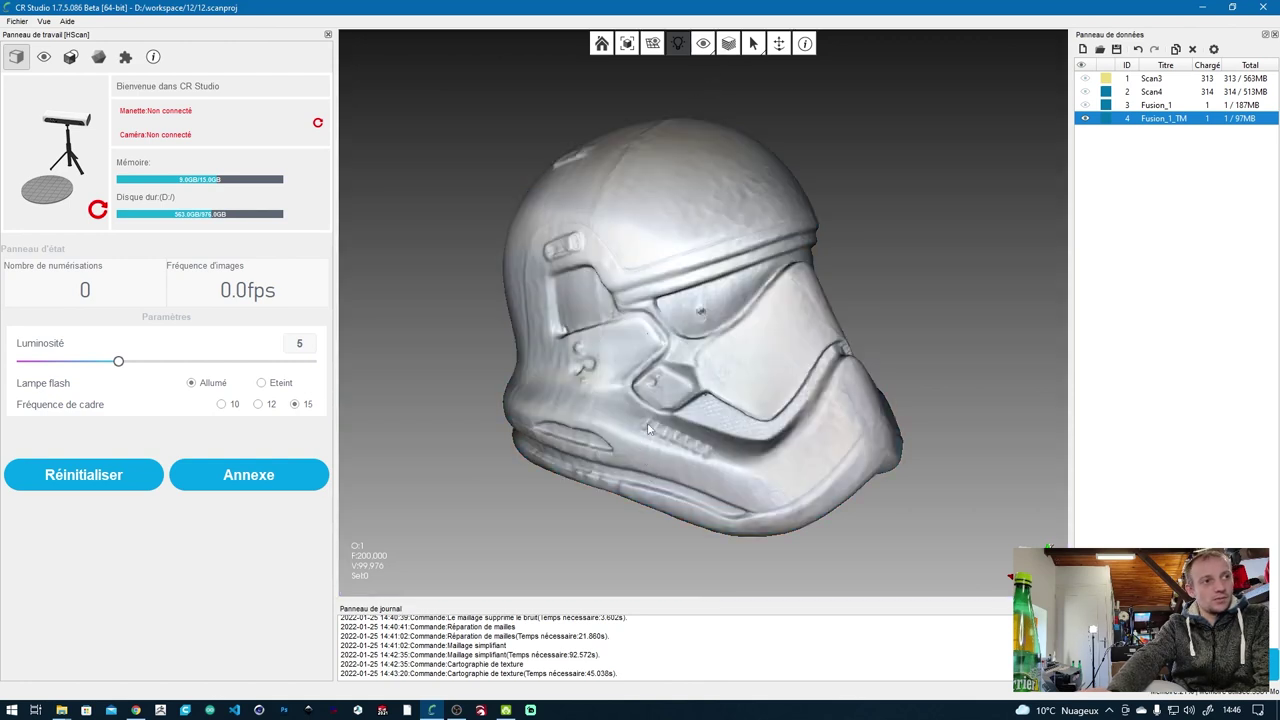
Step: Inspect the hollow inside of the helmet through its neck opening, both without and with texture
left_click(727, 45)
left_click_drag(663, 374, 722, 289)
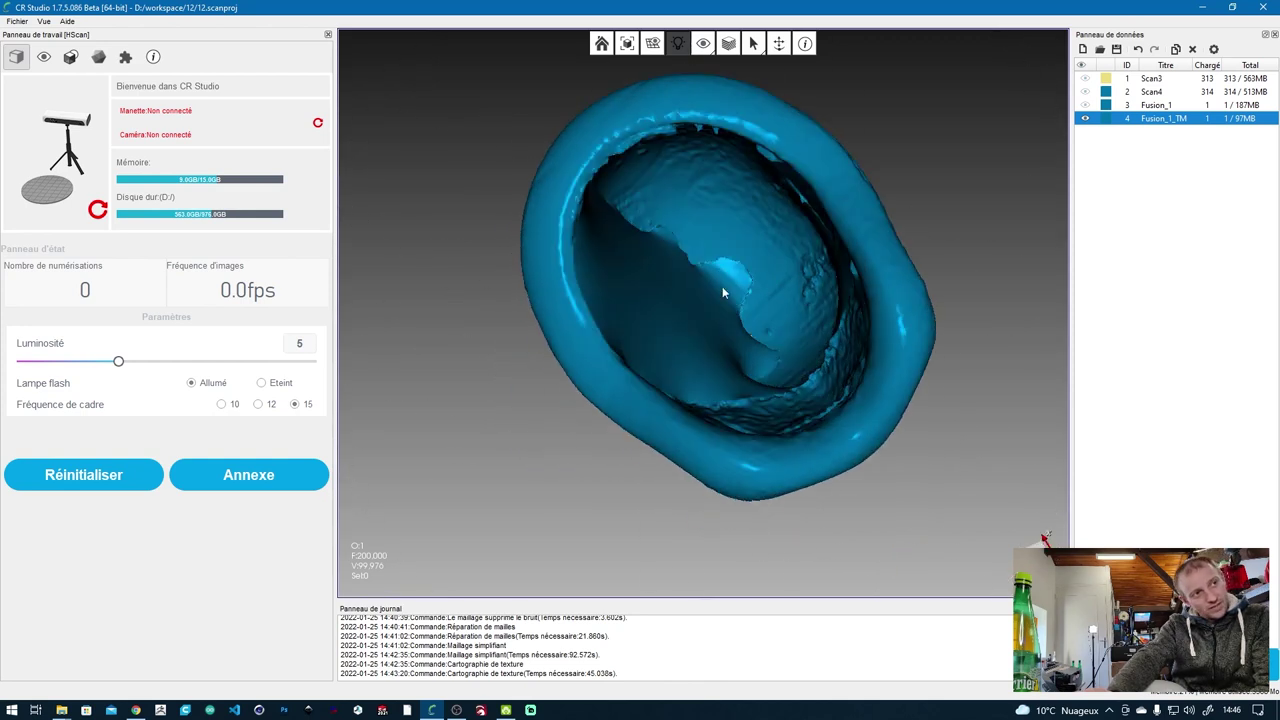
left_click_drag(735, 230, 708, 164)
left_click(728, 43)
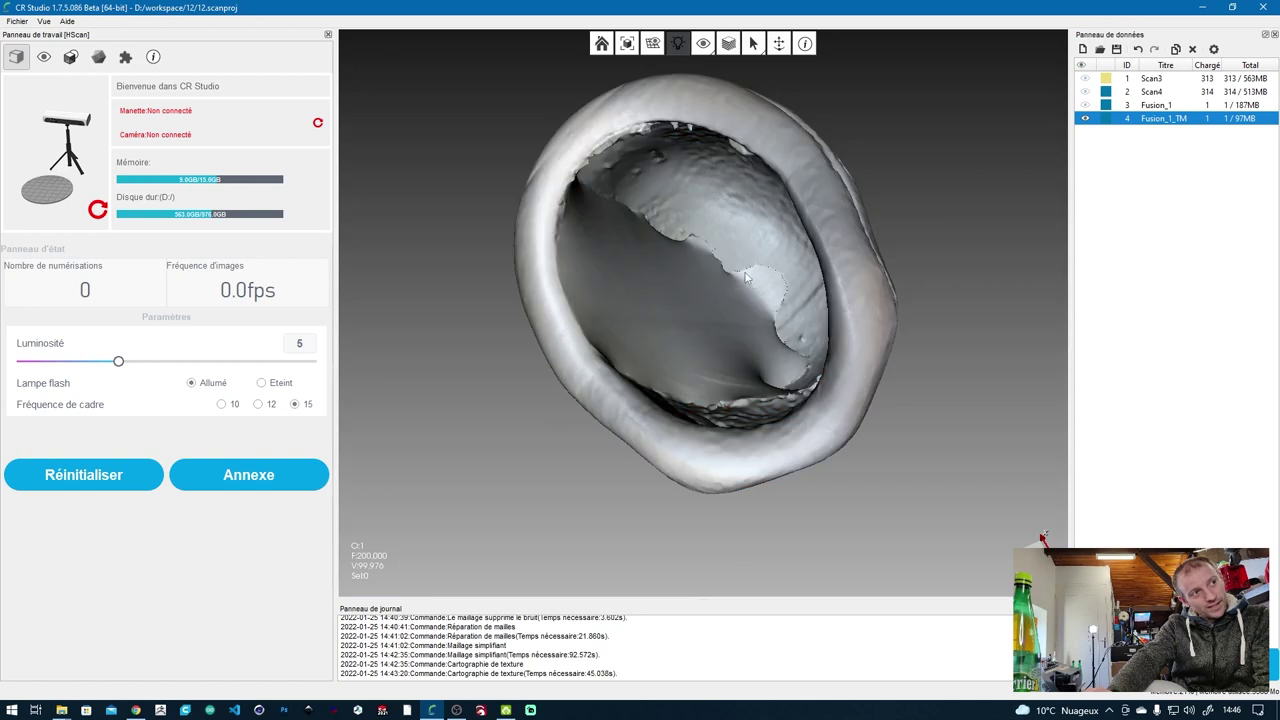
left_click_drag(728, 312, 674, 210)
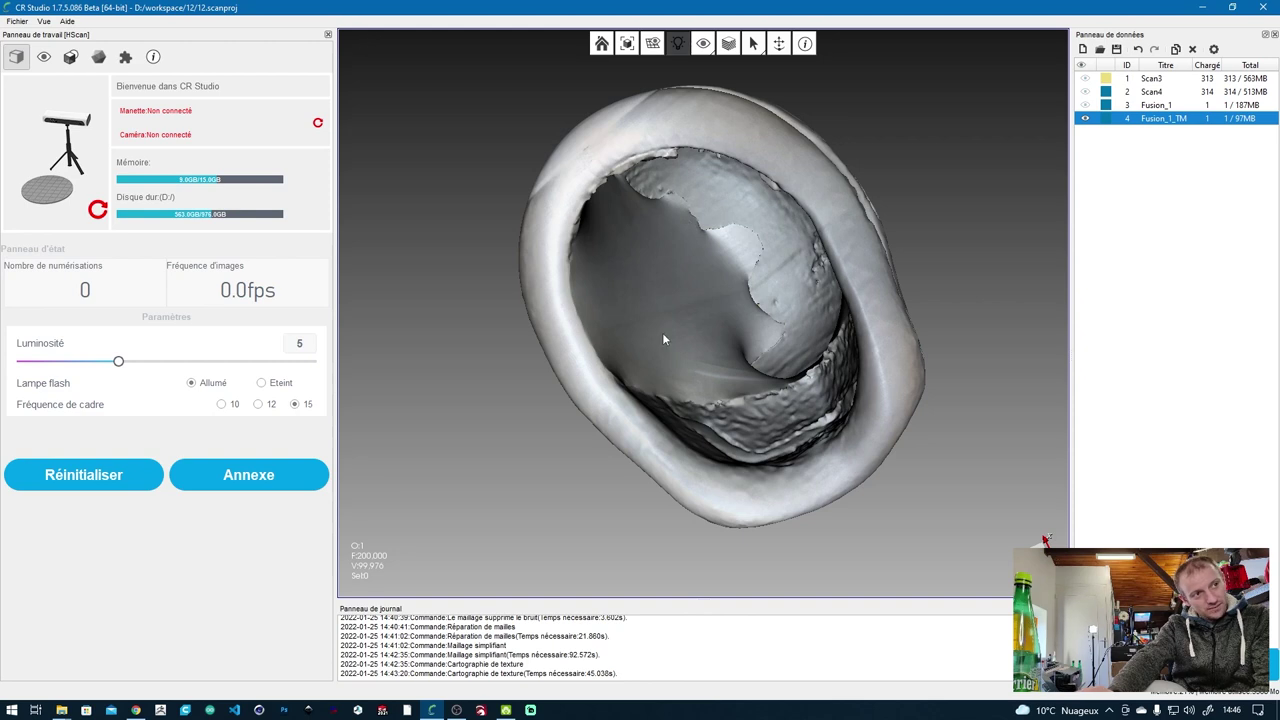
left_click_drag(712, 350, 763, 395)
left_click_drag(877, 438, 809, 370)
mouse_move(797, 268)
left_mouse_down()
mouse_move(694, 320)
mouse_move(689, 302)
mouse_move(650, 384)
mouse_move(701, 401)
mouse_move(664, 318)
mouse_move(744, 335)
left_mouse_up()
scroll(745, 336, "down", 4)
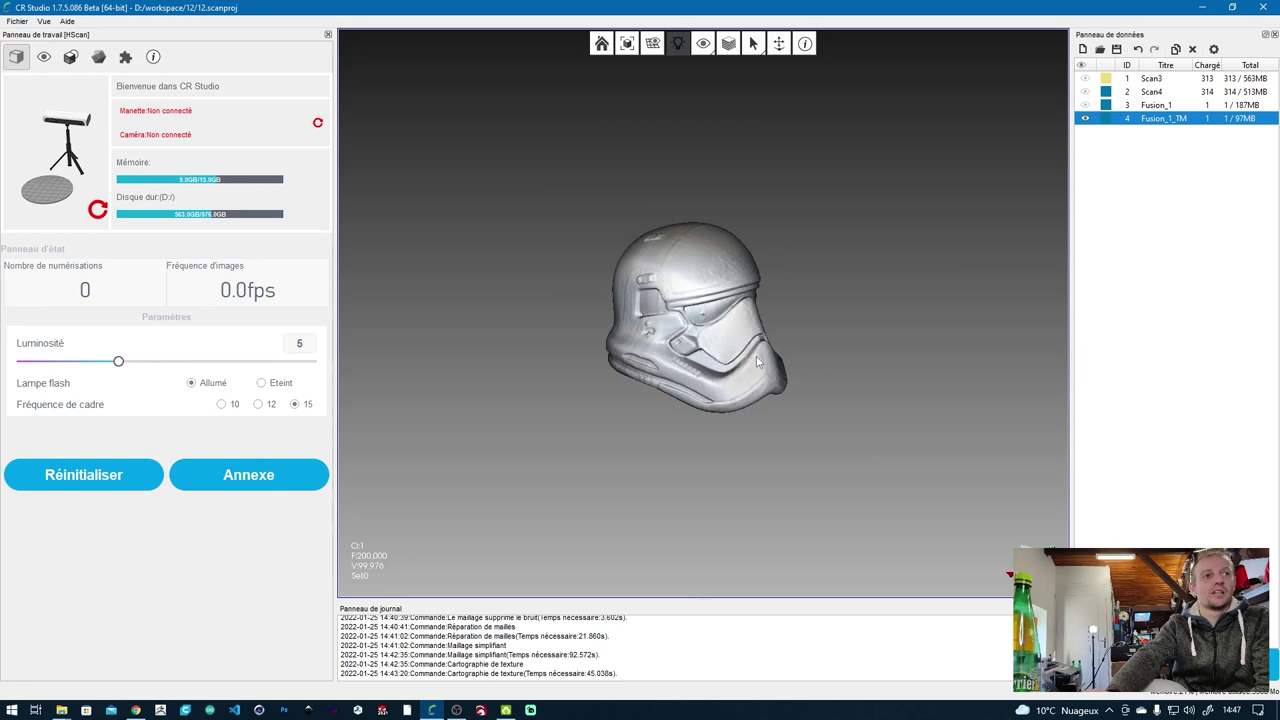
right_click_drag(757, 362, 617, 355)
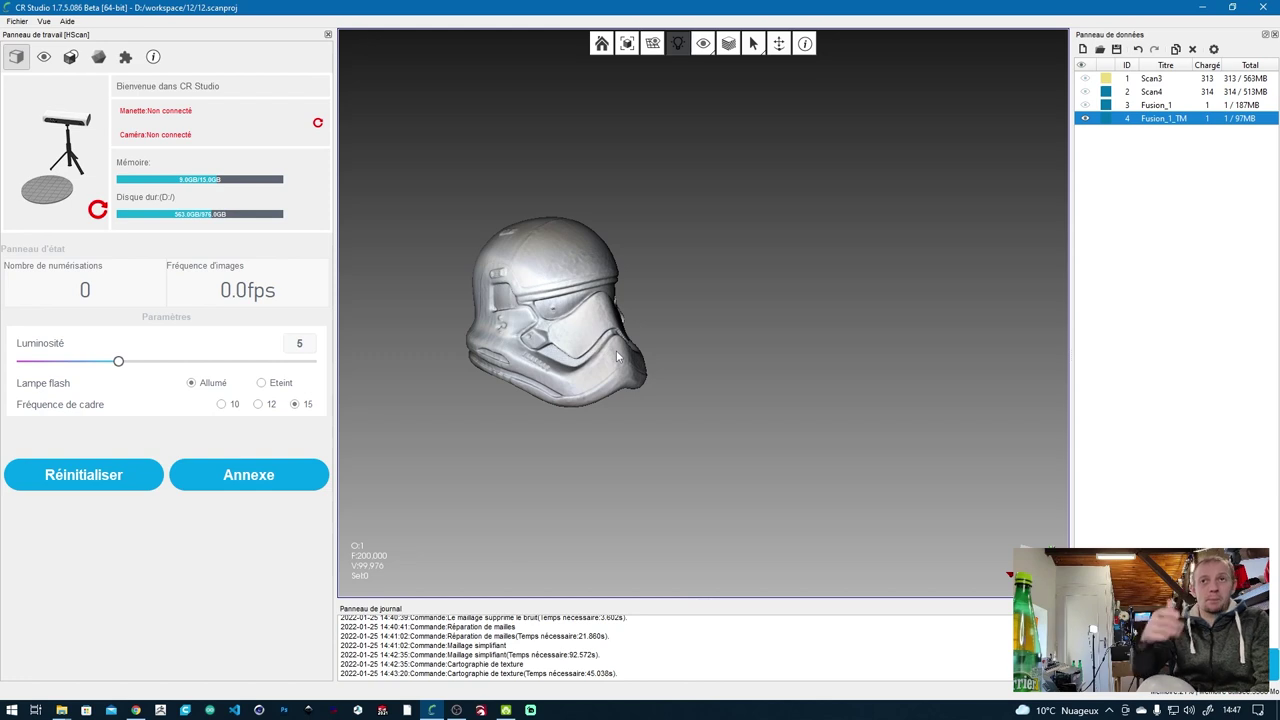
left_click_drag(617, 356, 682, 362)
scroll(681, 356, "up", 3)
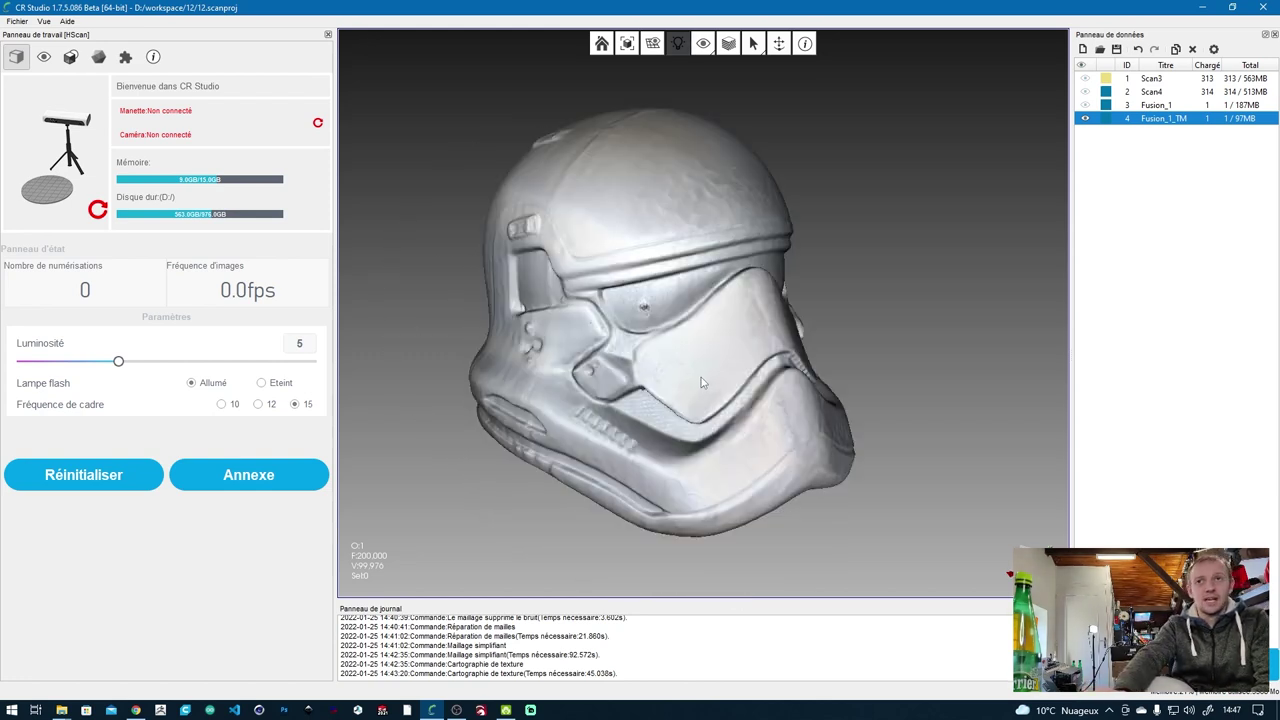